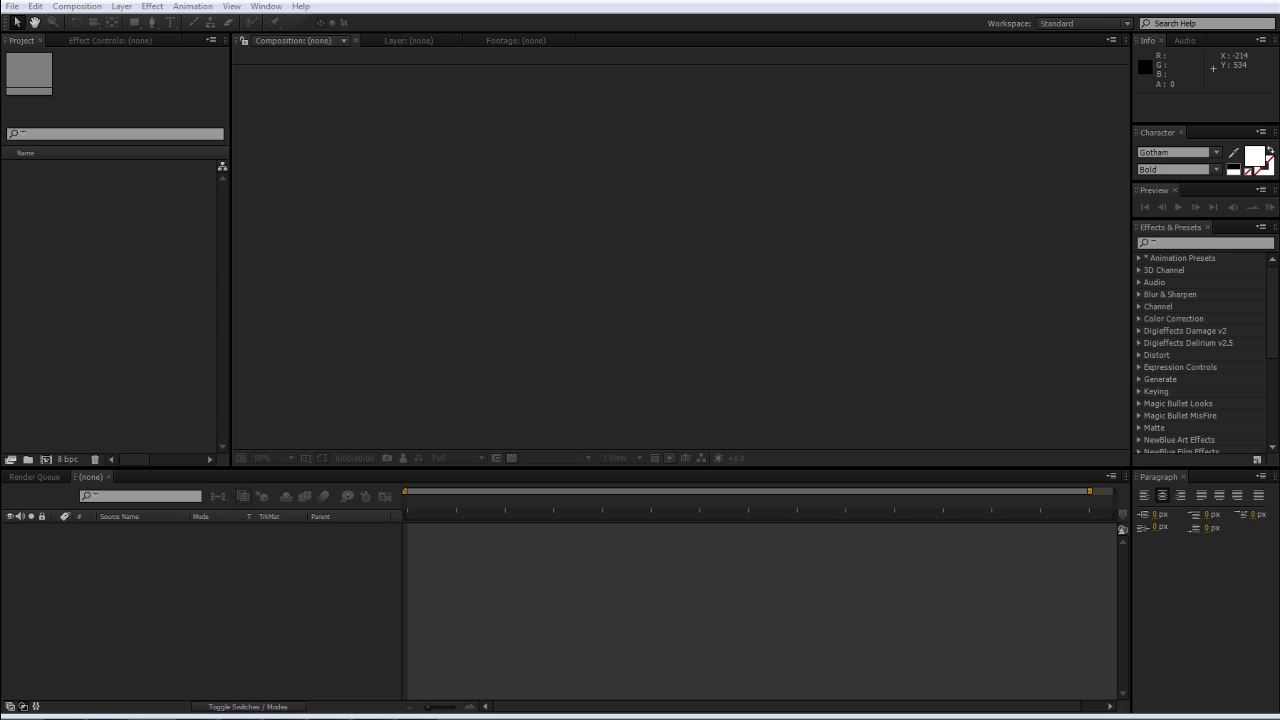
- Look over the After Effects page in the browser, then return to After Effects
key("alt+Tab")
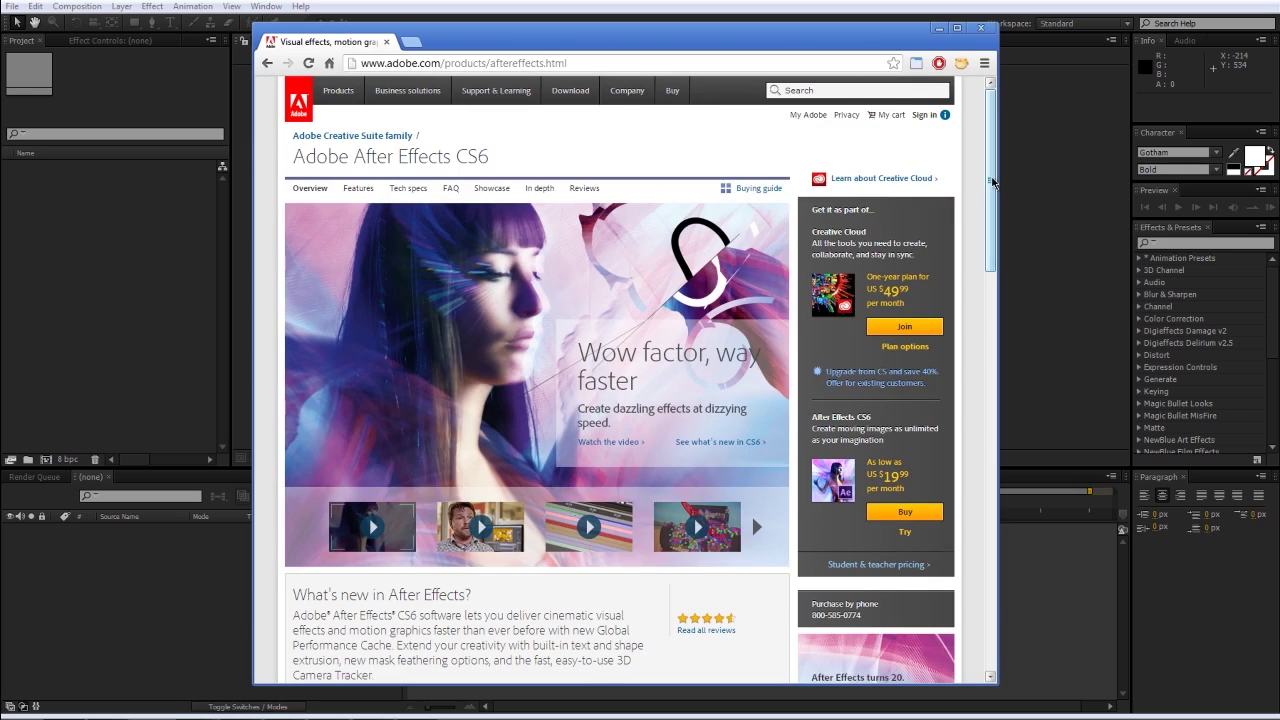
scroll(980, 227, "down", 2)
left_click_drag(980, 227, 988, 258)
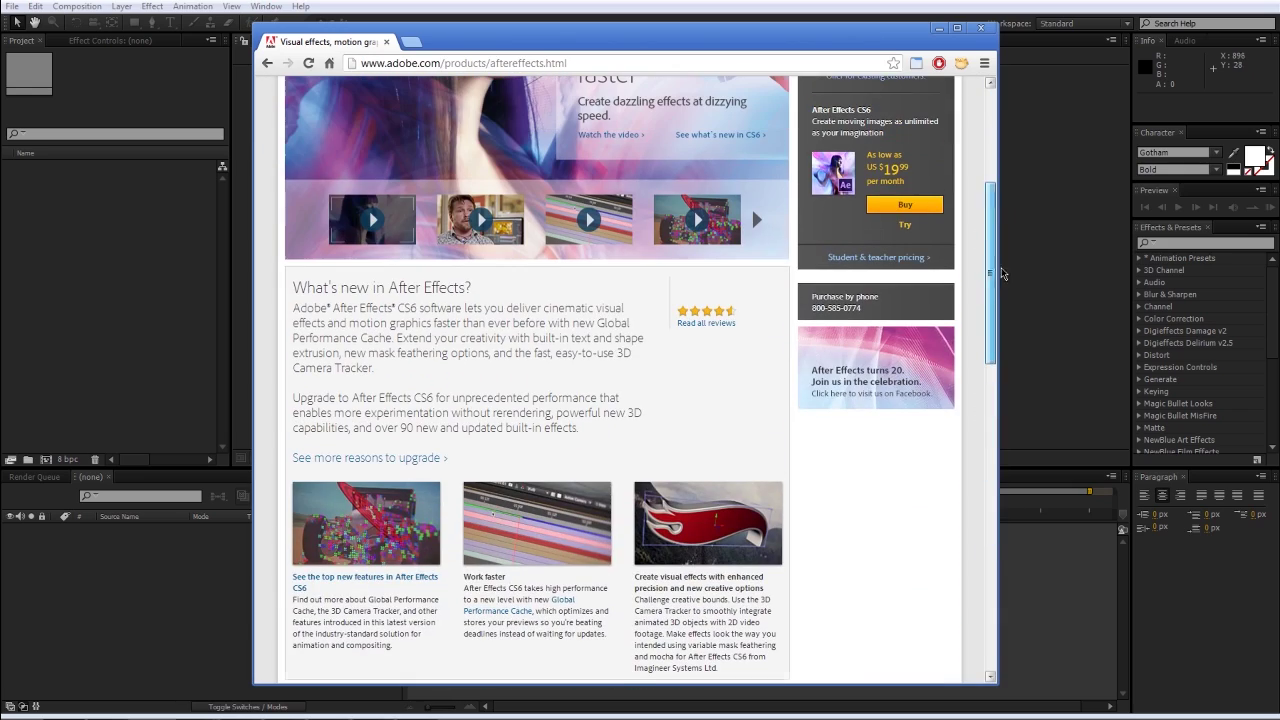
left_click(937, 30)
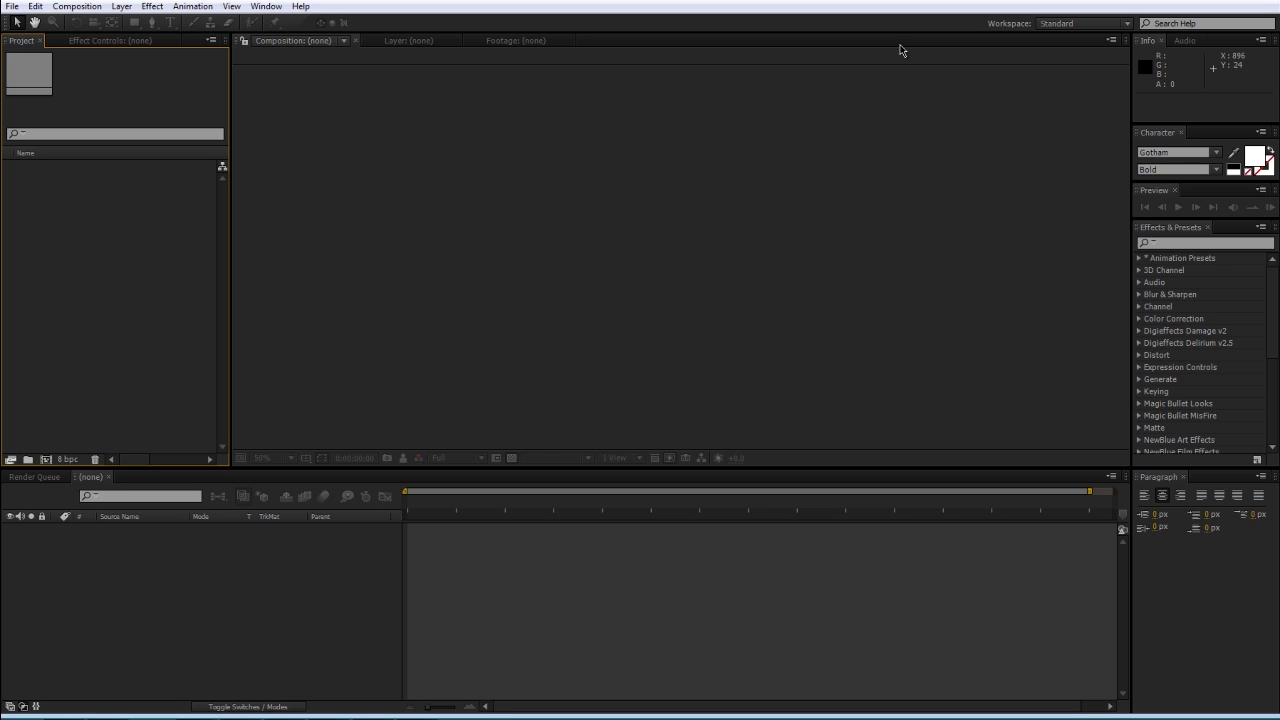
- Switch focus between the Composition, Timeline and Project panels and browse the menu bar
left_click(572, 246)
left_click(601, 546)
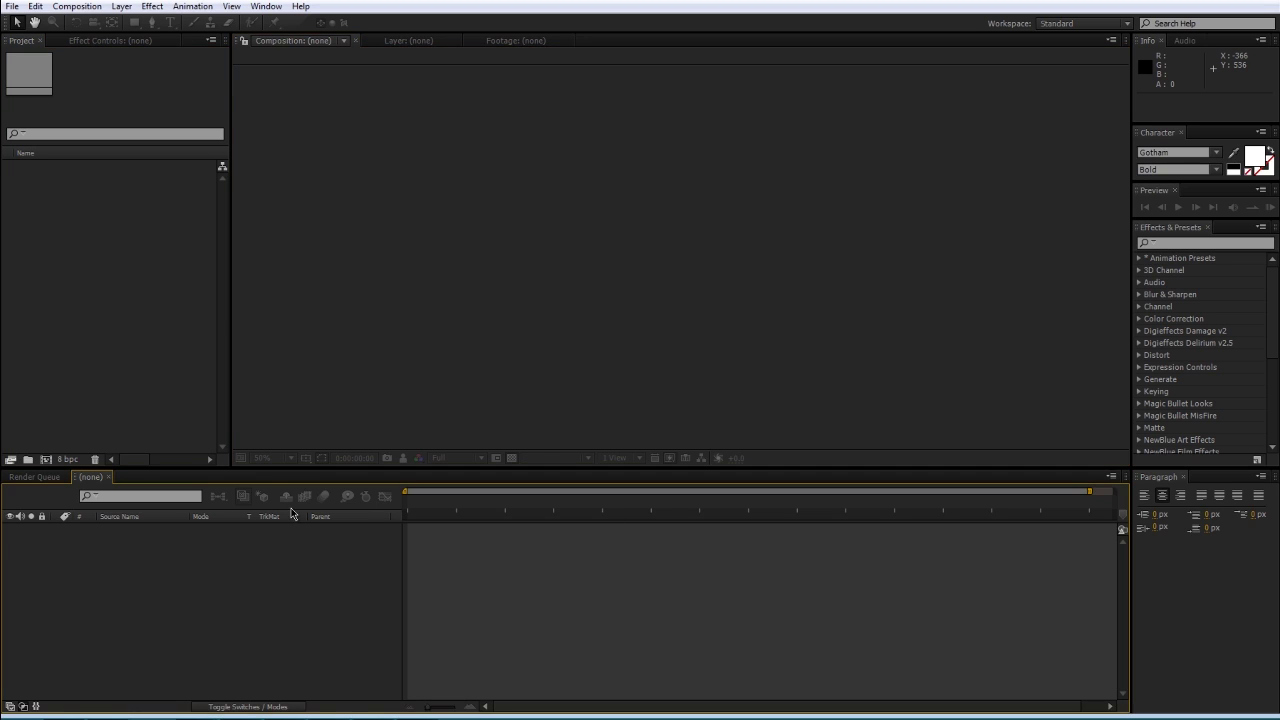
left_click(178, 340)
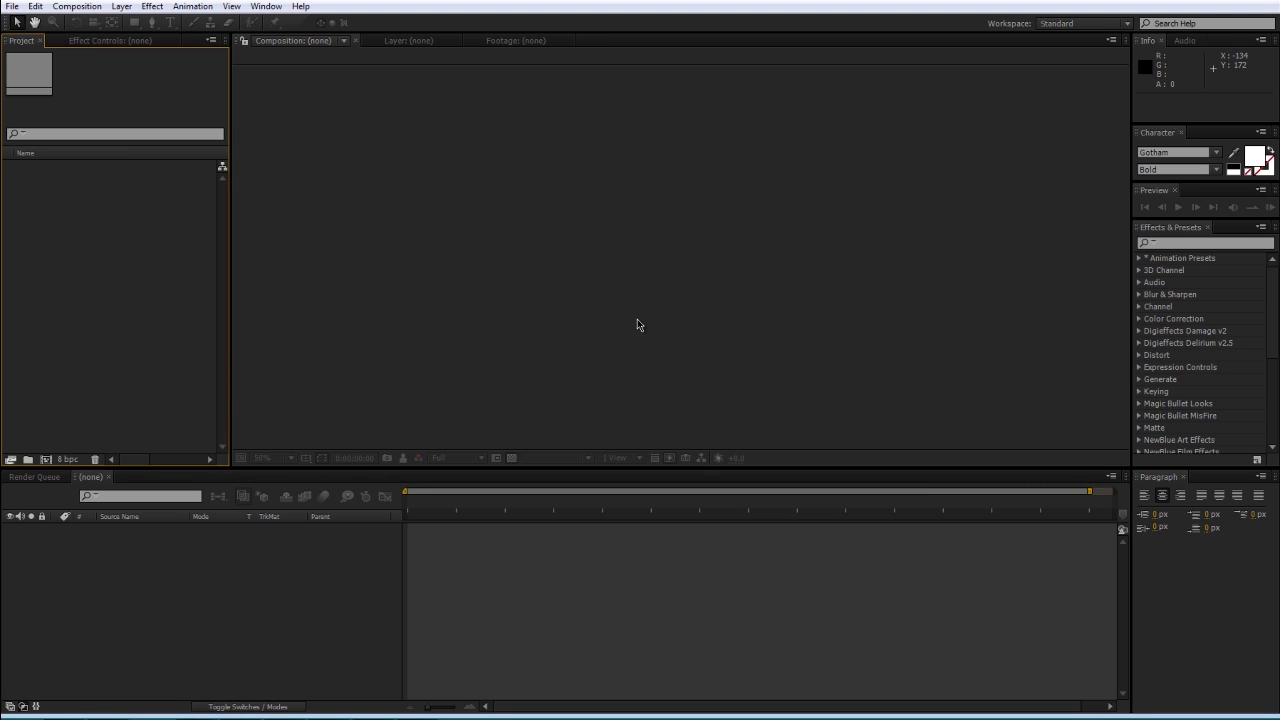
left_click(680, 312)
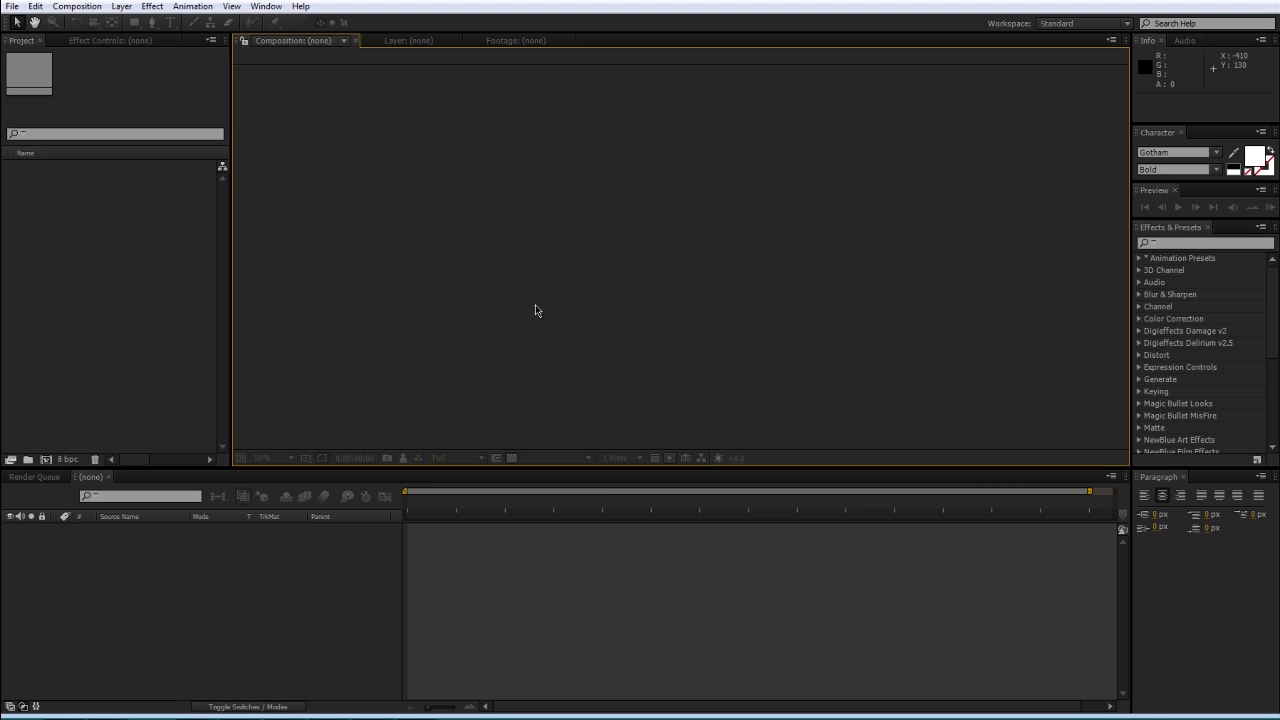
left_click(12, 6)
mouse_move(163, 8)
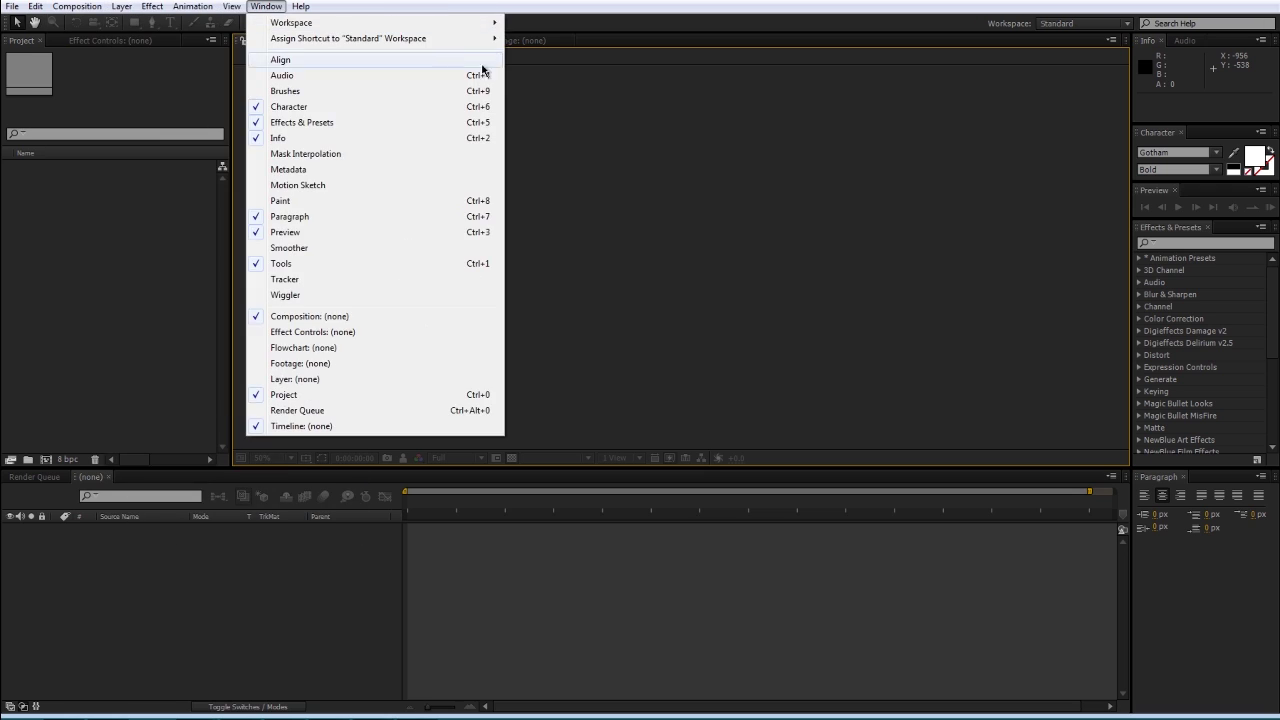
left_click(681, 257)
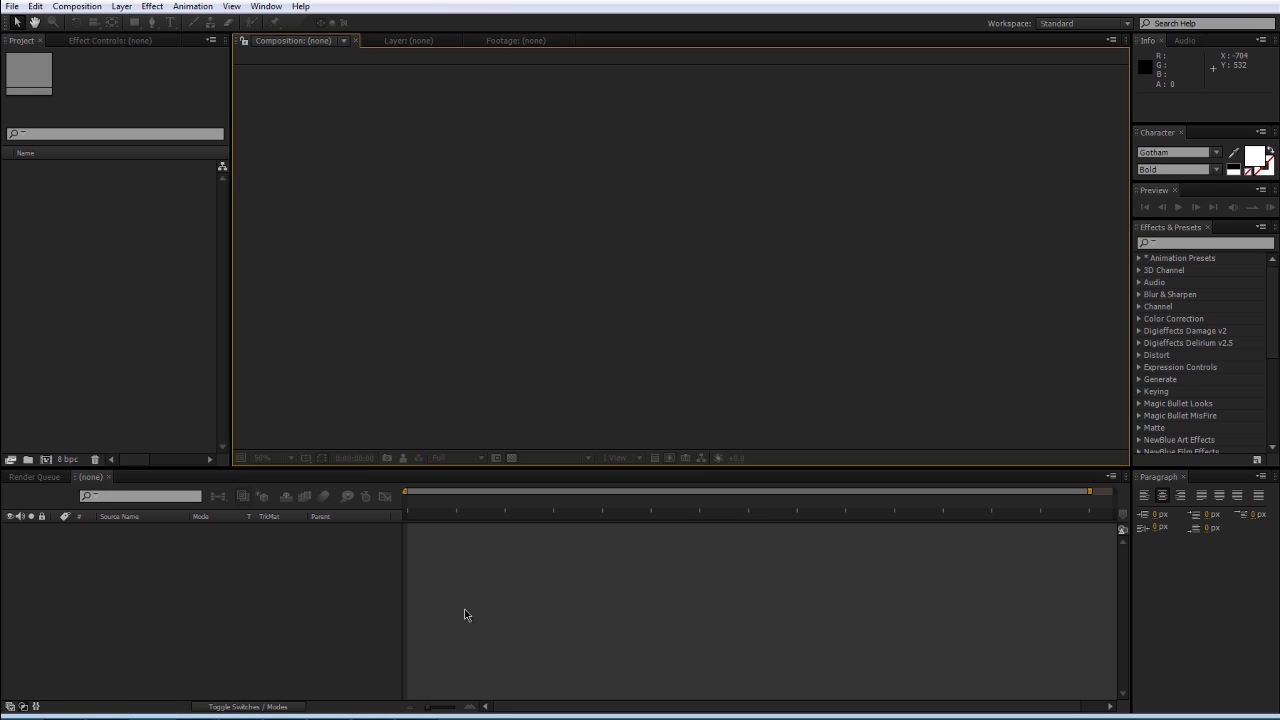
- Activate the Timeline, Paragraph and Composition panels, ending on the Project panel
left_click(346, 546)
left_click(1181, 567)
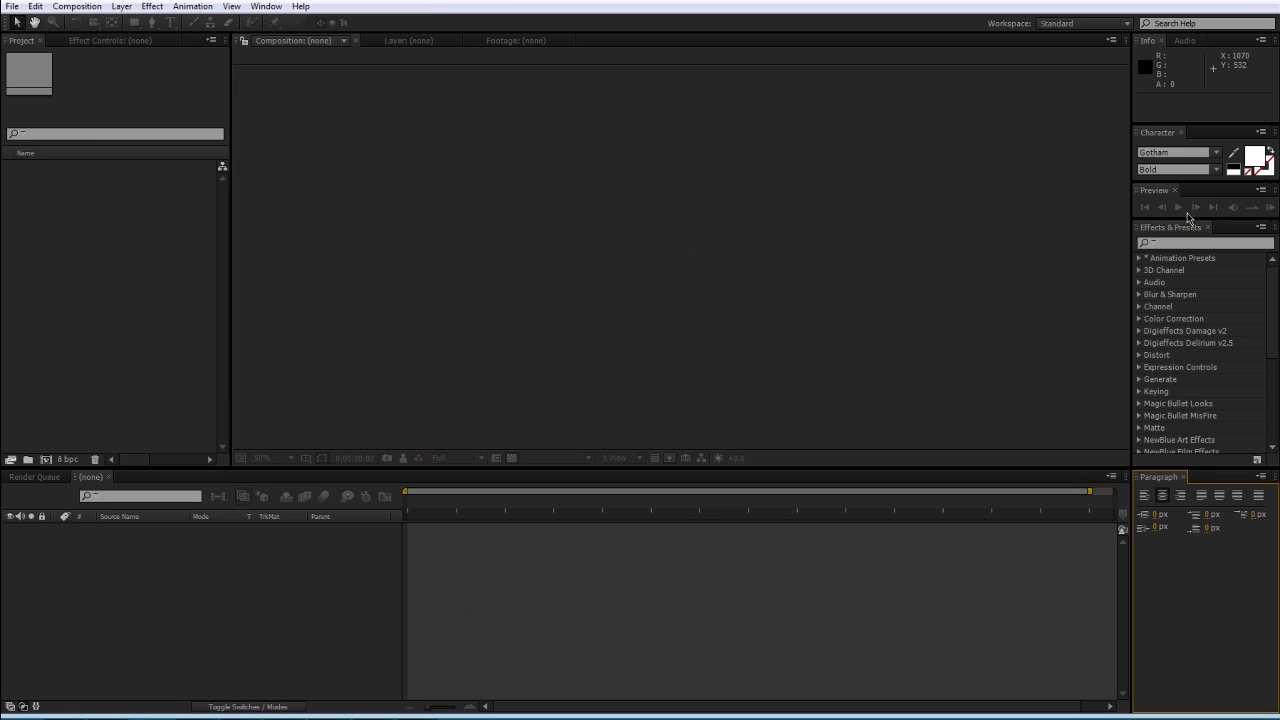
left_click(920, 230)
left_click(168, 266)
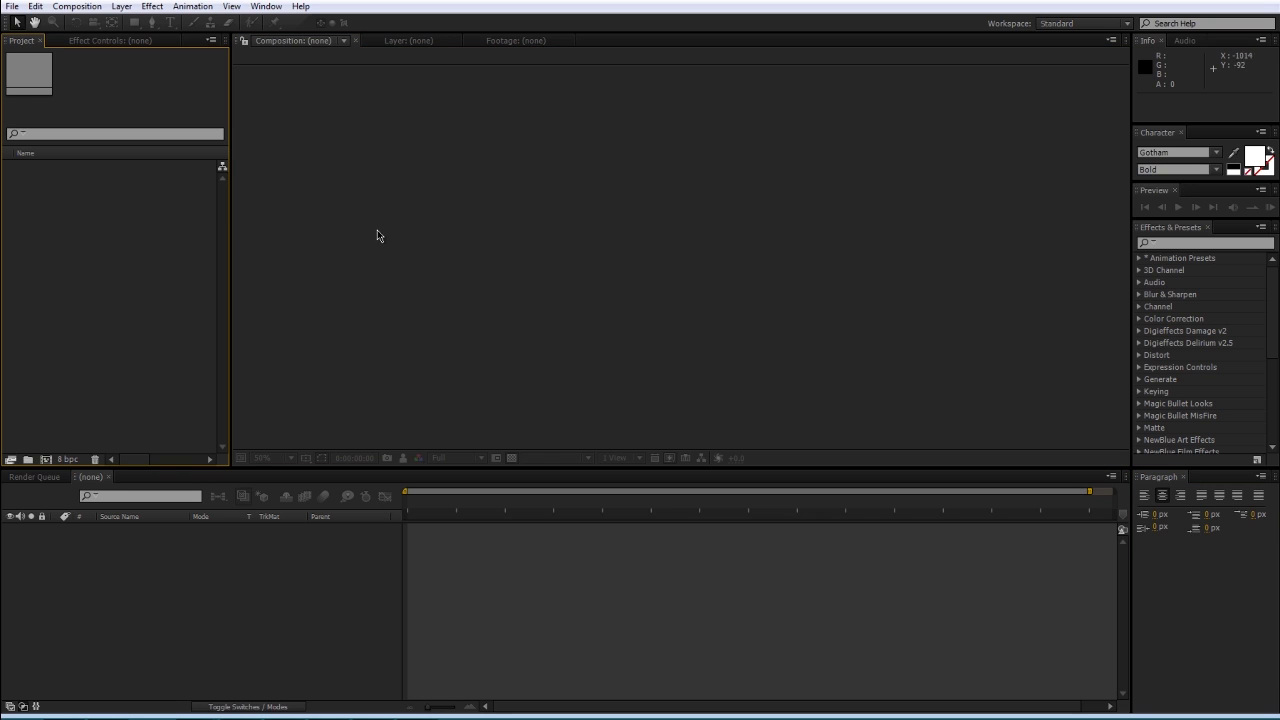
left_click(374, 234)
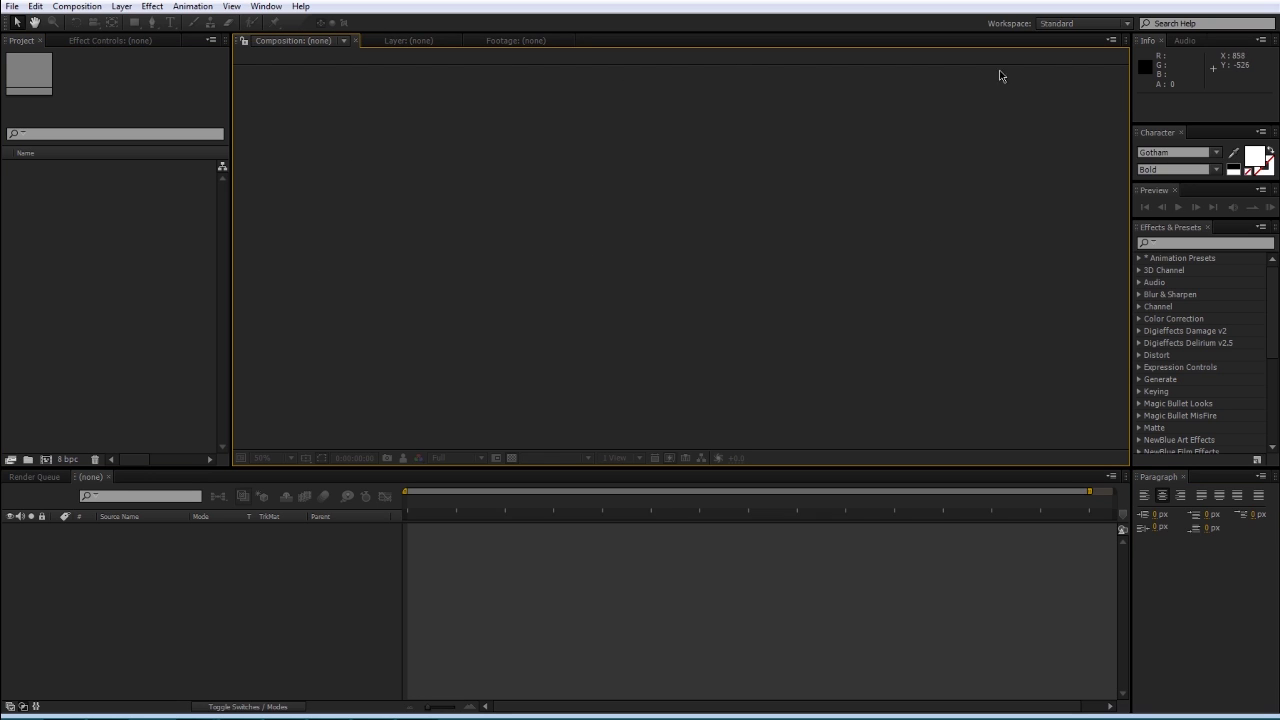
left_click(137, 315)
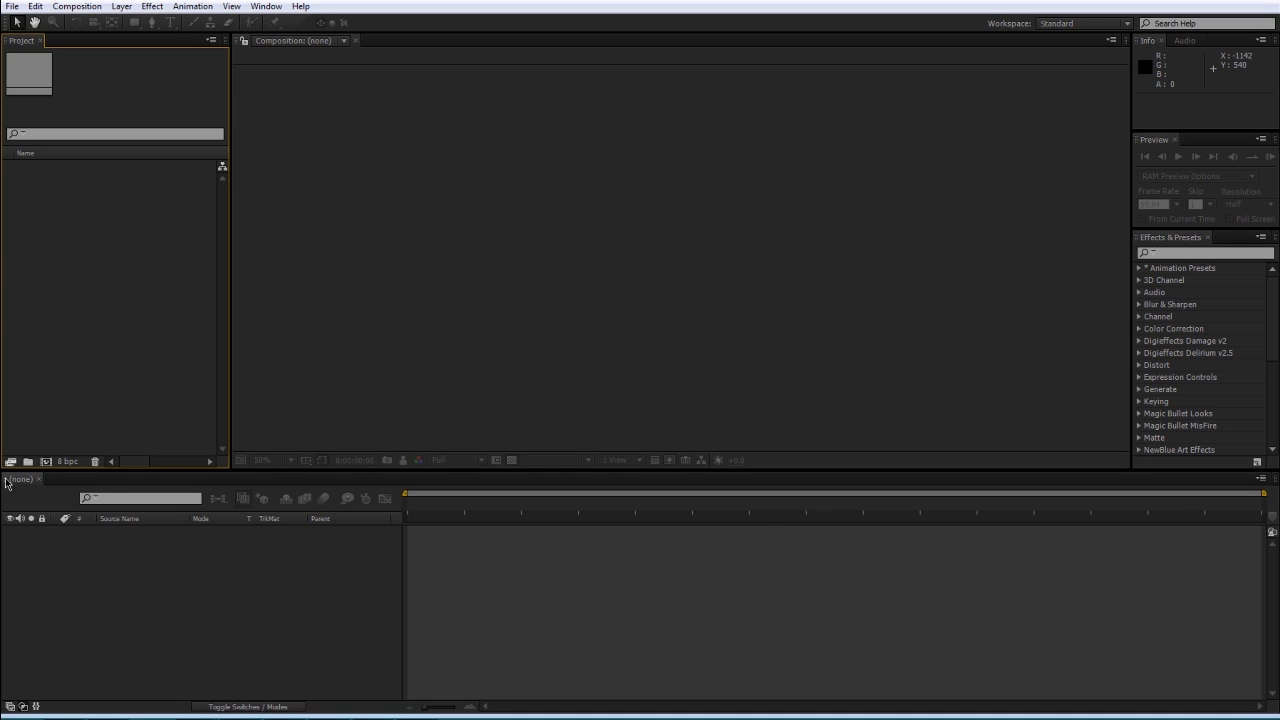
left_click_drag(5, 483, 1126, 240)
left_click_drag(243, 44, 116, 678)
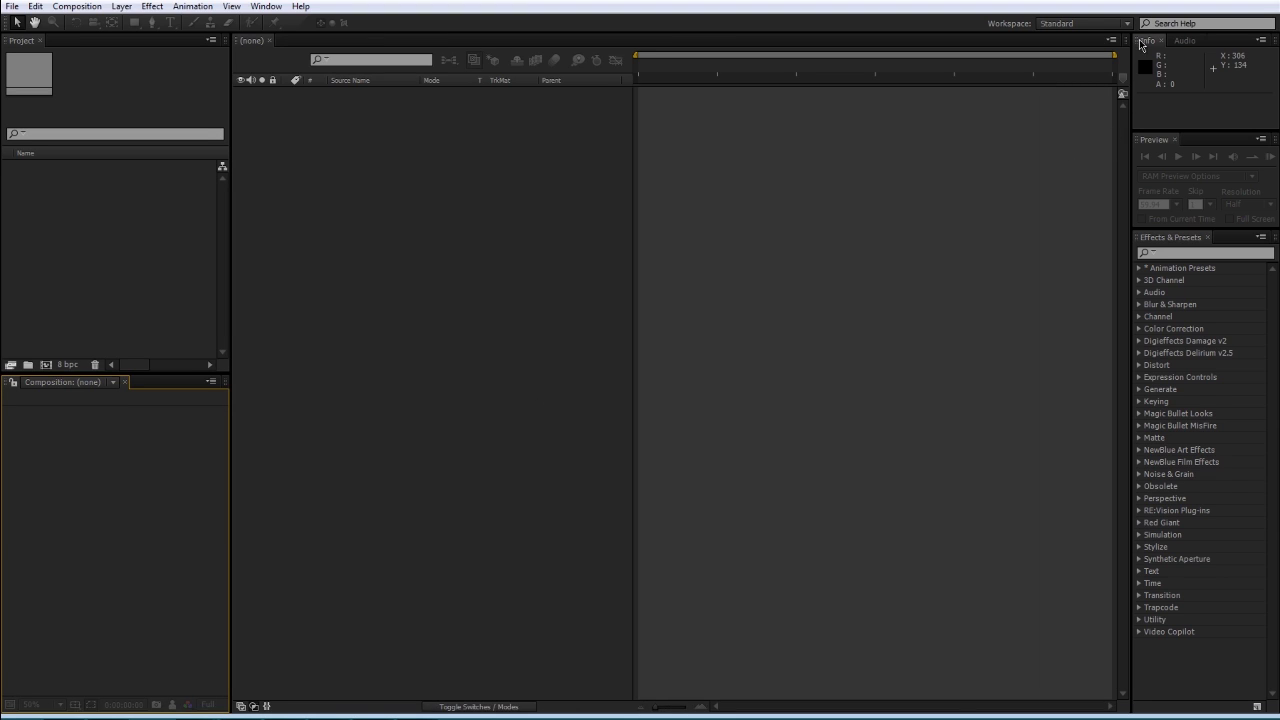
left_click_drag(1140, 41, 1182, 694)
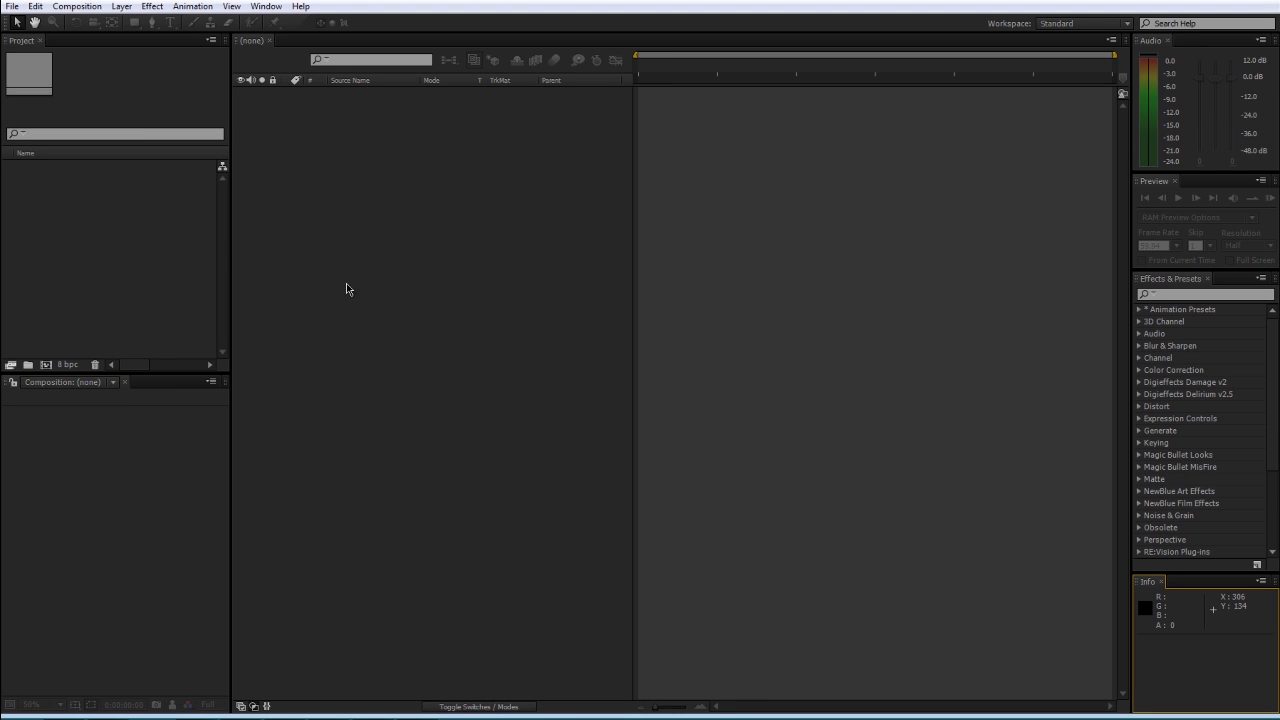
left_click(266, 6)
mouse_move(290, 23)
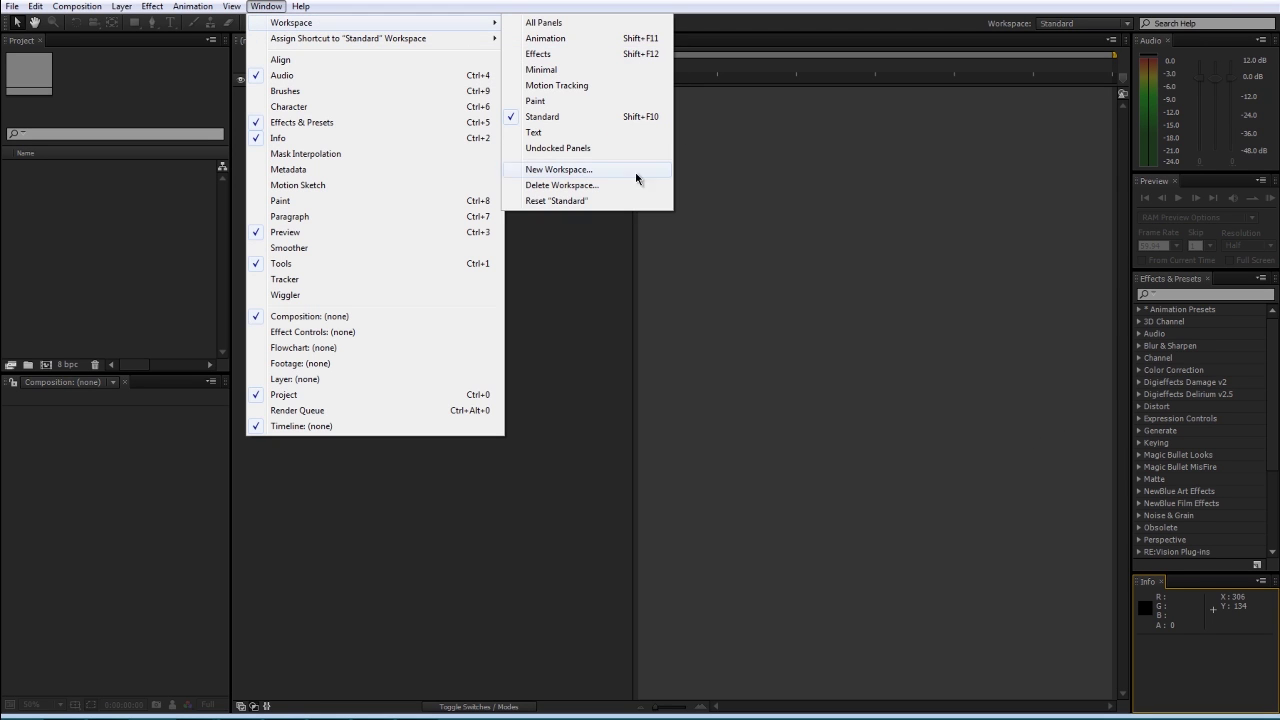
left_click(574, 201)
left_click(688, 376)
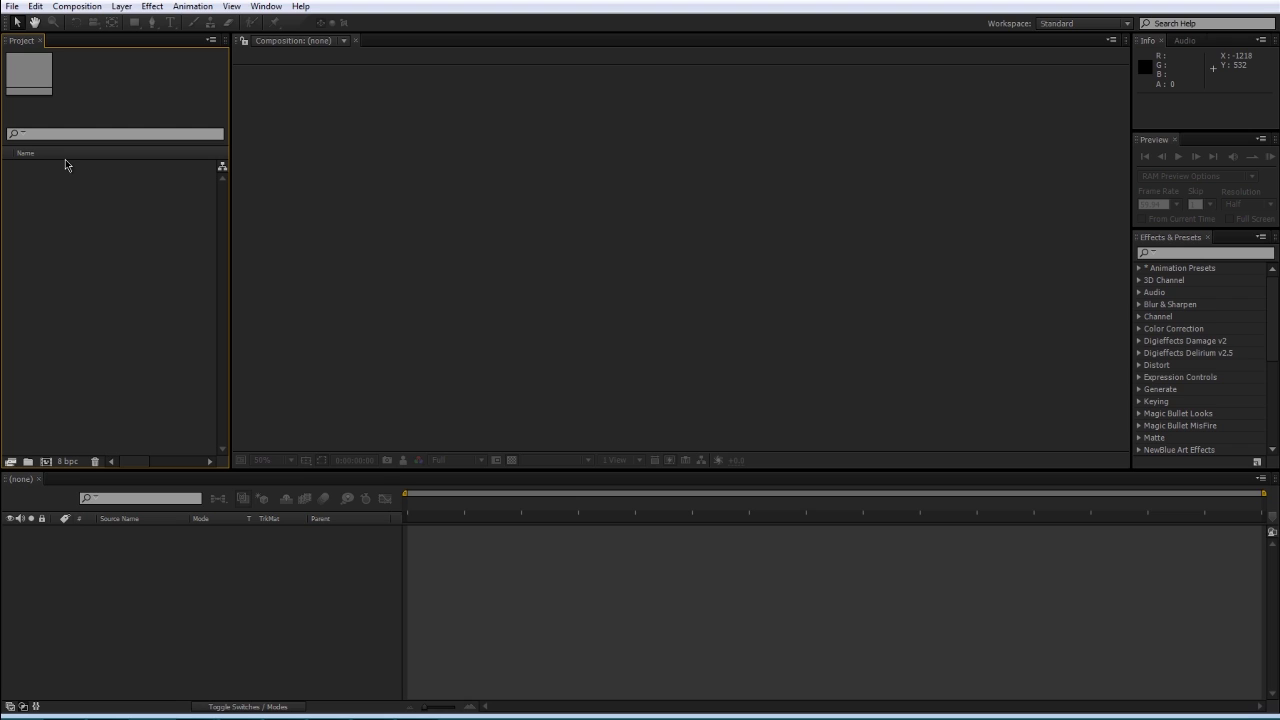
- Import all nine DSR and SWAT & BALLISTA .mp4 clips from the Desktop Clips folder
left_click(12, 6)
mouse_move(34, 191)
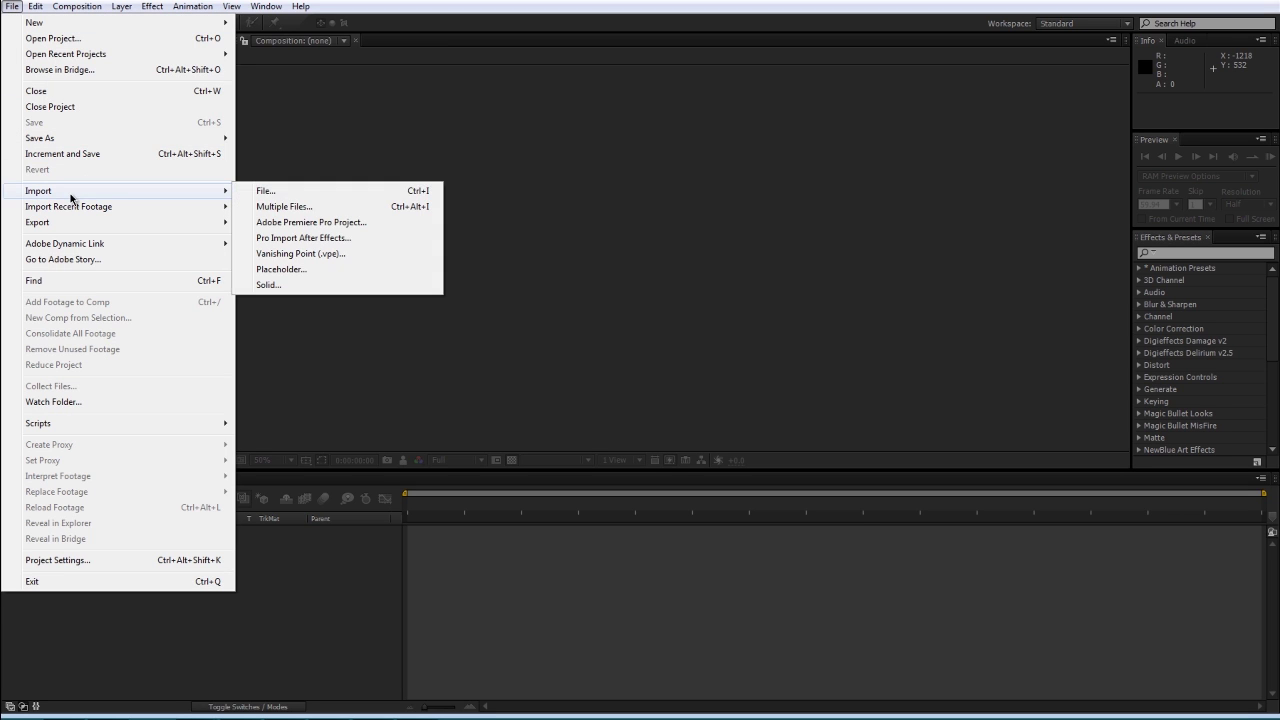
left_click(277, 195)
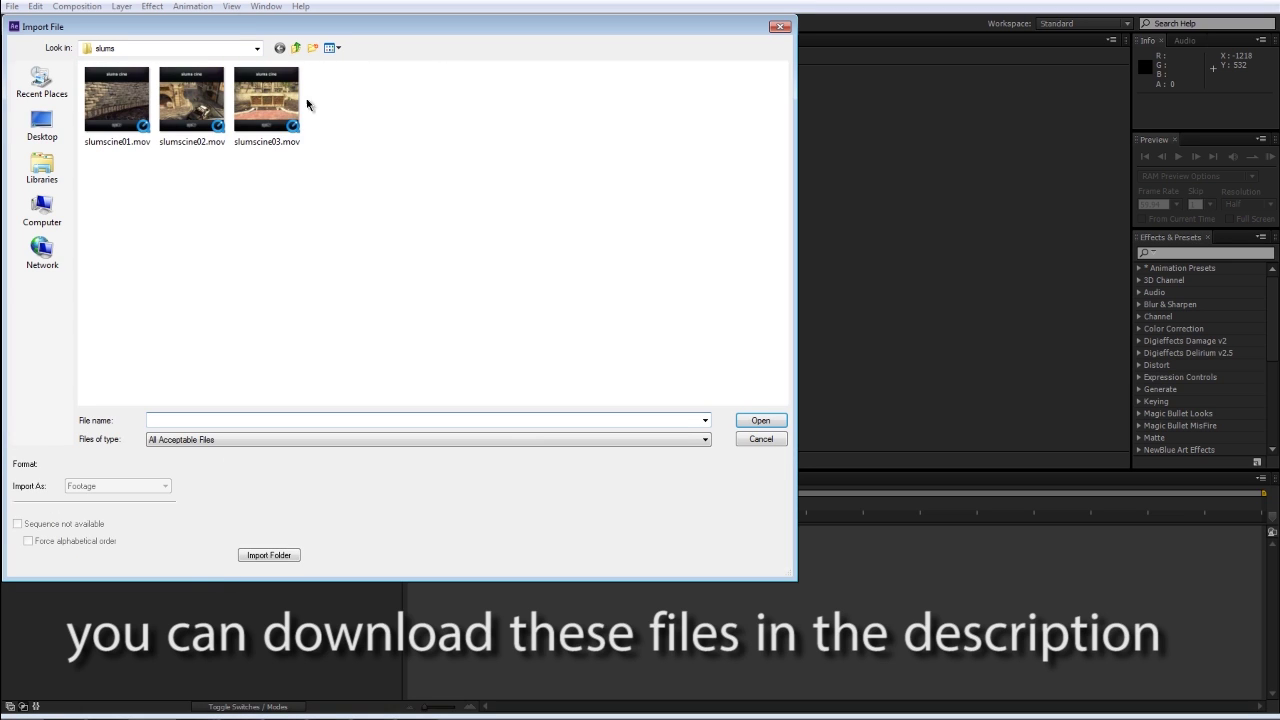
left_click(55, 135)
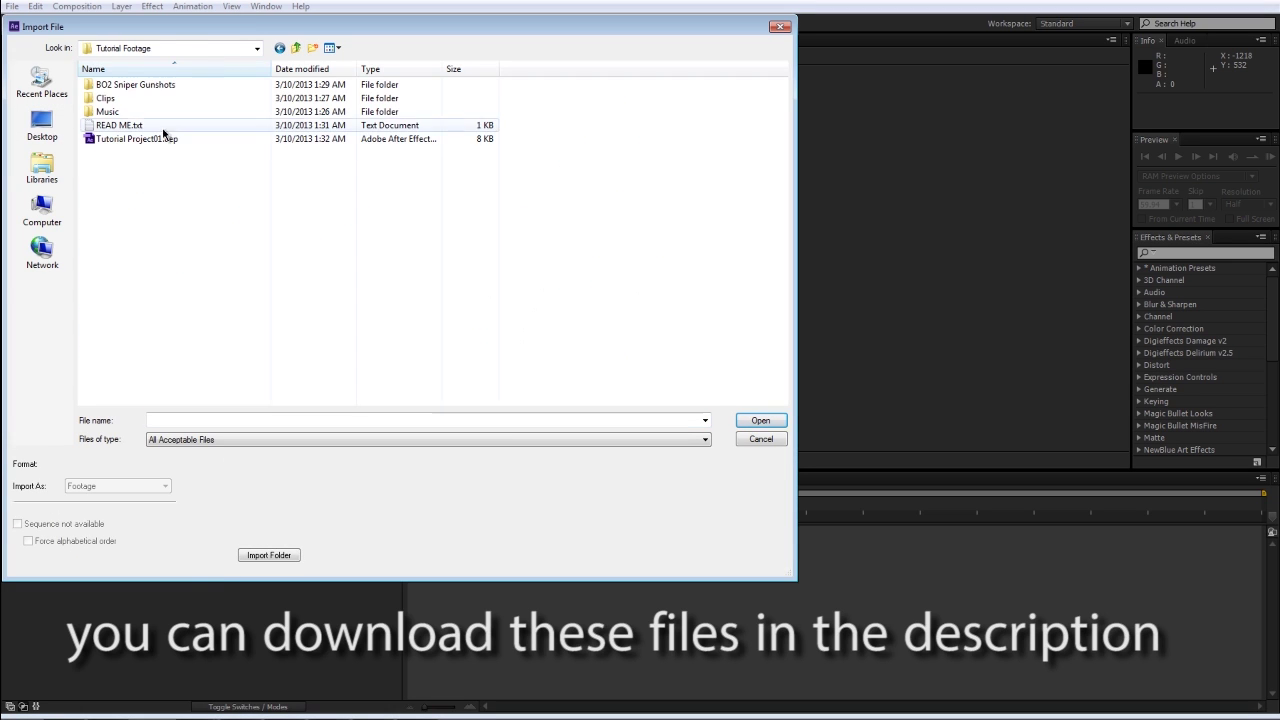
double_click(192, 101)
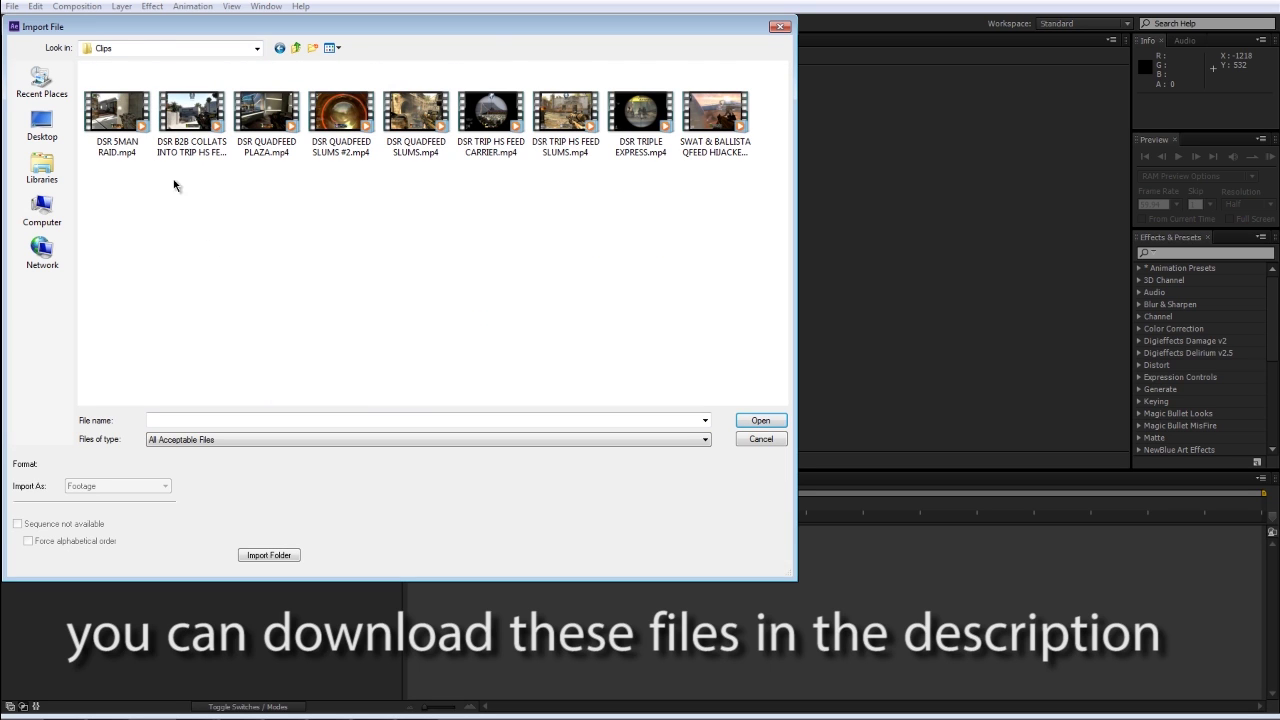
left_click(133, 135)
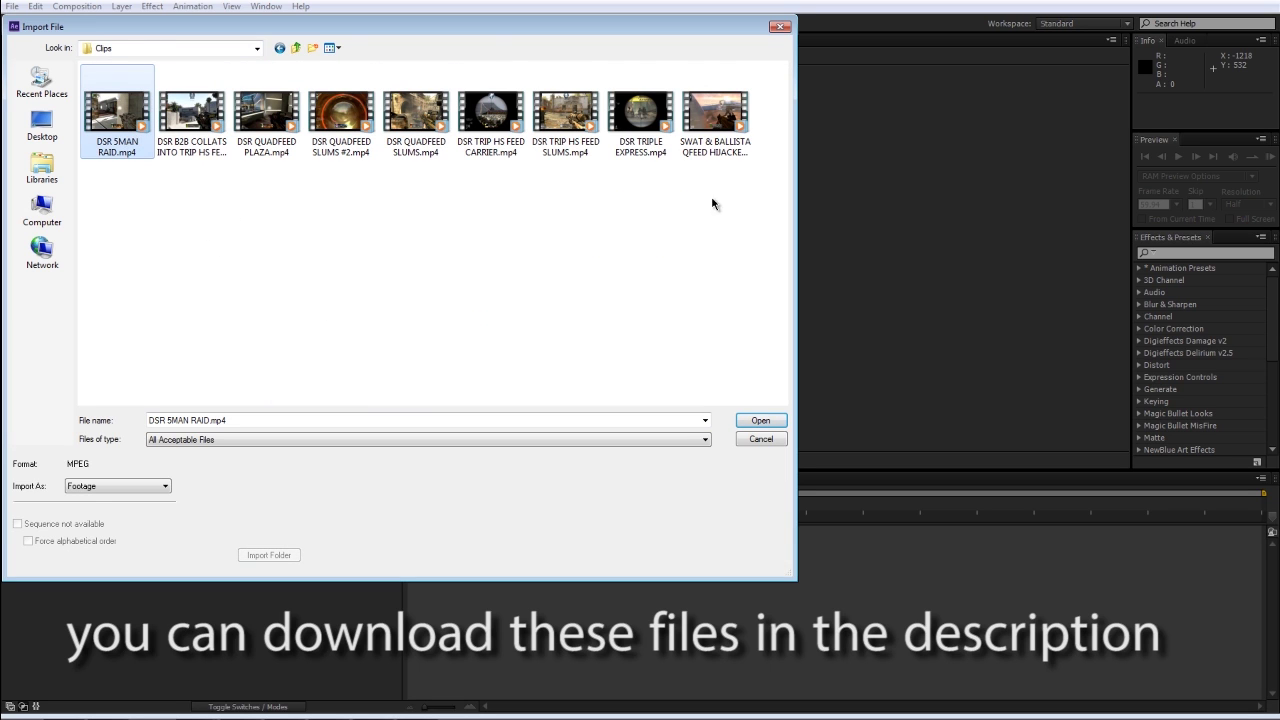
left_click_drag(750, 196, 52, 137)
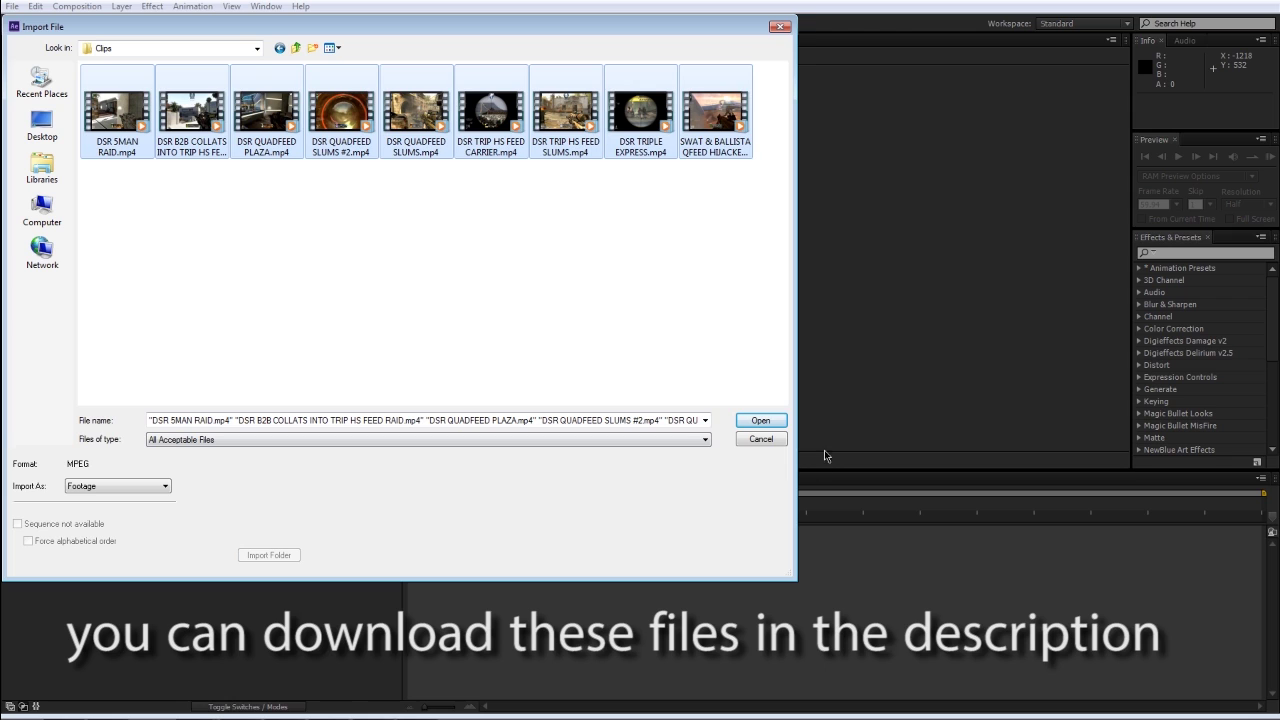
left_click(760, 420)
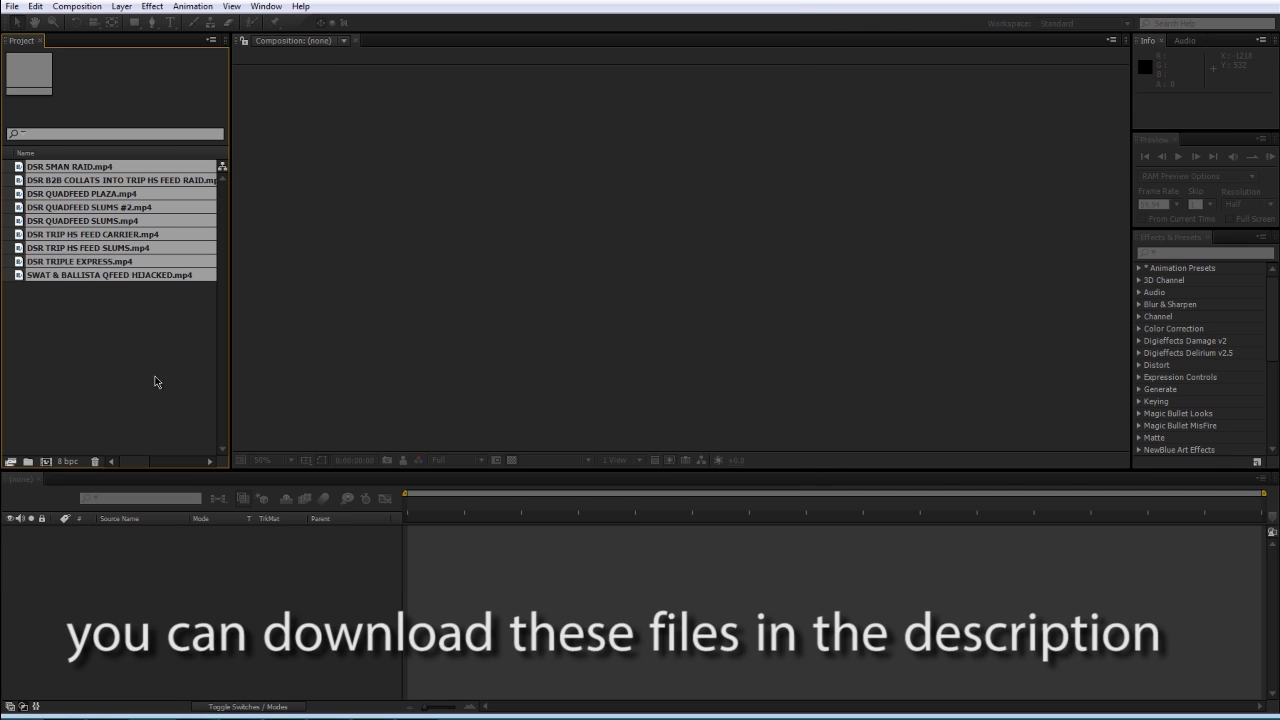
left_click_drag(97, 337, 34, 134)
left_click(106, 357)
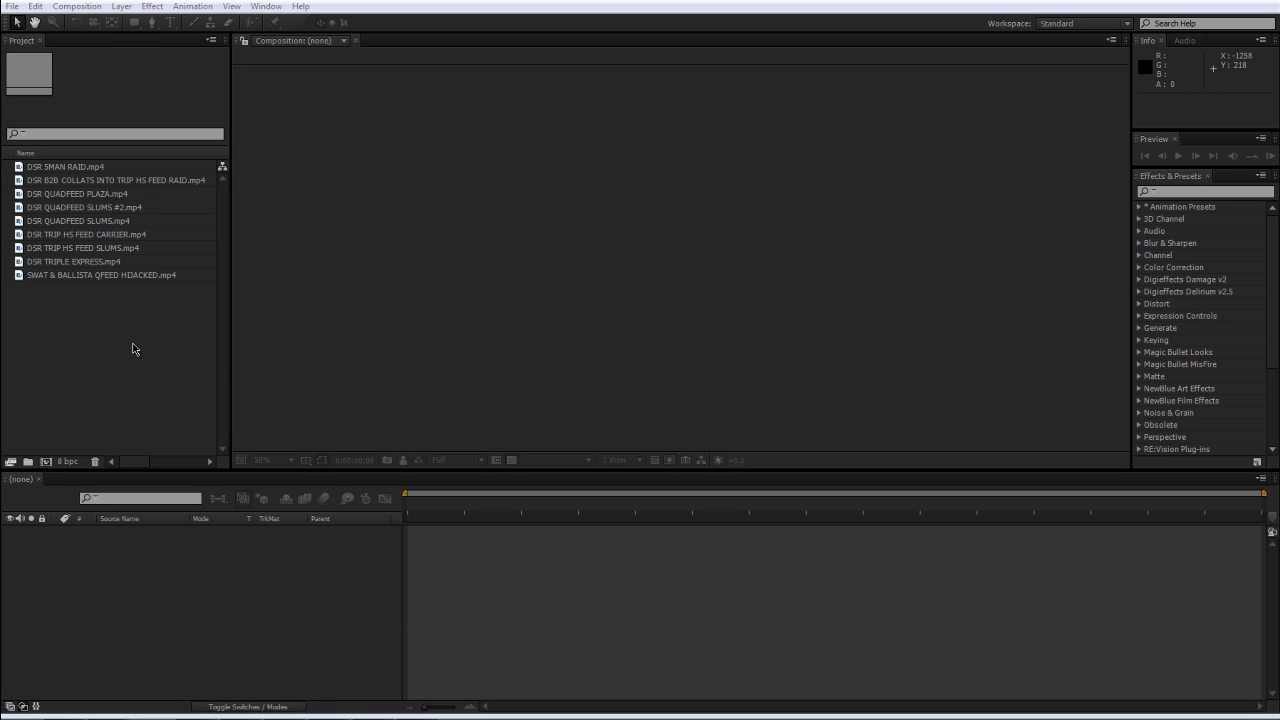
- Import the Music folder from Tutorial Footage, bringing in its two songs
left_click(80, 295)
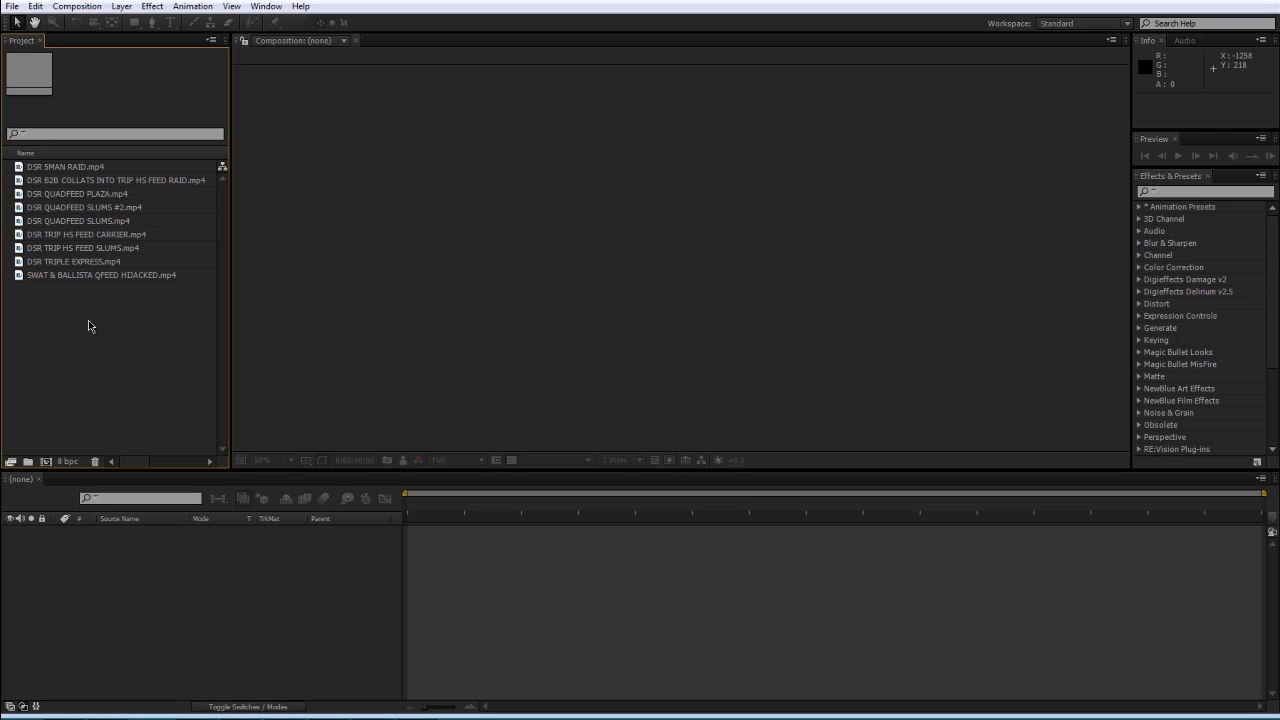
double_click(88, 328)
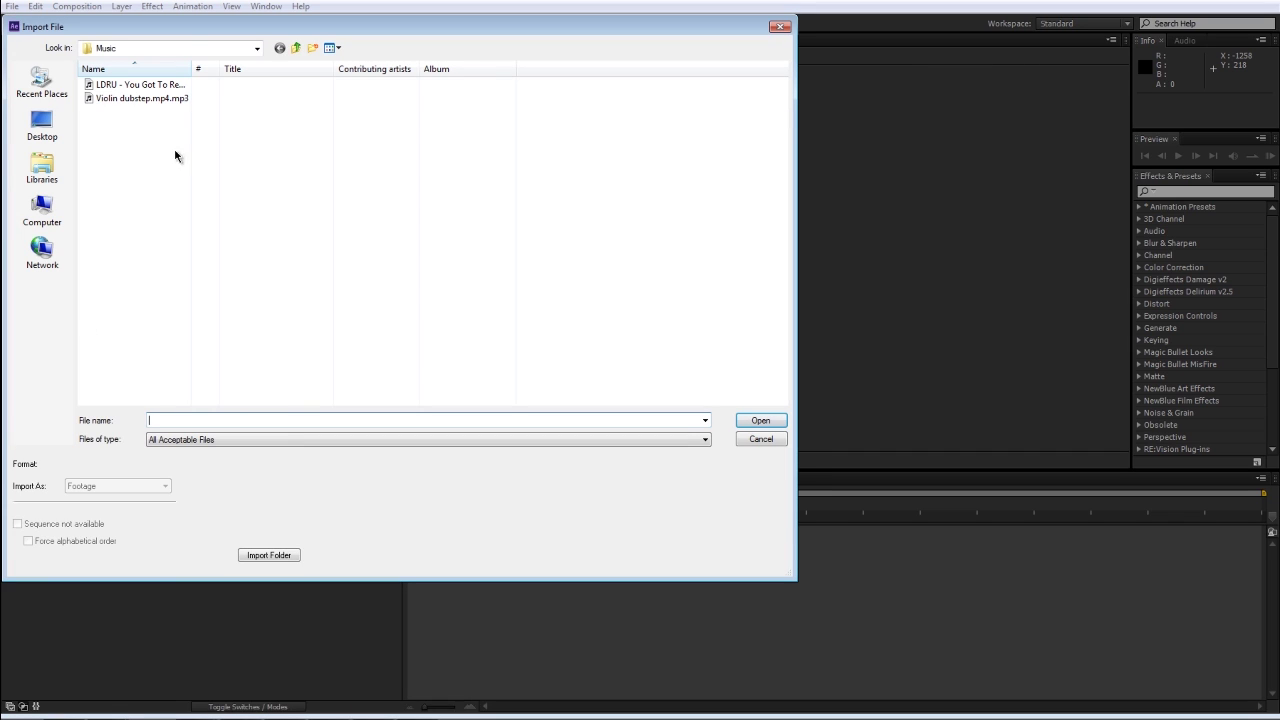
left_click(296, 48)
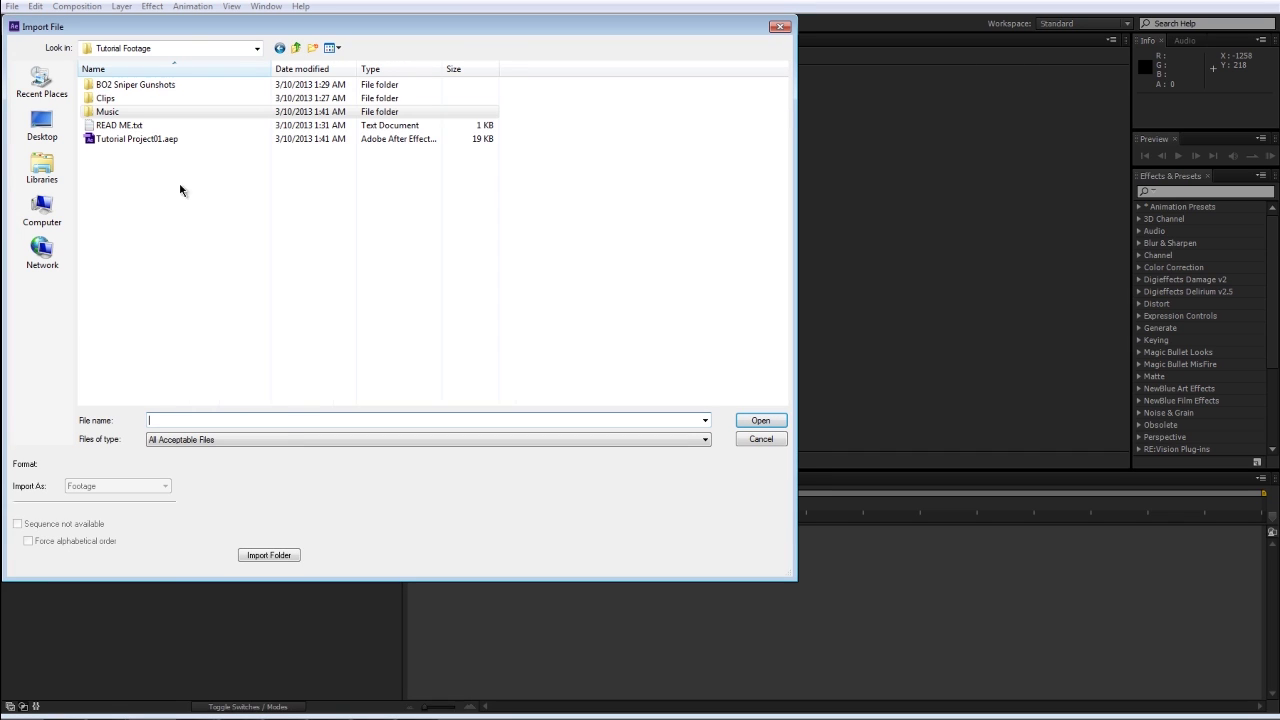
left_click(128, 113)
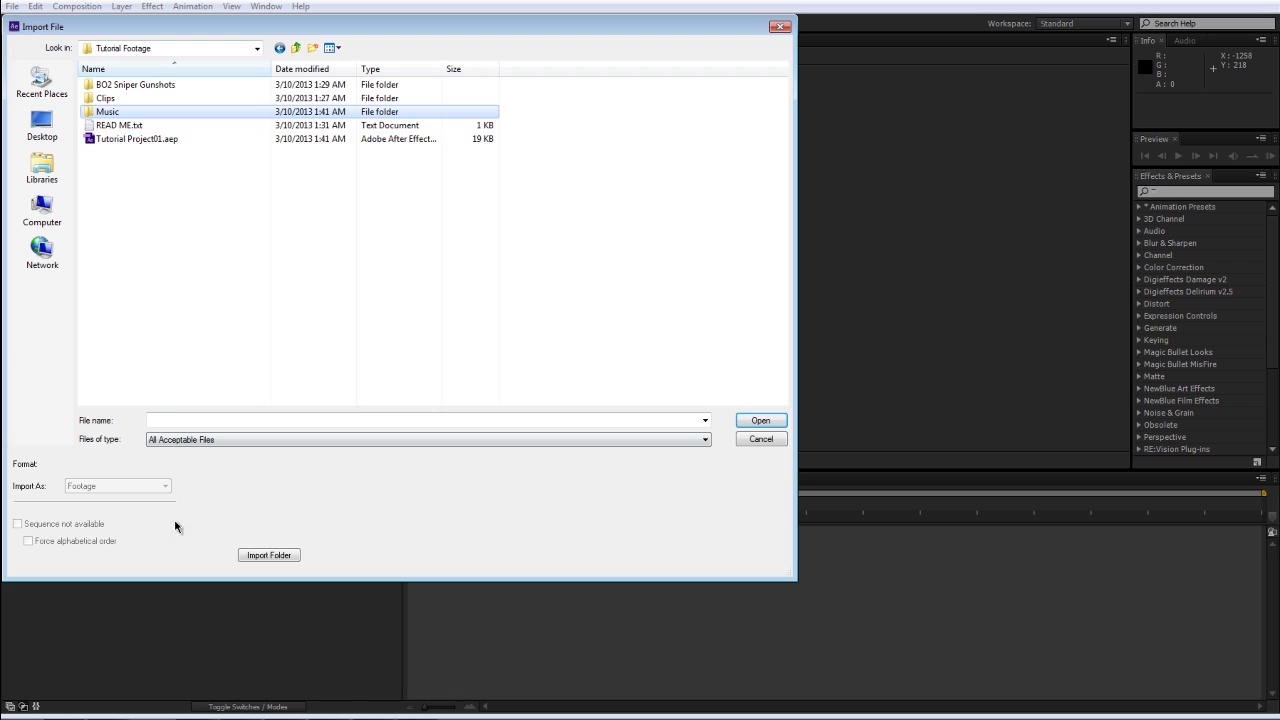
left_click(270, 556)
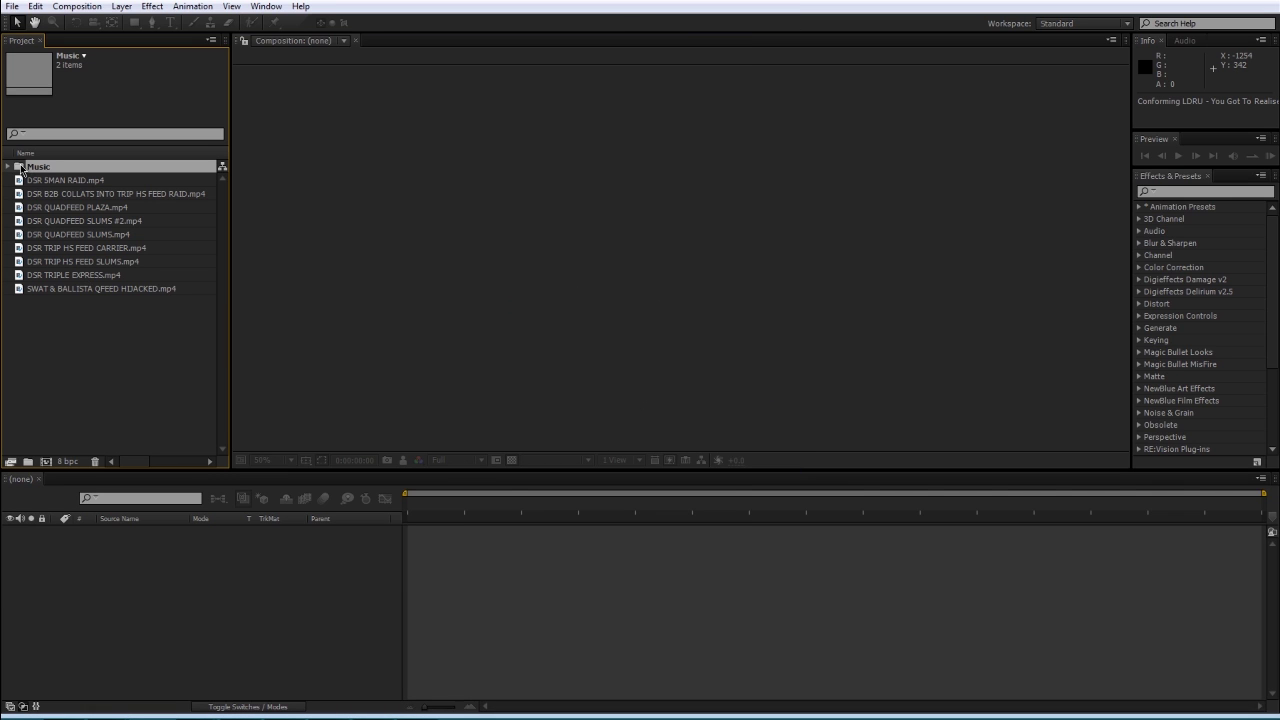
left_click(9, 166)
- Create a new project folder and move the nine gameplay clips into it
left_click(9, 166)
left_click(88, 385)
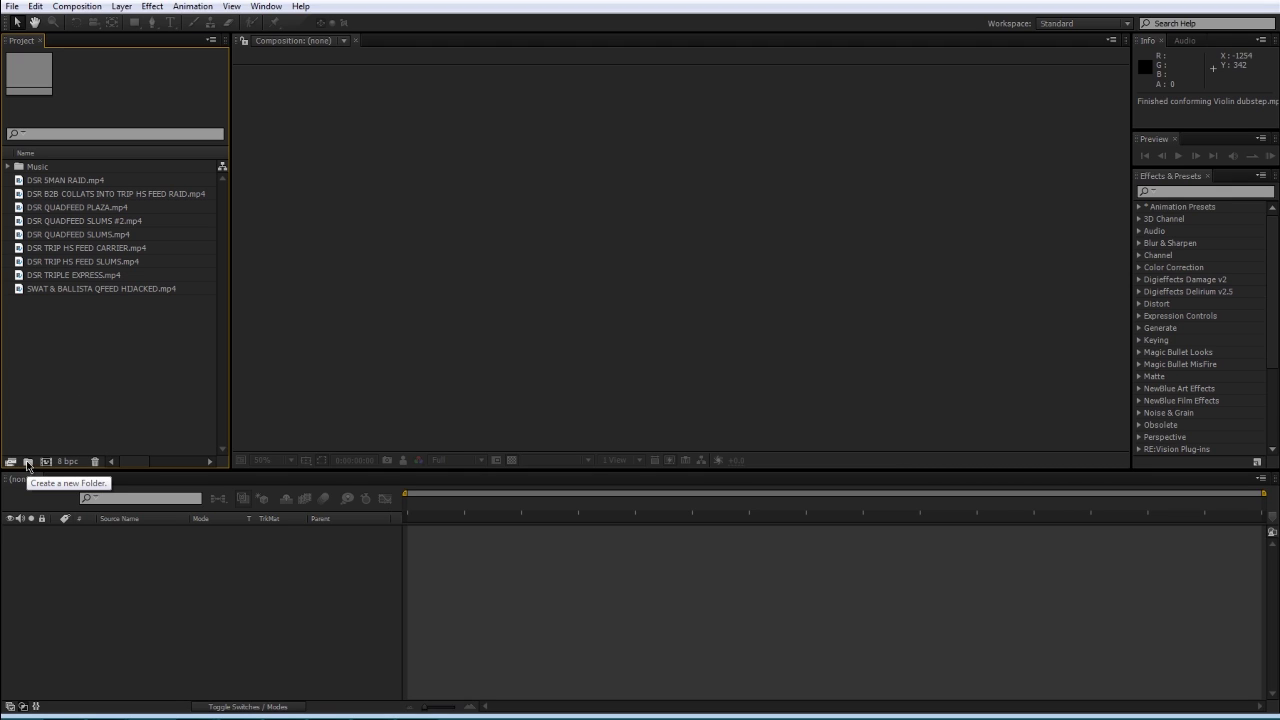
left_click(27, 463)
left_click_drag(93, 381, 42, 183)
left_click(42, 182)
- Rename the Untitled 1 folder to Clips
left_click(73, 202)
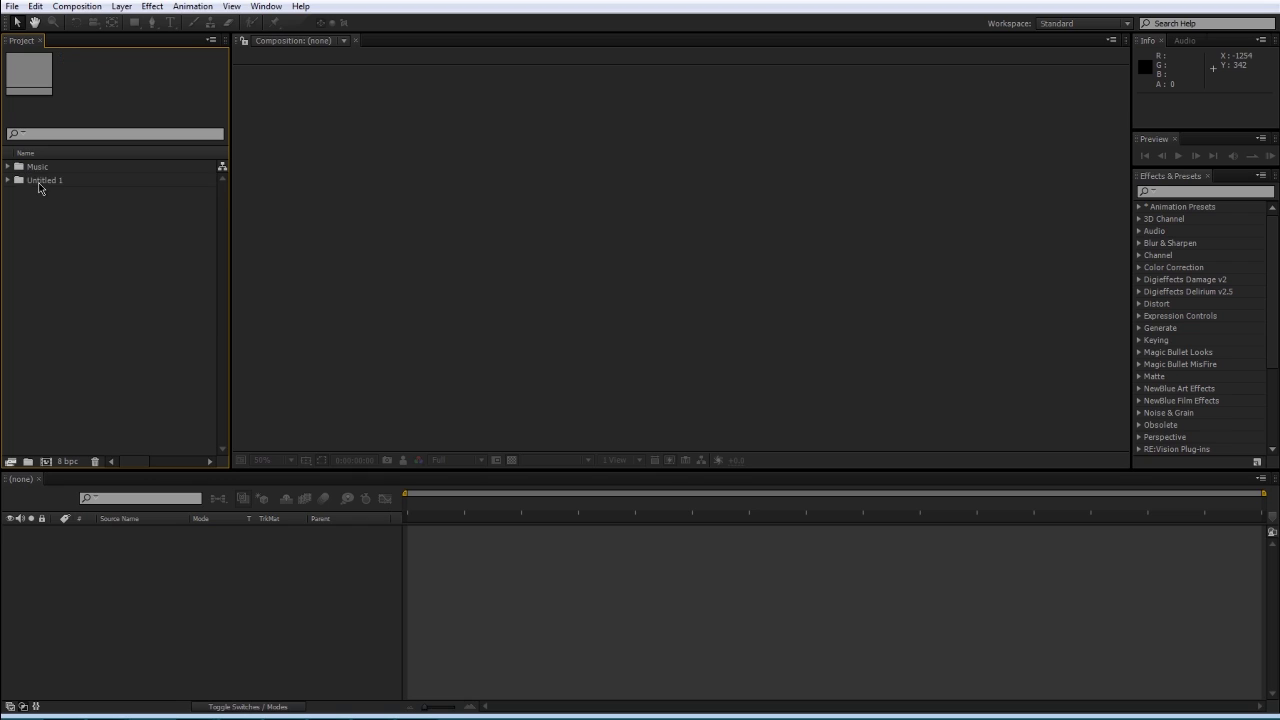
left_click(39, 183)
key("Return")
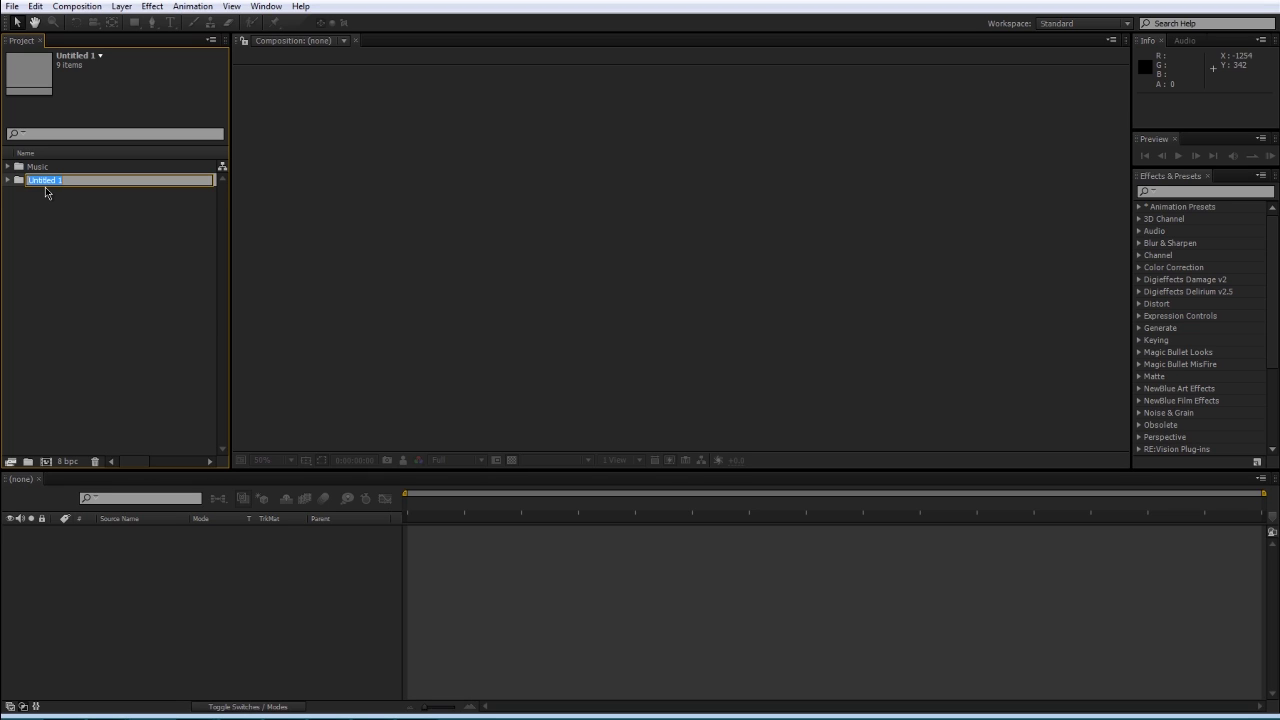
type("Clips")
left_click(131, 266)
- Expand and collapse the Music and Clips folders to check their contents
left_click_drag(82, 221, 22, 155)
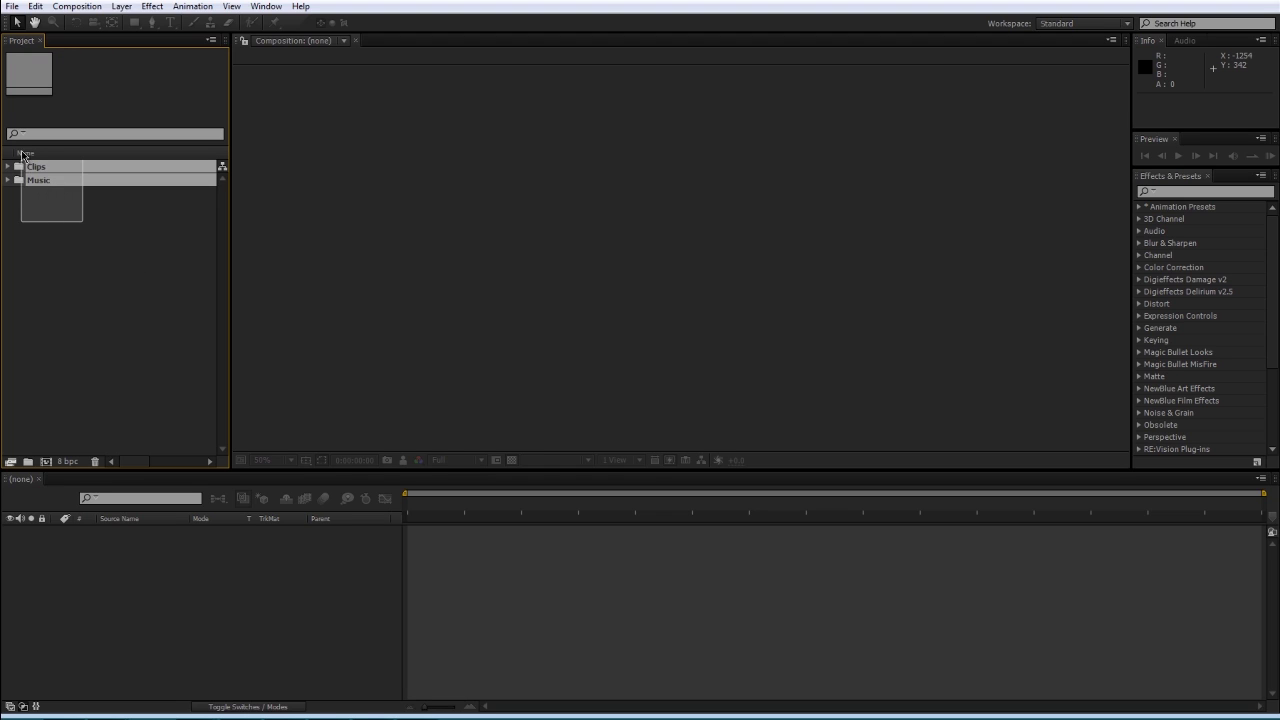
left_click(67, 230)
left_click(8, 181)
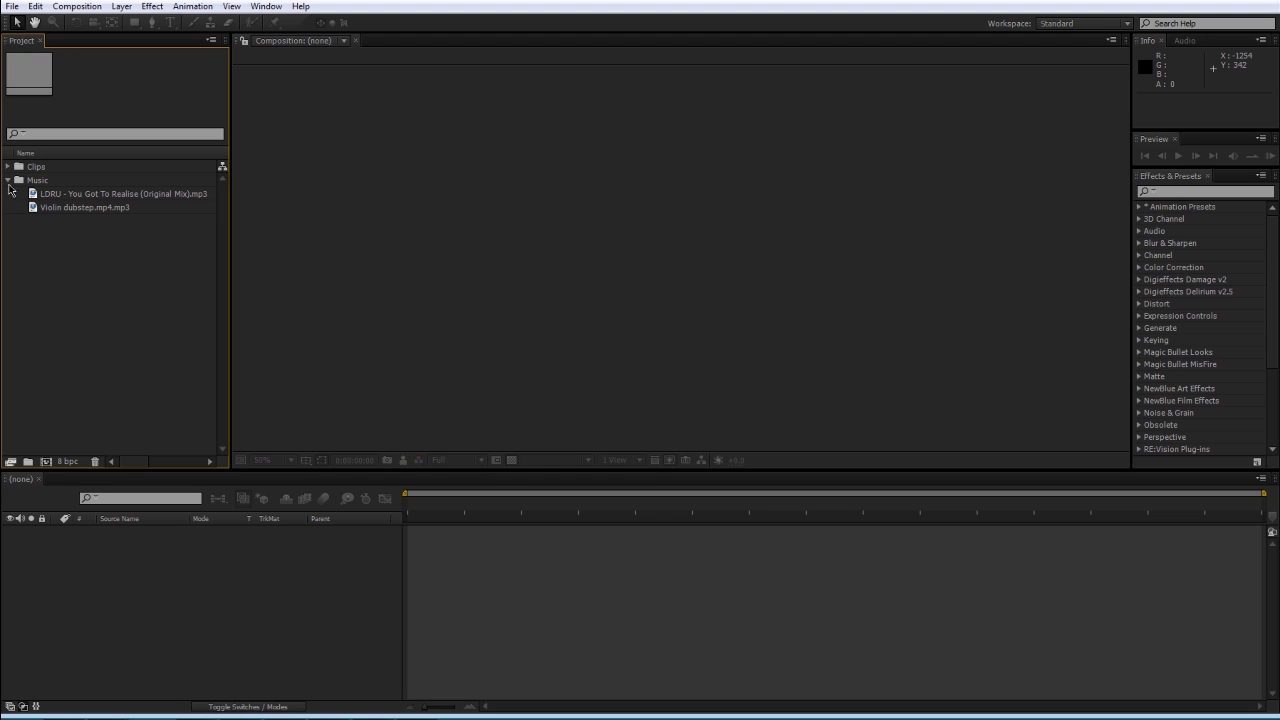
left_click(8, 180)
left_click(8, 167)
left_click(8, 167)
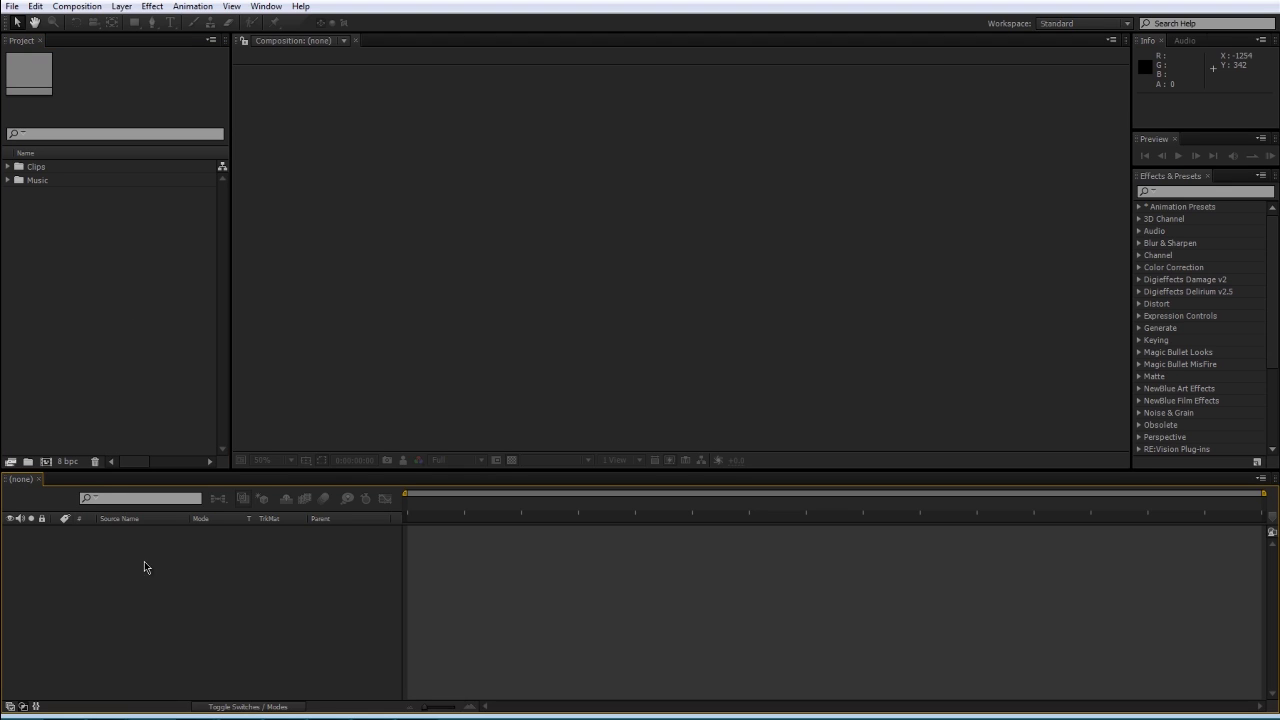
left_click(210, 537)
left_click(451, 224)
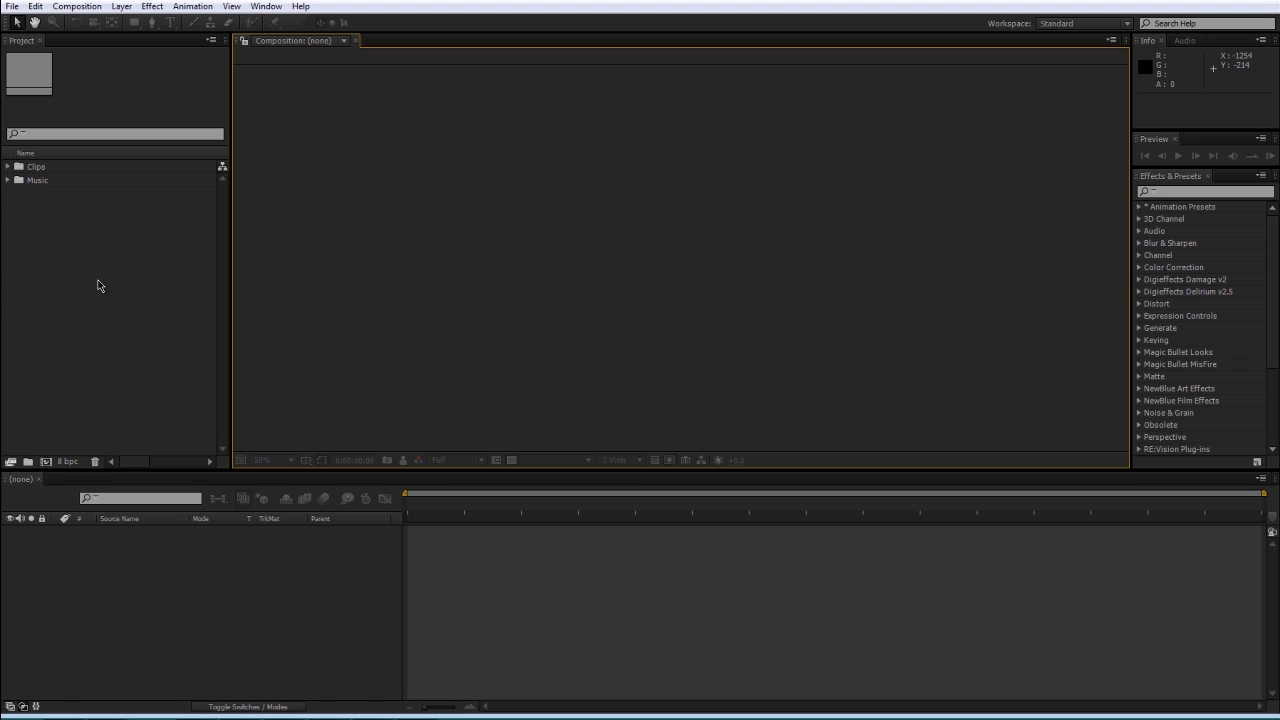
left_click(62, 7)
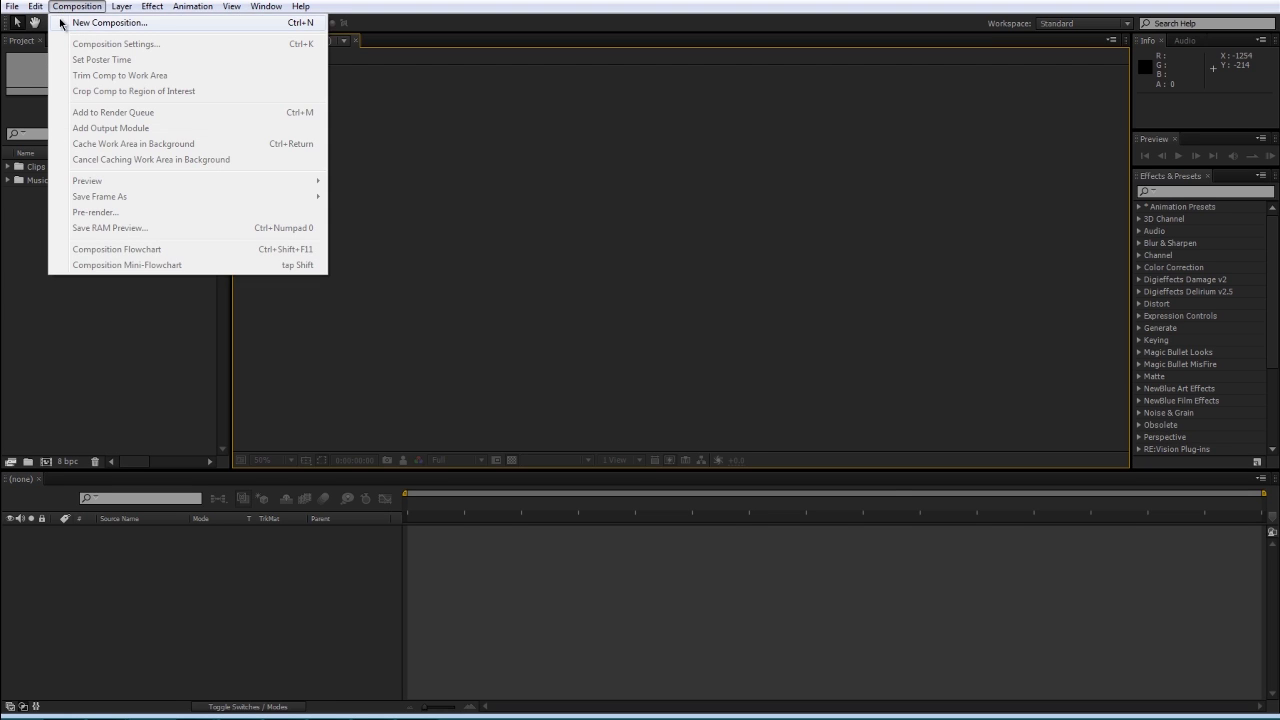
- Create Main Comp at 1280×720, 59.94 fps with a 0:03:00:00 duration
left_click(60, 22)
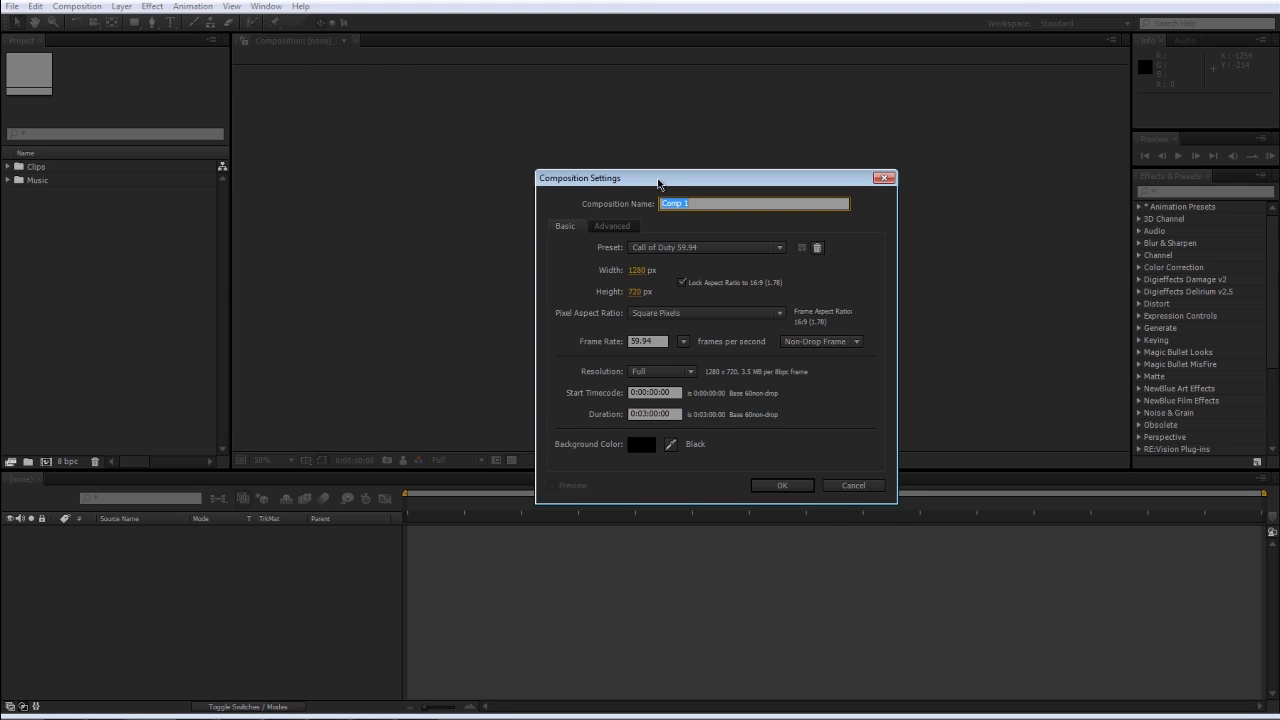
left_click_drag(652, 180, 616, 168)
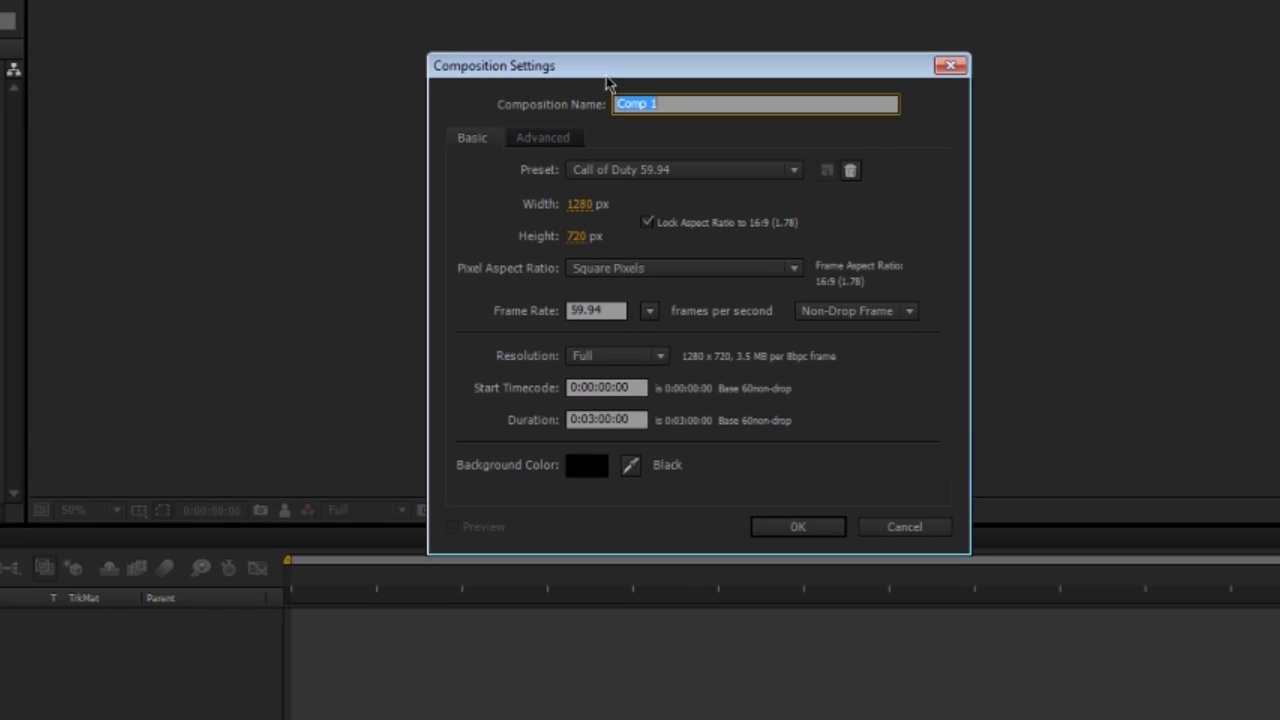
type("Main C")
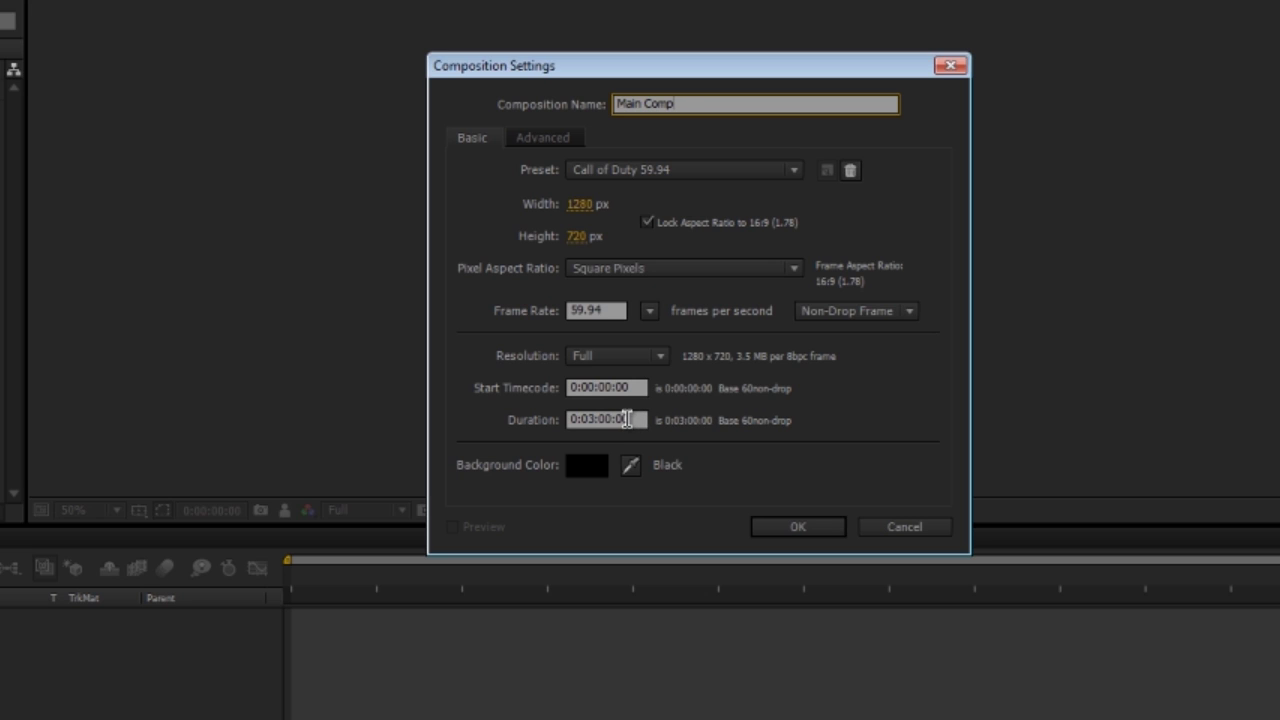
left_click(634, 419)
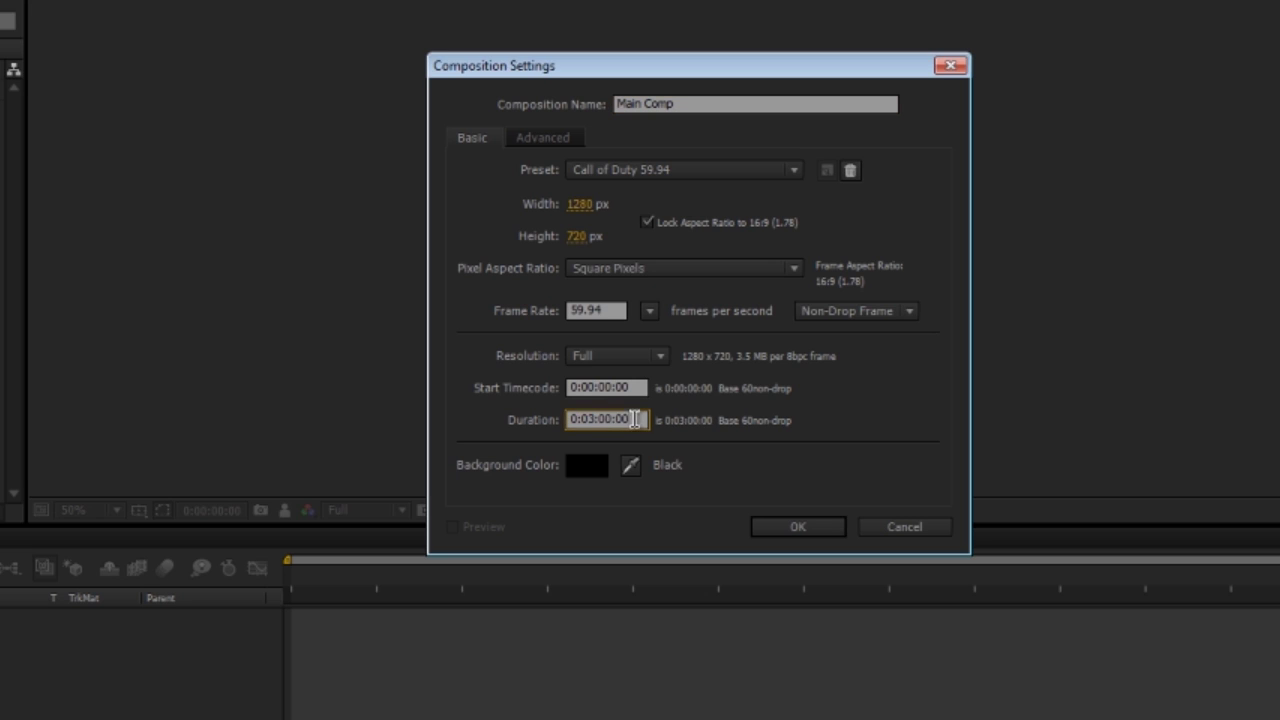
left_click_drag(634, 419, 457, 411)
left_click(618, 418)
left_click_drag(634, 422, 614, 420)
mouse_move(614, 420)
left_mouse_down()
mouse_move(572, 424)
mouse_move(615, 419)
left_mouse_up()
left_click(798, 526)
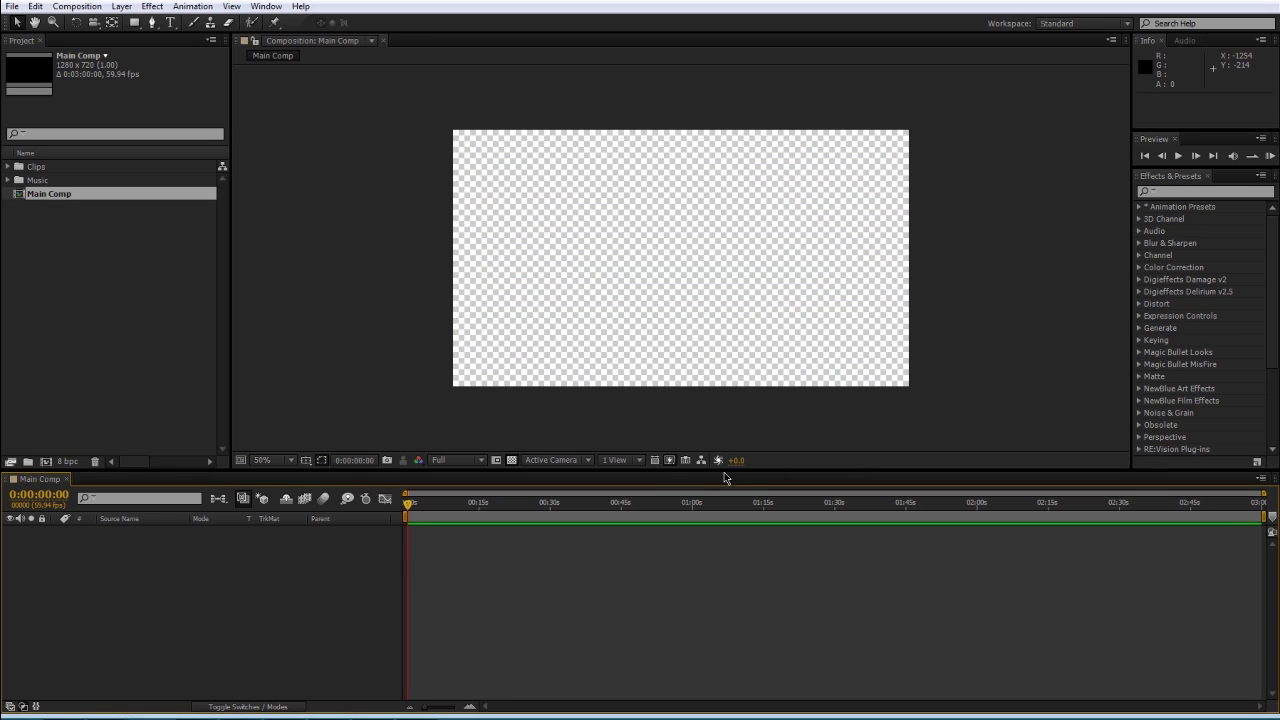
left_click(60, 222)
left_click(55, 193)
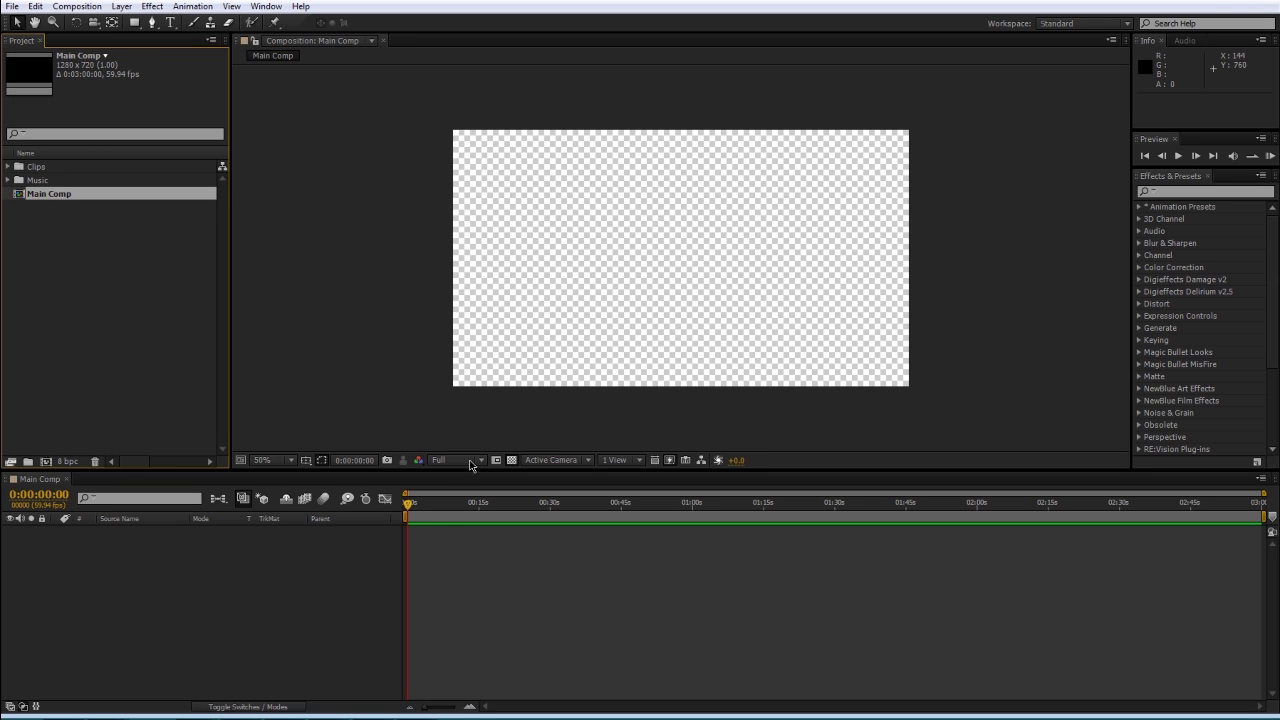
- Add the LDRU – You Got To Realise song from the Music folder to Main Comp
left_click(59, 212)
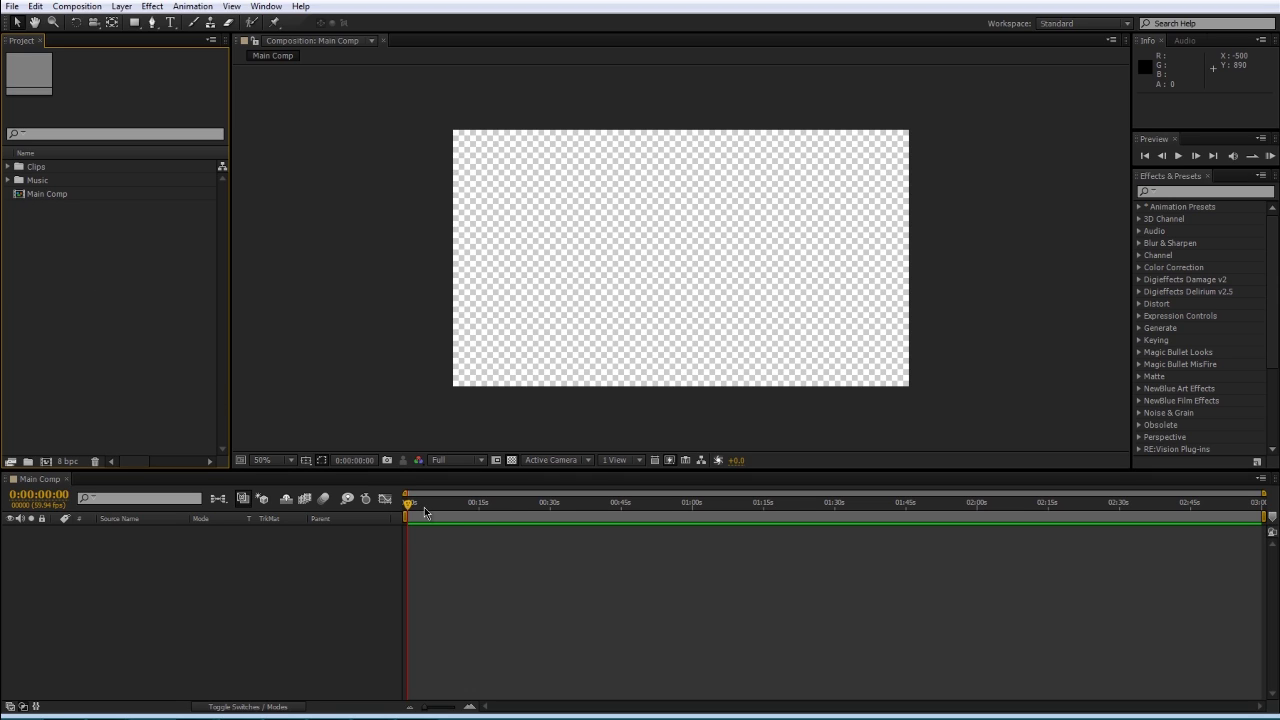
key("KP_0")
key("KP_0")
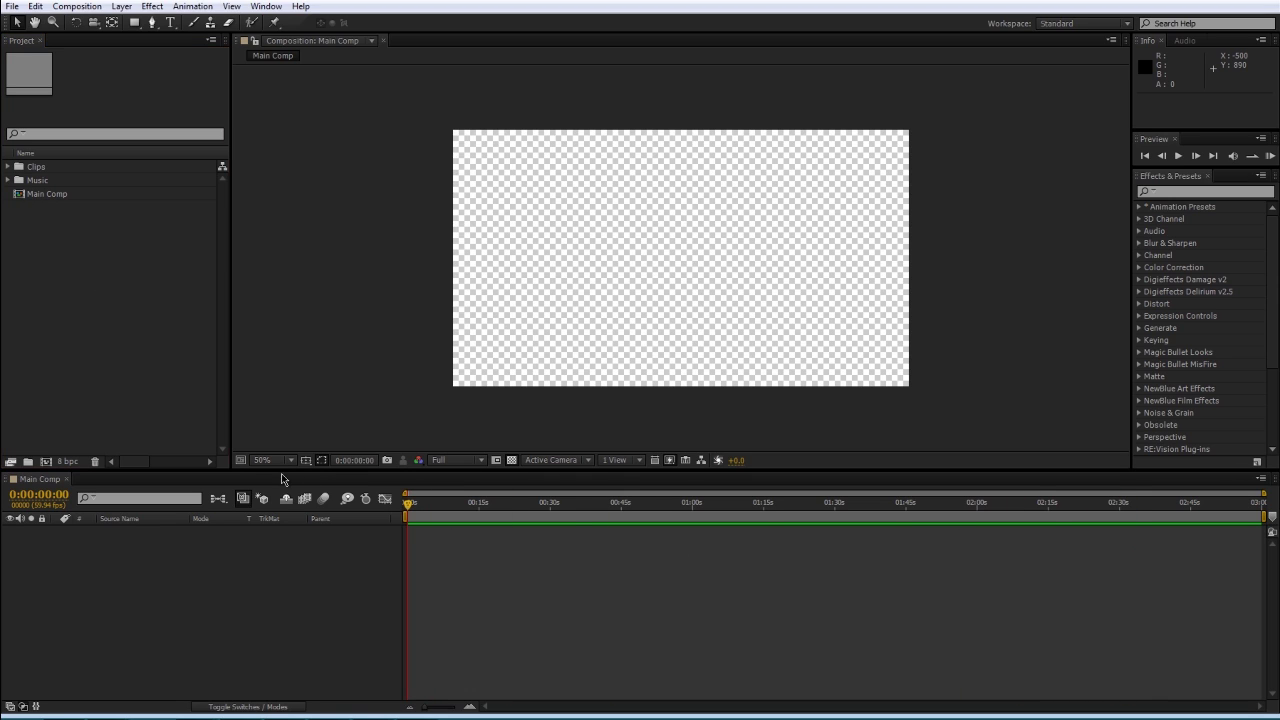
left_click(8, 181)
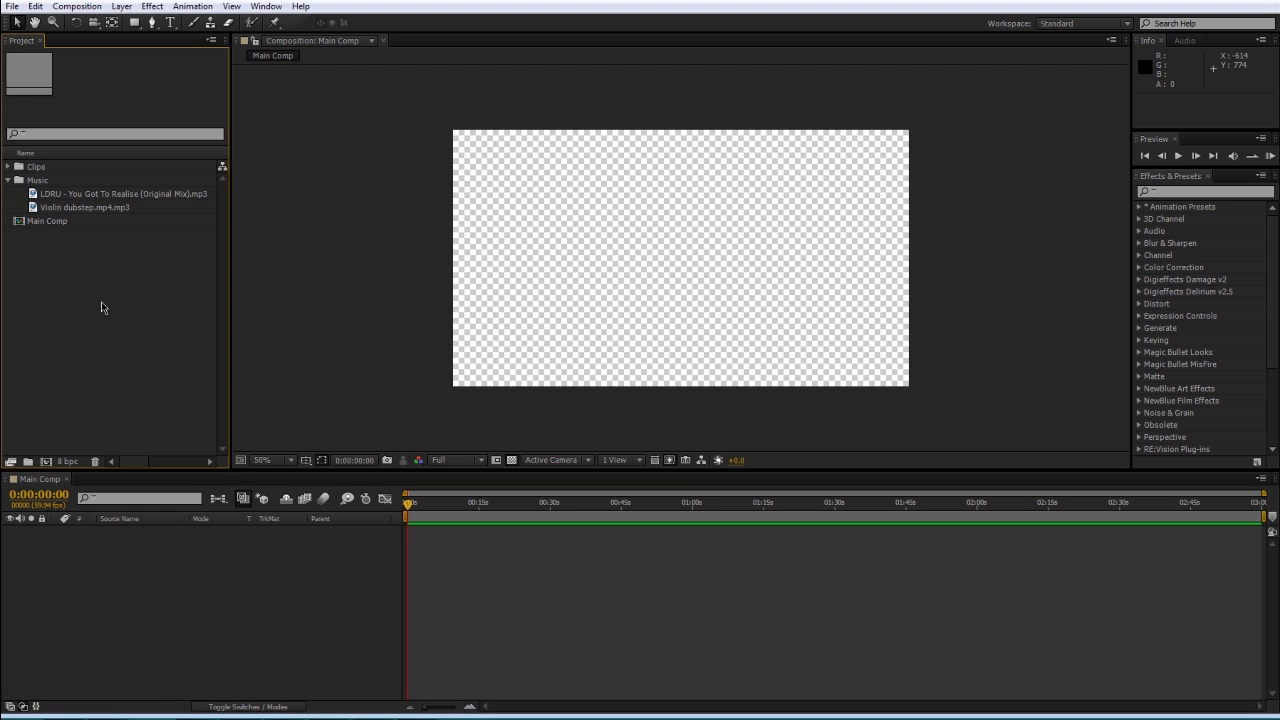
left_click_drag(61, 197, 412, 592)
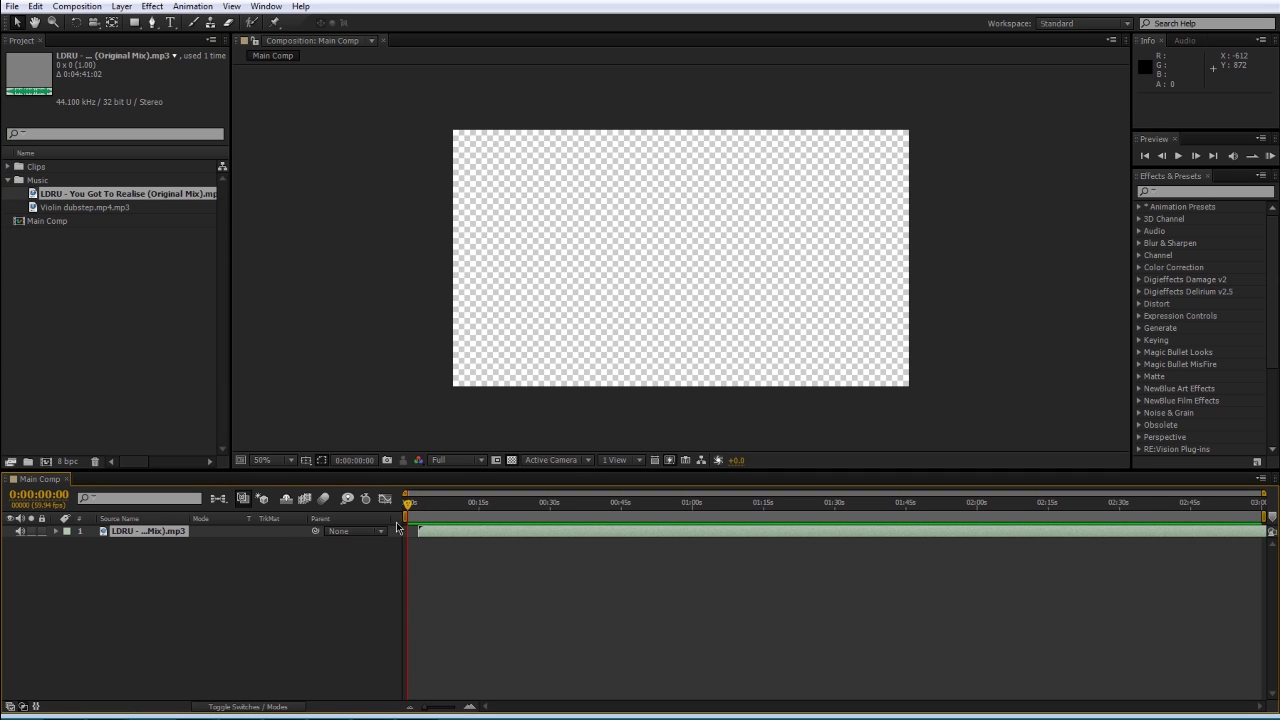
- Slide the song layer left so playback starts about 16 seconds into the track
left_click(199, 580)
left_click(158, 535)
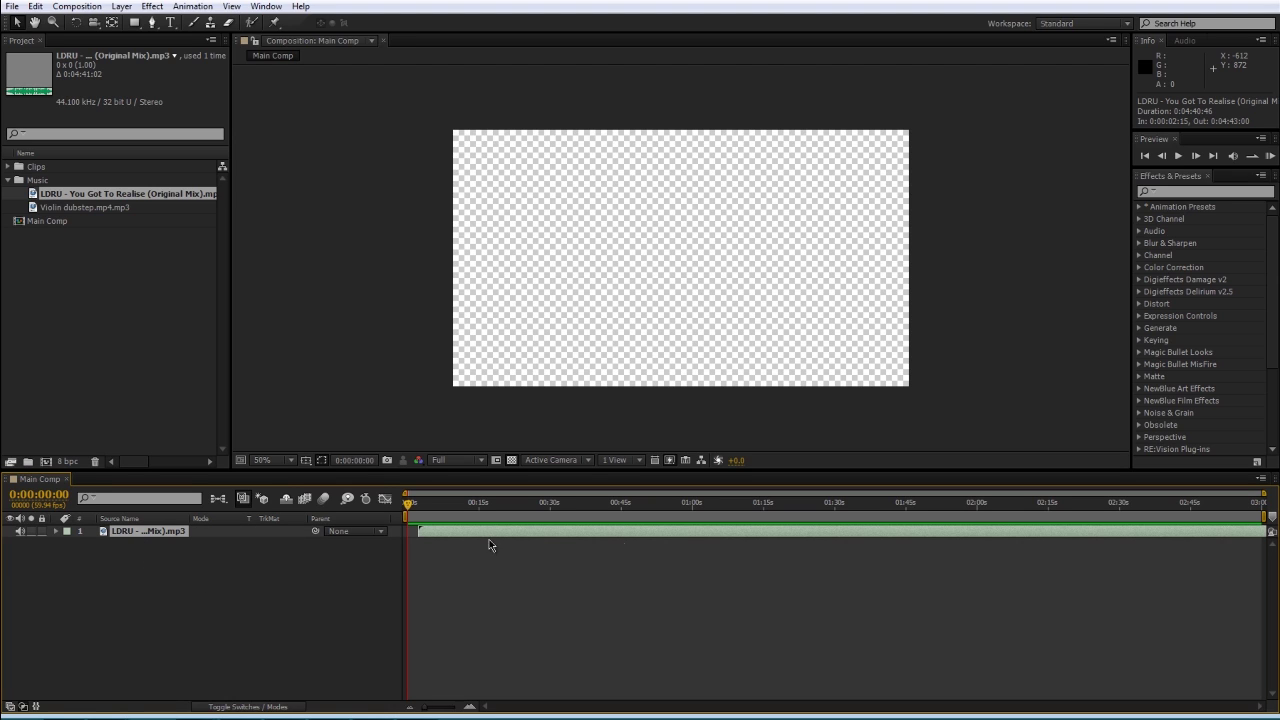
left_click(690, 552)
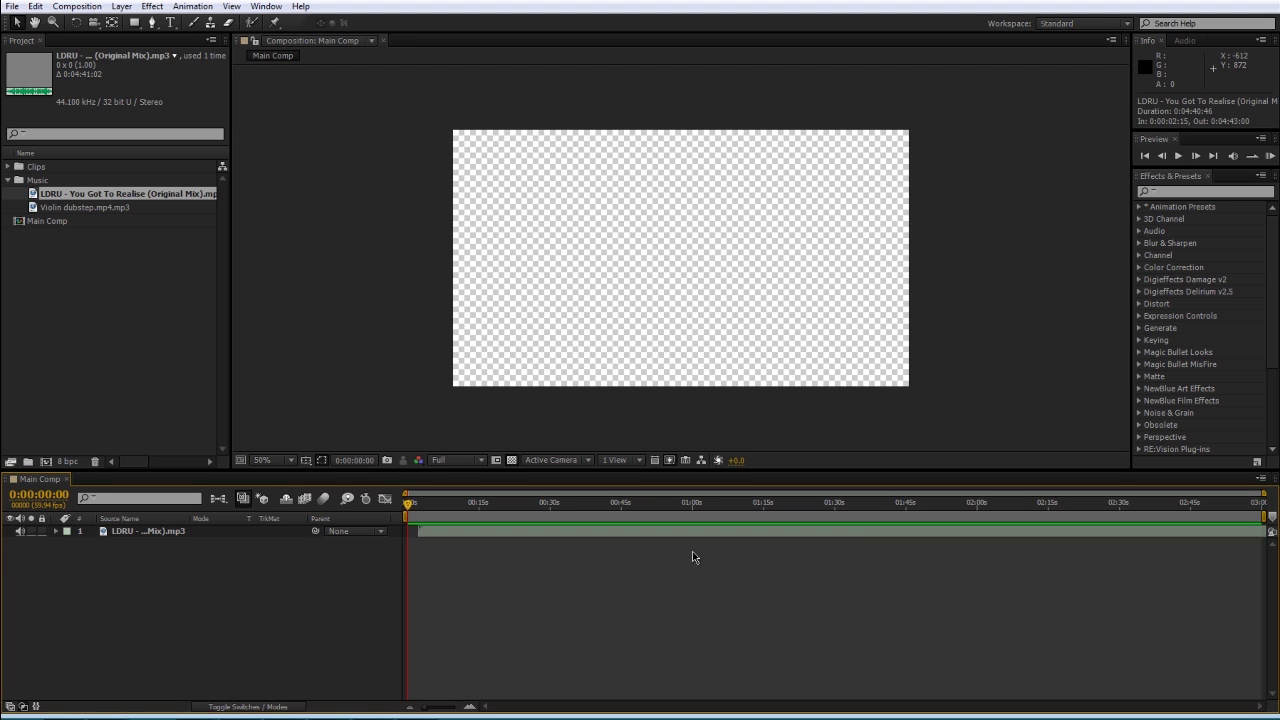
left_click(865, 532)
left_click_drag(857, 529, 636, 542)
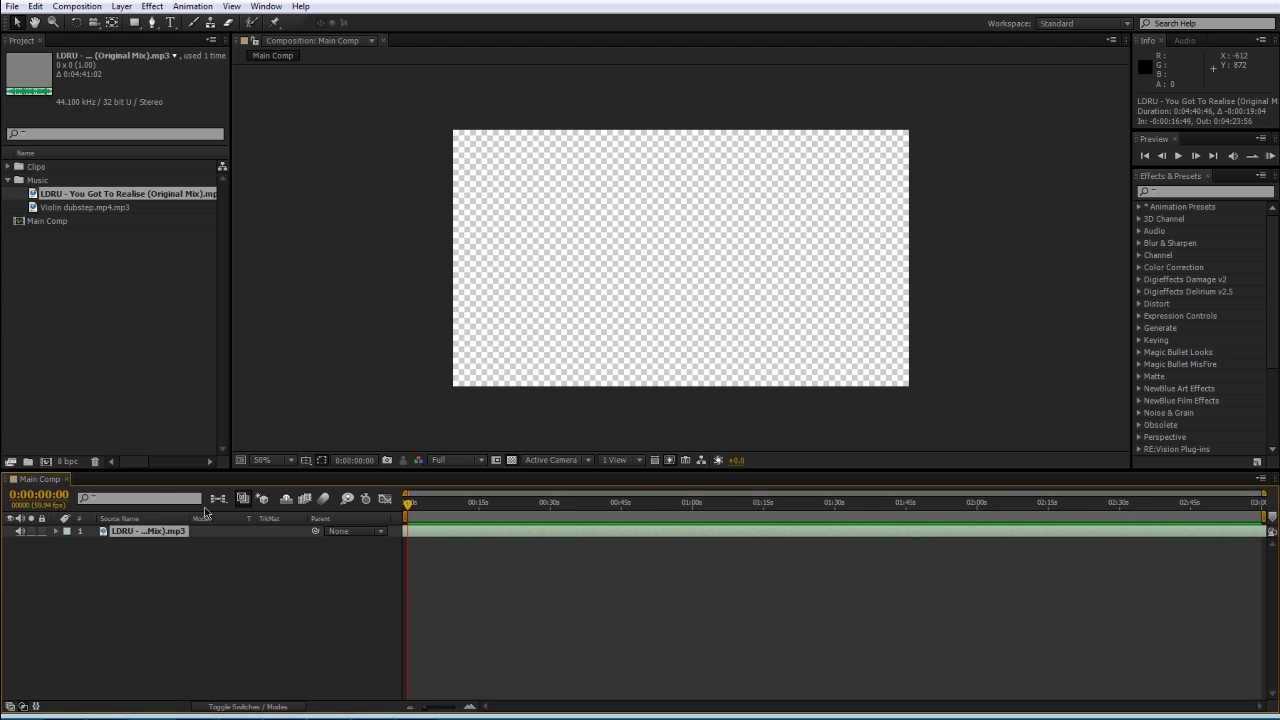
key("F2")
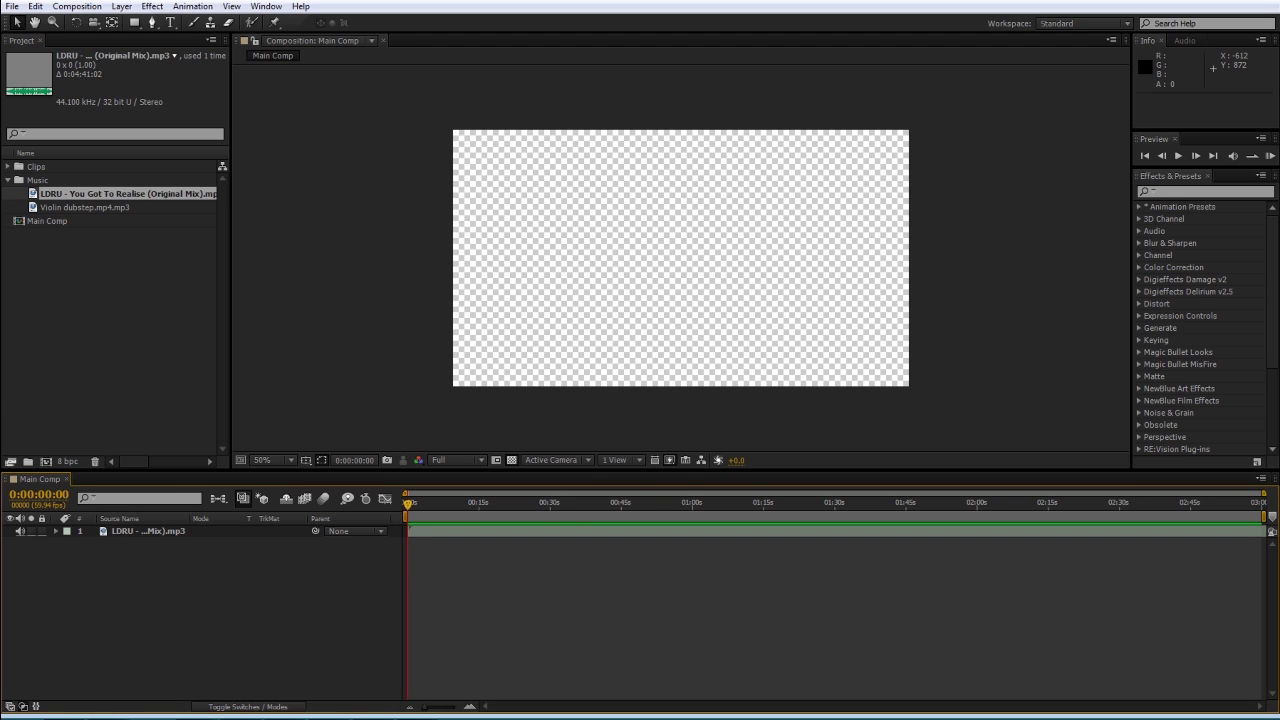
- Add DSR 5MAN RAID, QUADFEED PLAZA, QUADFEED SLUMS and 5MAN RAID again as layers under the song
left_click(8, 180)
left_click(8, 166)
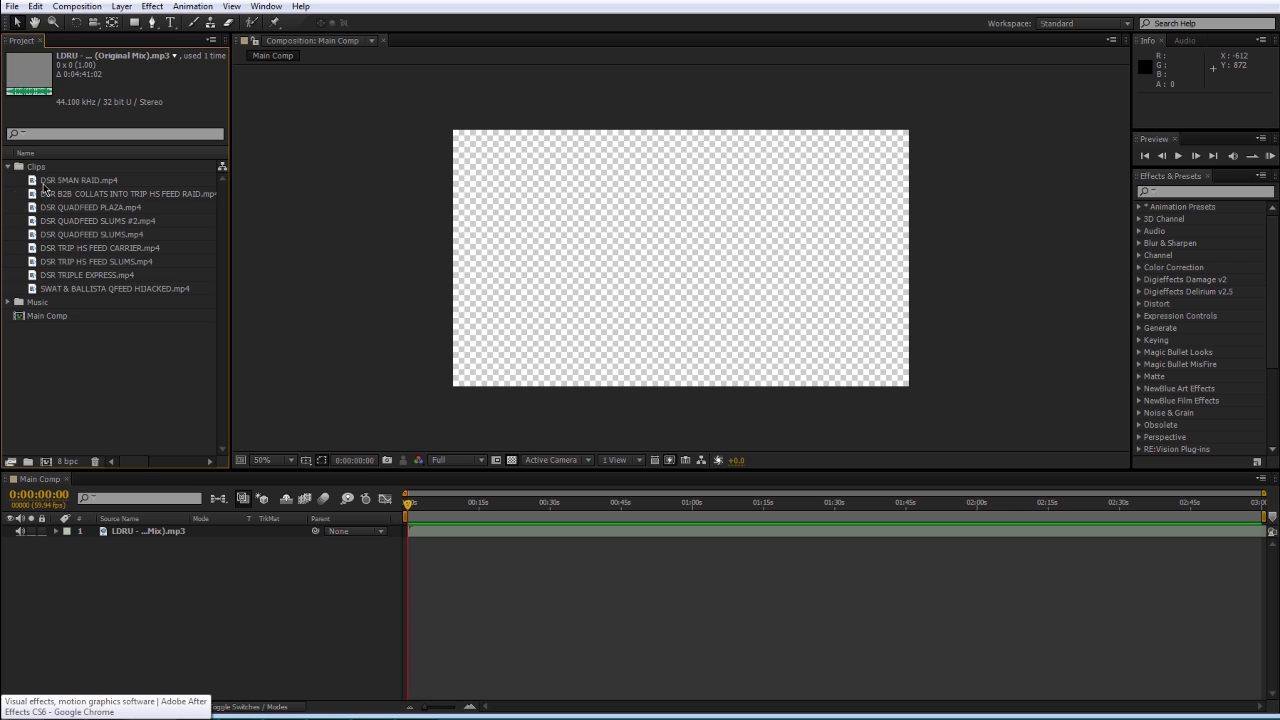
left_click_drag(45, 180, 153, 542)
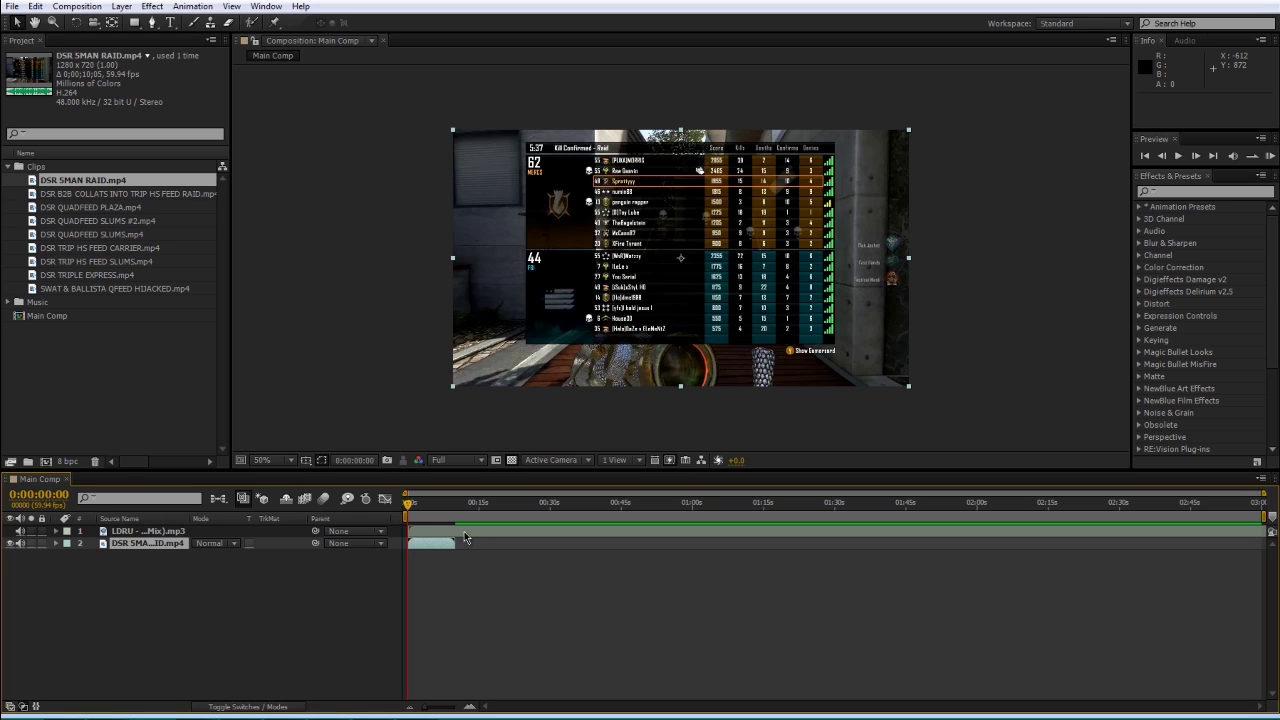
left_click(464, 532)
left_click(300, 580)
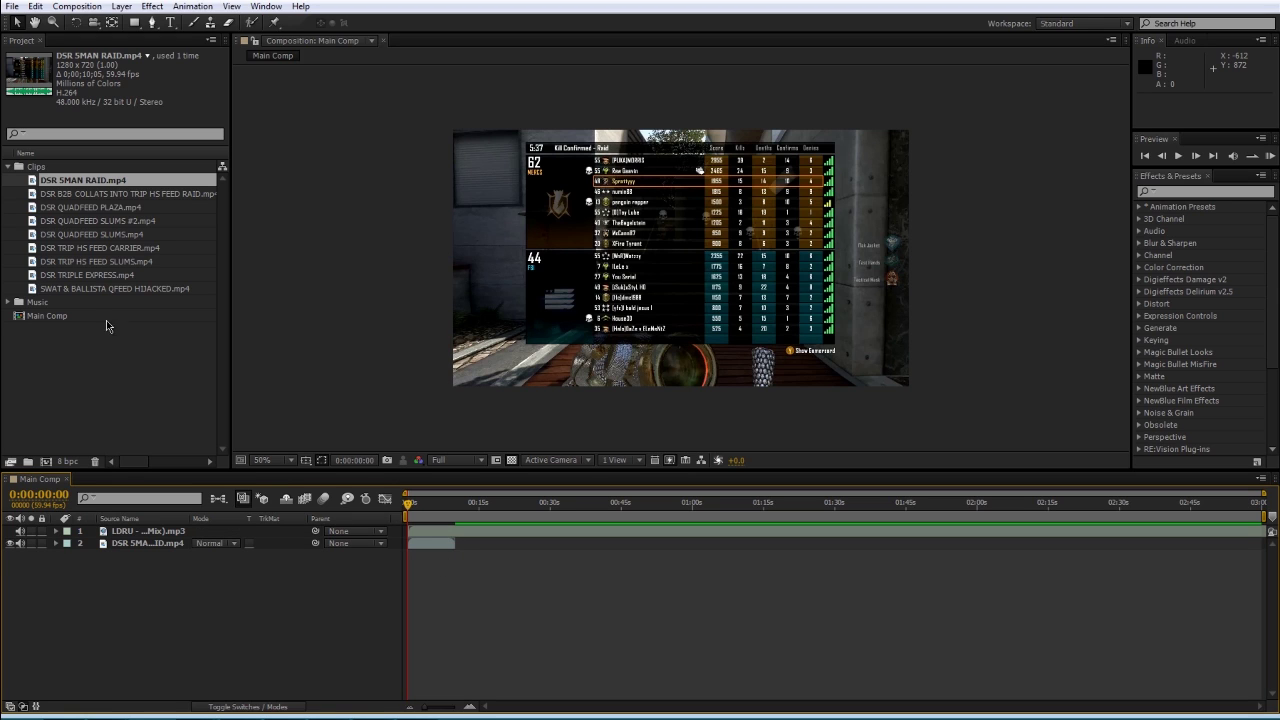
left_click_drag(66, 213, 258, 600)
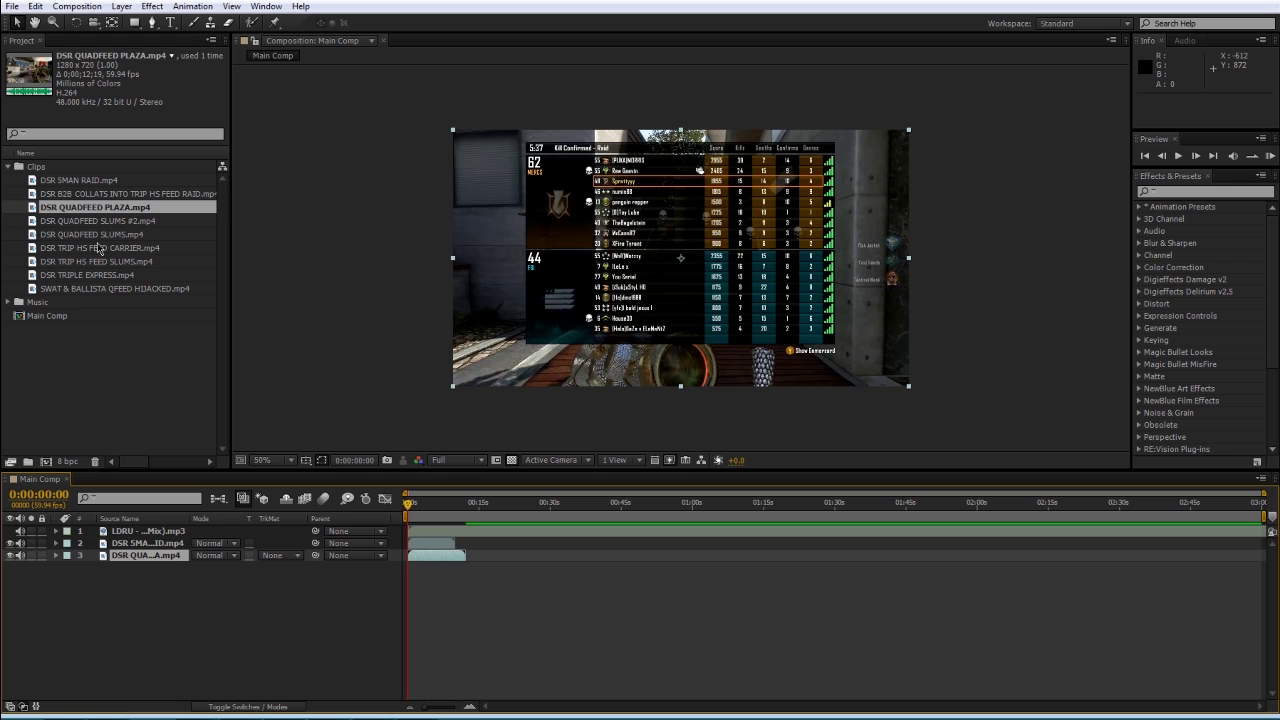
left_click_drag(98, 234, 258, 600)
left_click_drag(62, 180, 300, 622)
left_click(430, 543)
left_click(434, 556)
left_click(433, 568)
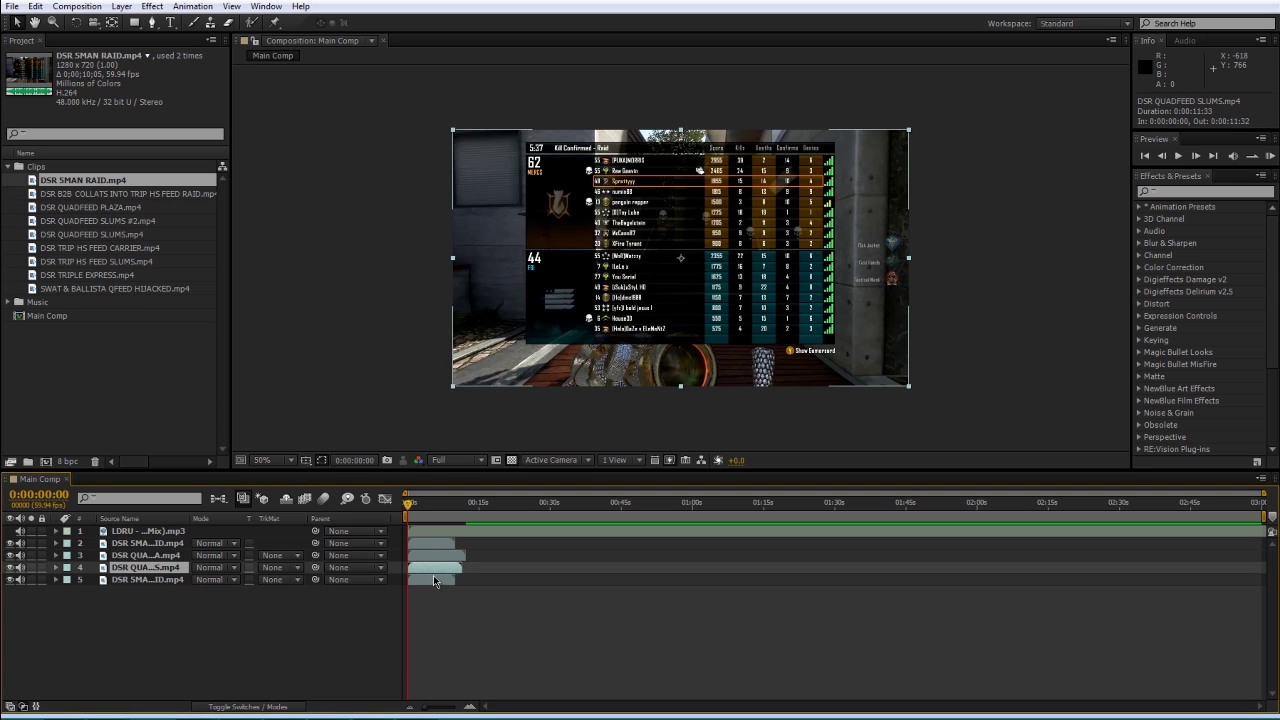
left_click(434, 577)
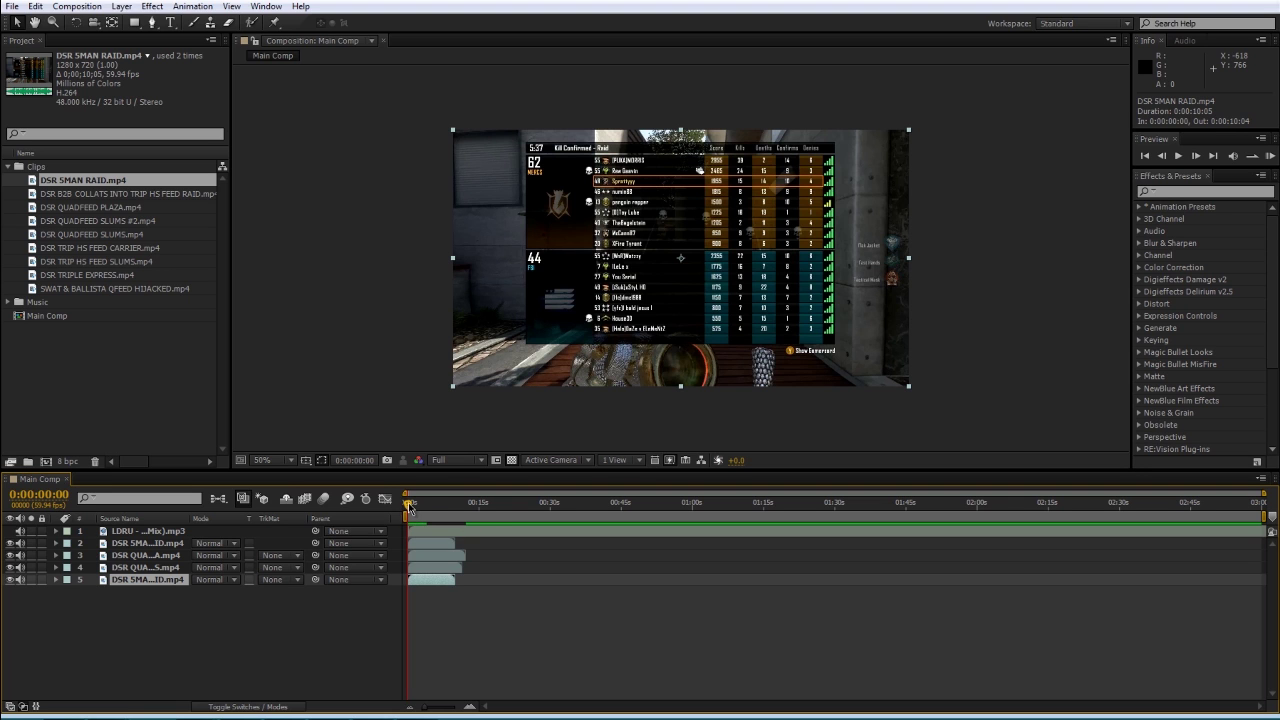
- Scrub the current time across the comp, settling at 0:00:02:15
left_click_drag(409, 507, 436, 508)
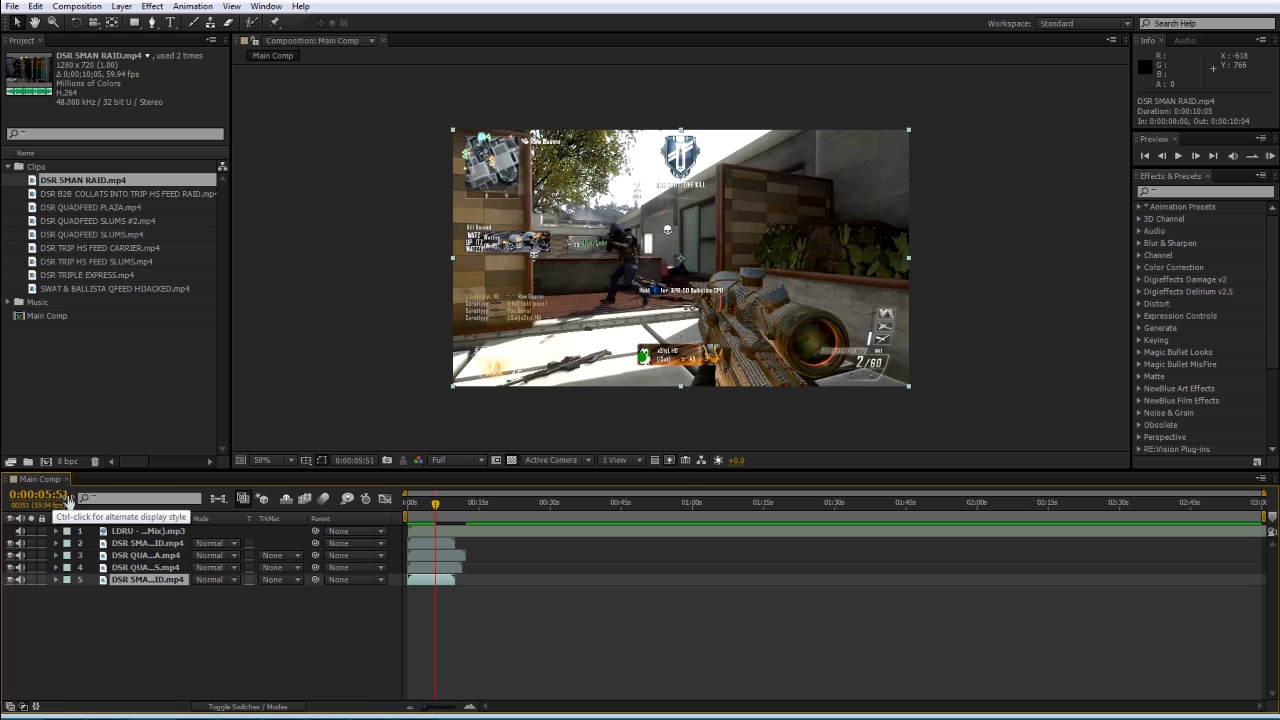
left_click(479, 503)
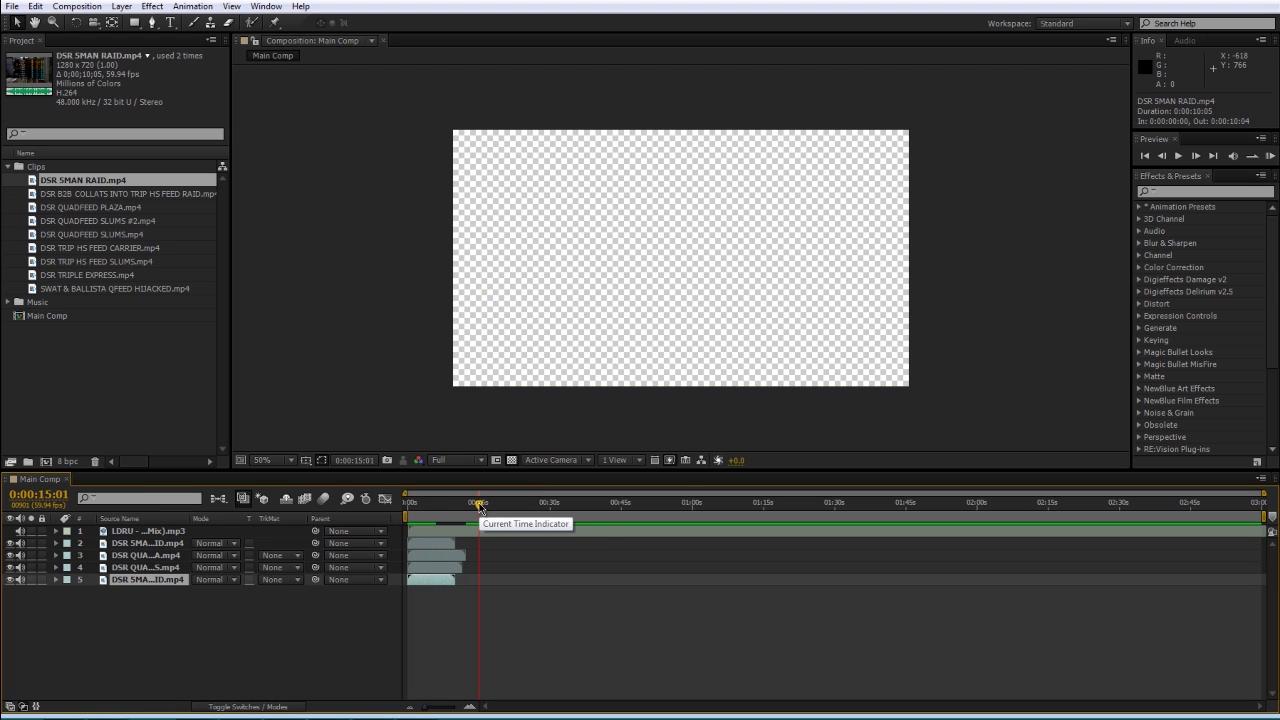
left_click(1194, 503)
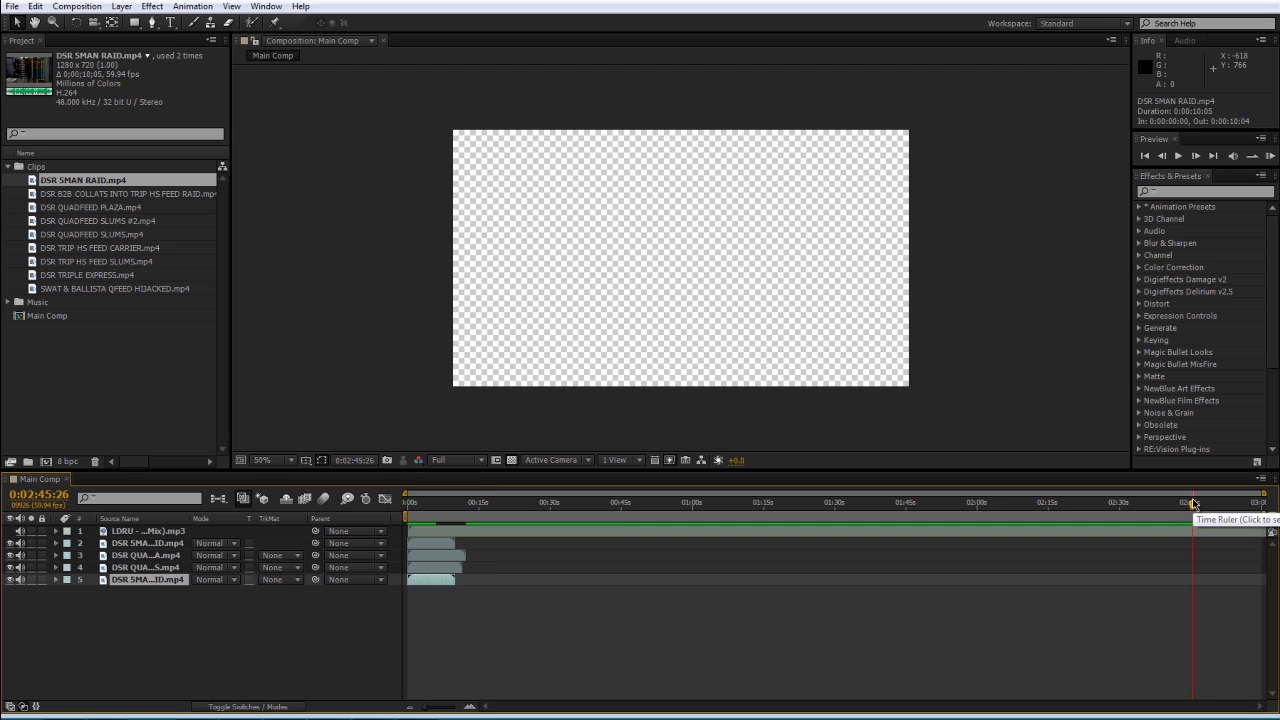
left_click(1075, 504)
left_click(789, 508)
left_click(624, 502)
left_click(475, 505)
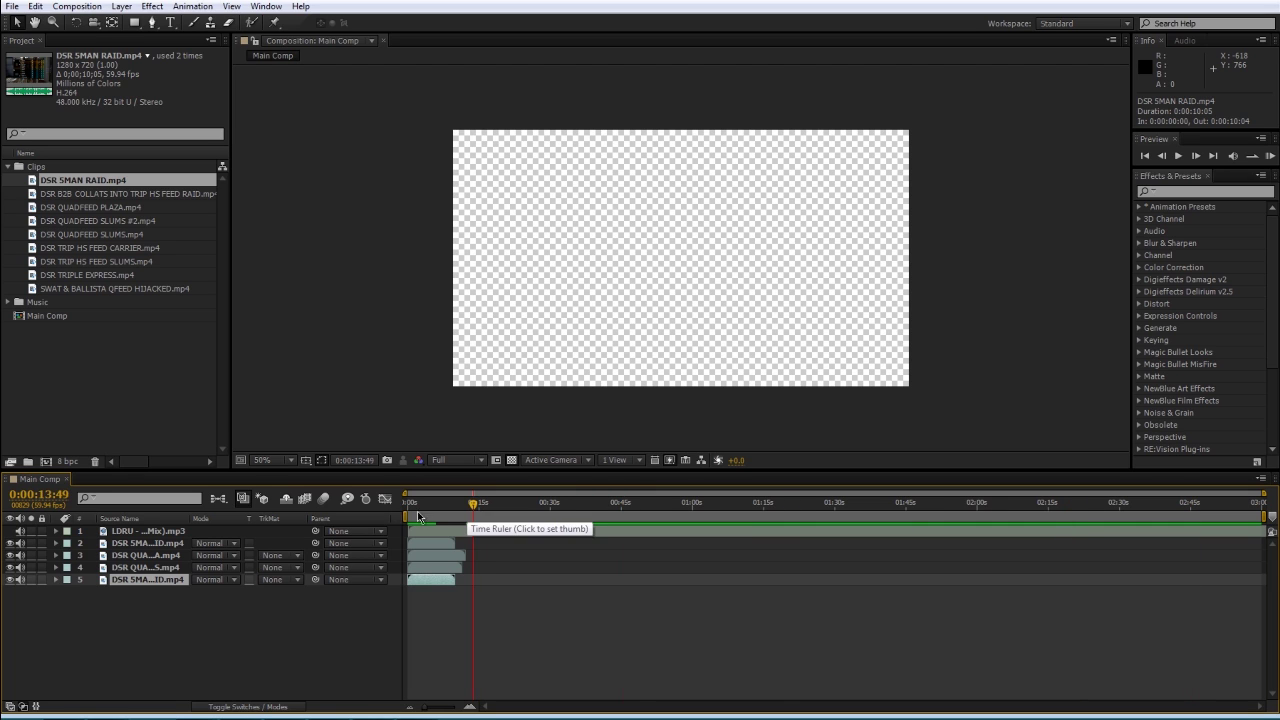
left_click(419, 512)
- Stagger the clip bars of layers 2–5 so 5MAN RAID, SLUMS and PLAZA start near 9, 20 and 39 s
left_click_drag(431, 543, 935, 543)
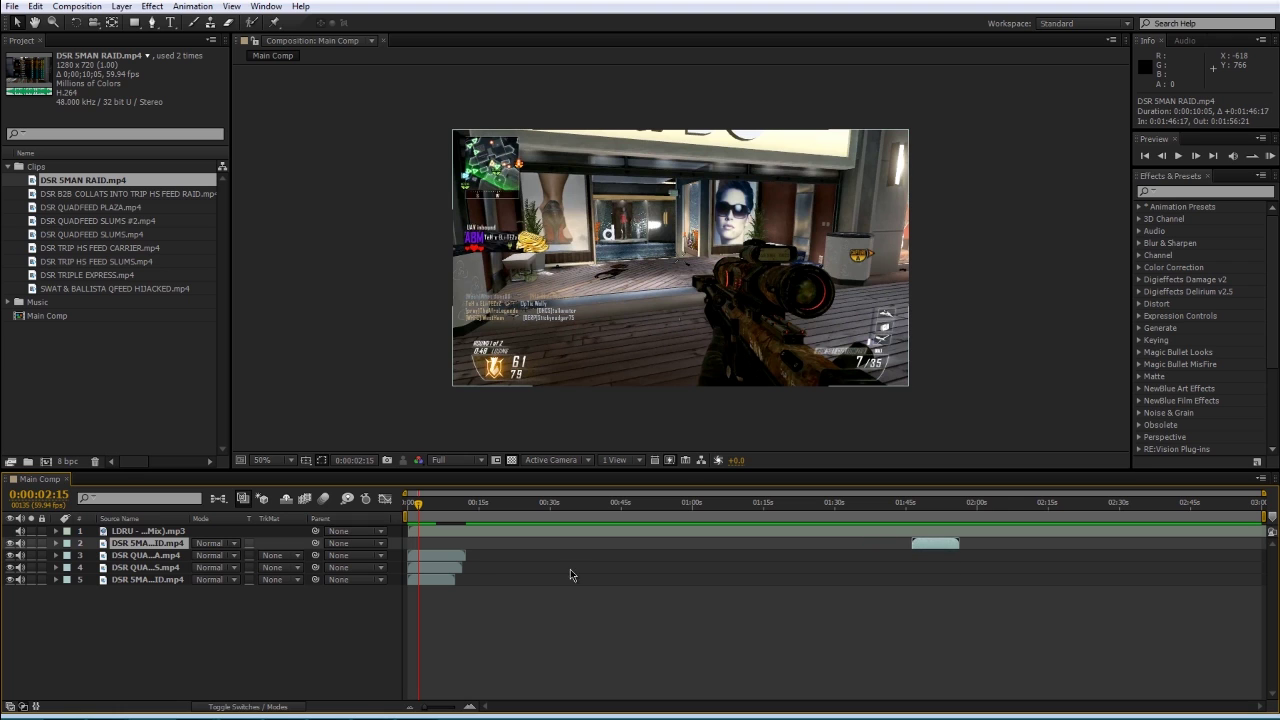
left_click_drag(450, 556, 635, 555)
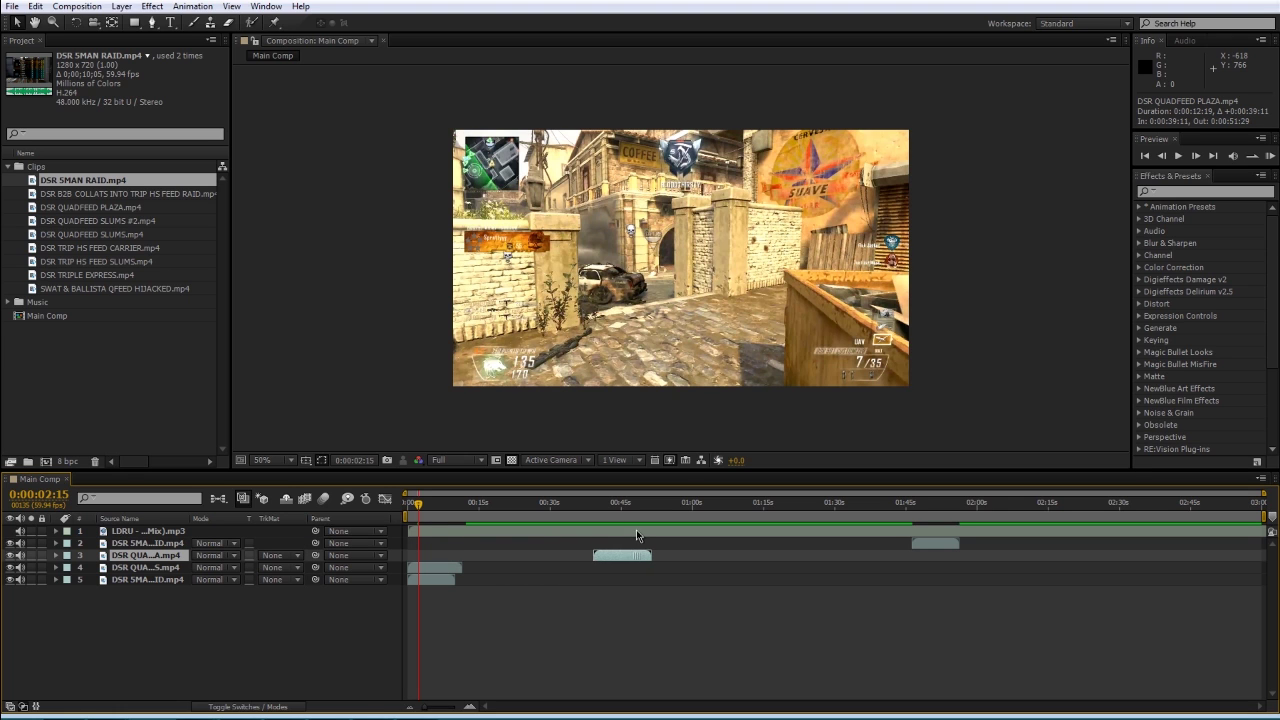
left_click_drag(450, 567, 478, 582)
key("Home")
left_click(350, 677)
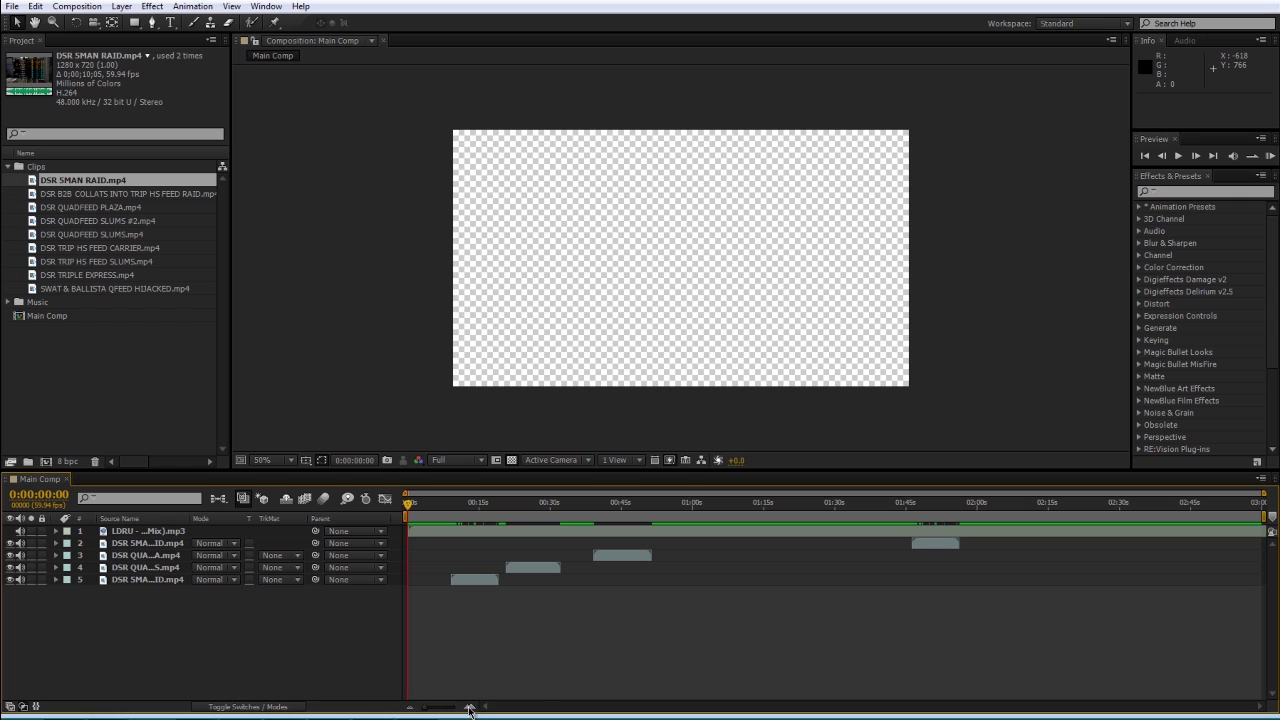
- Zoom the timeline in to about 22 seconds, then back out to full length at 0:00
left_click(470, 707)
left_click(470, 707)
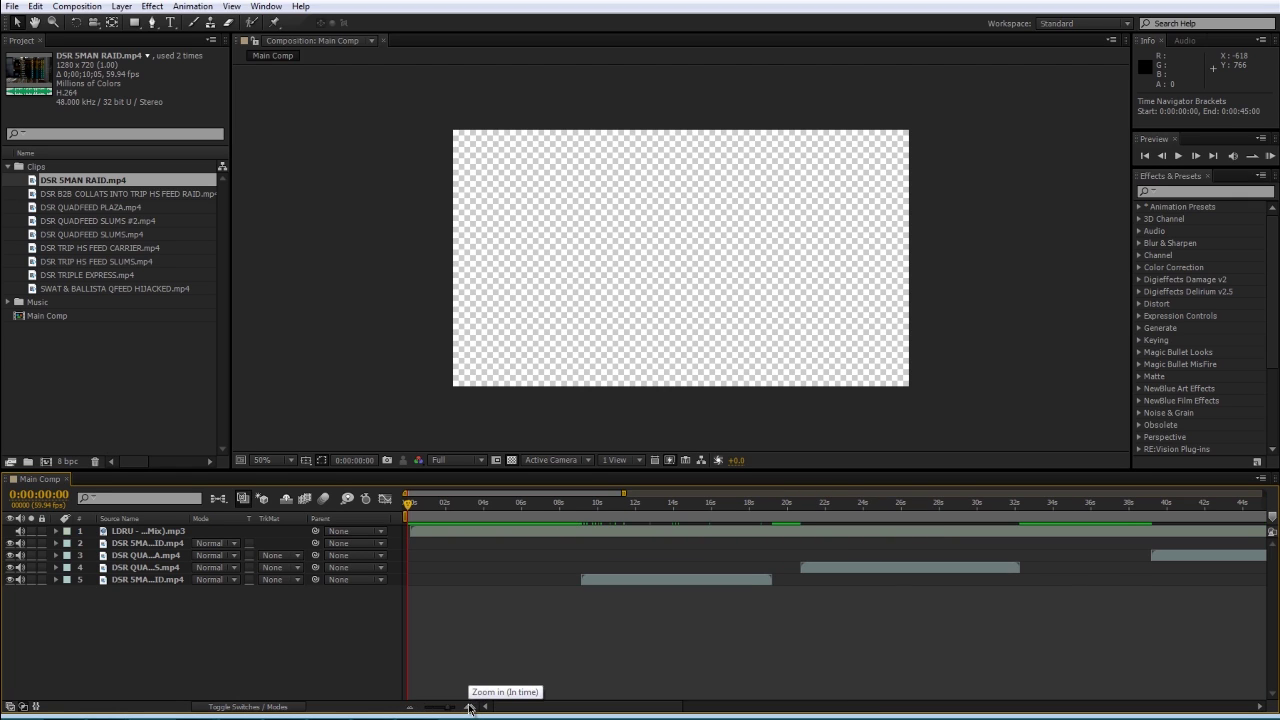
left_click(470, 707)
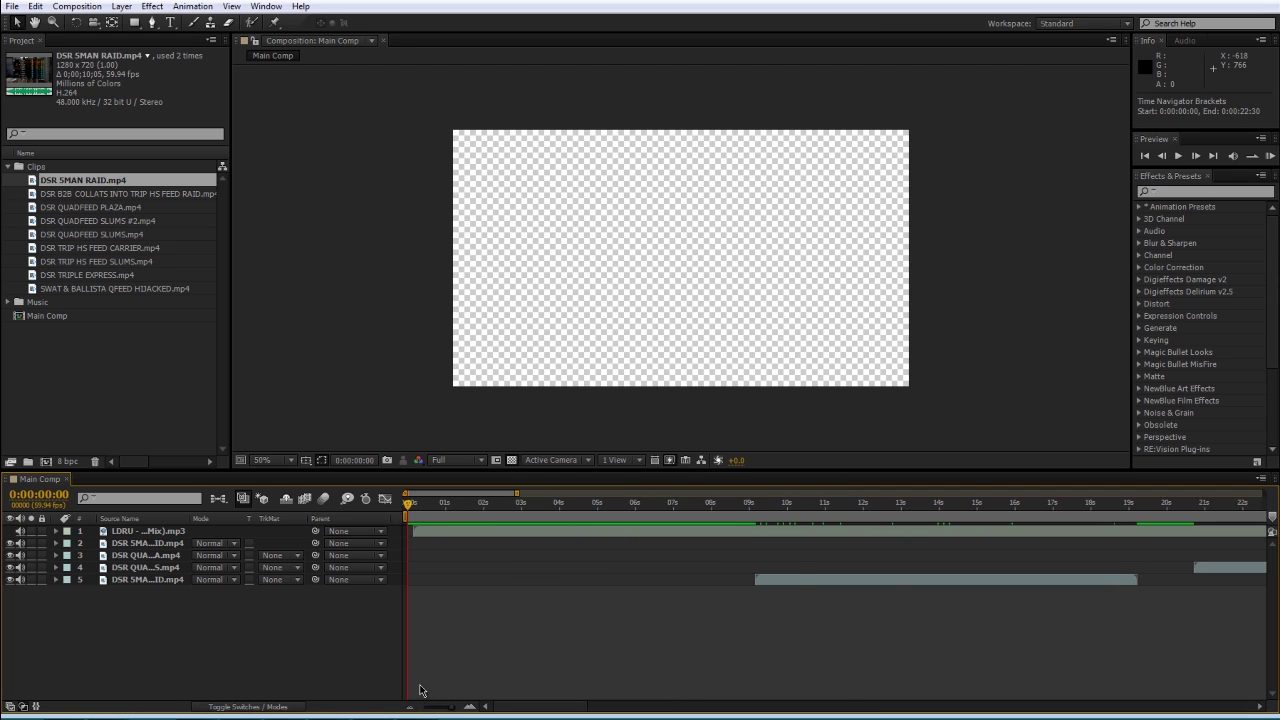
key("minus")
key("minus")
left_click(597, 505)
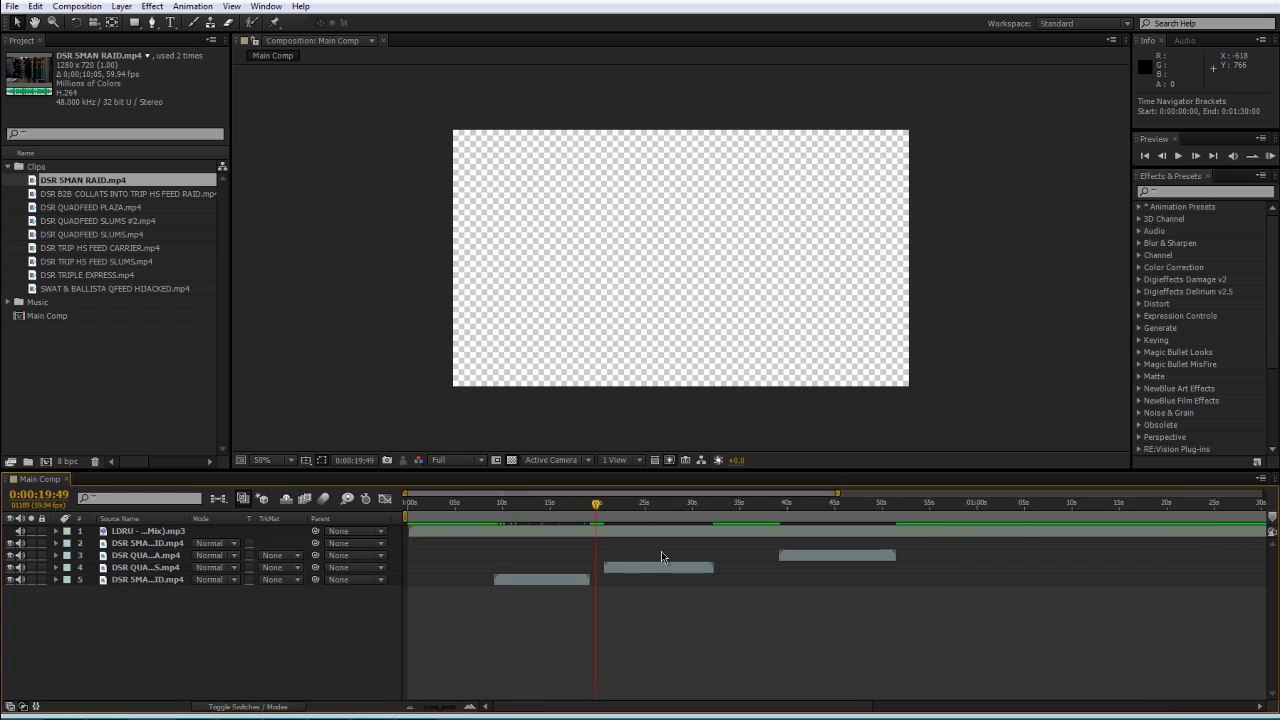
key("minus")
key("Home")
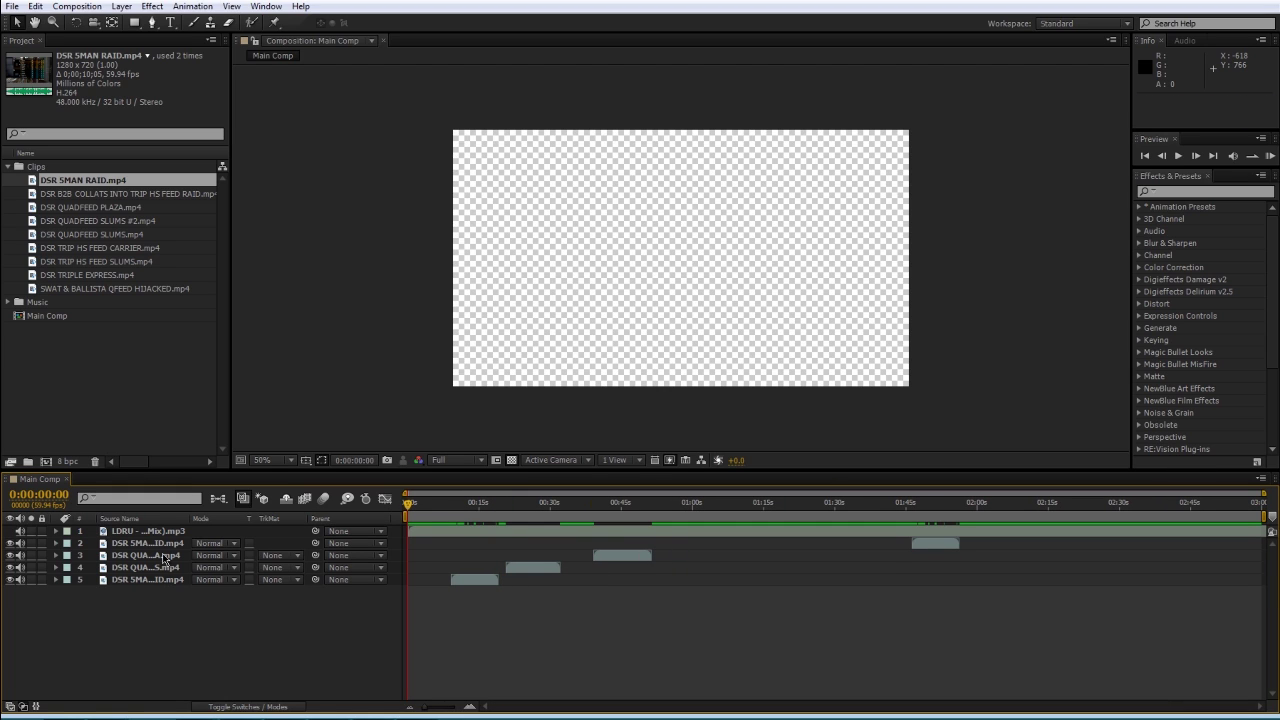
- Move the music layer below the clips and start DSR 5MAN RAID at 0:00
left_click_drag(134, 531, 153, 597)
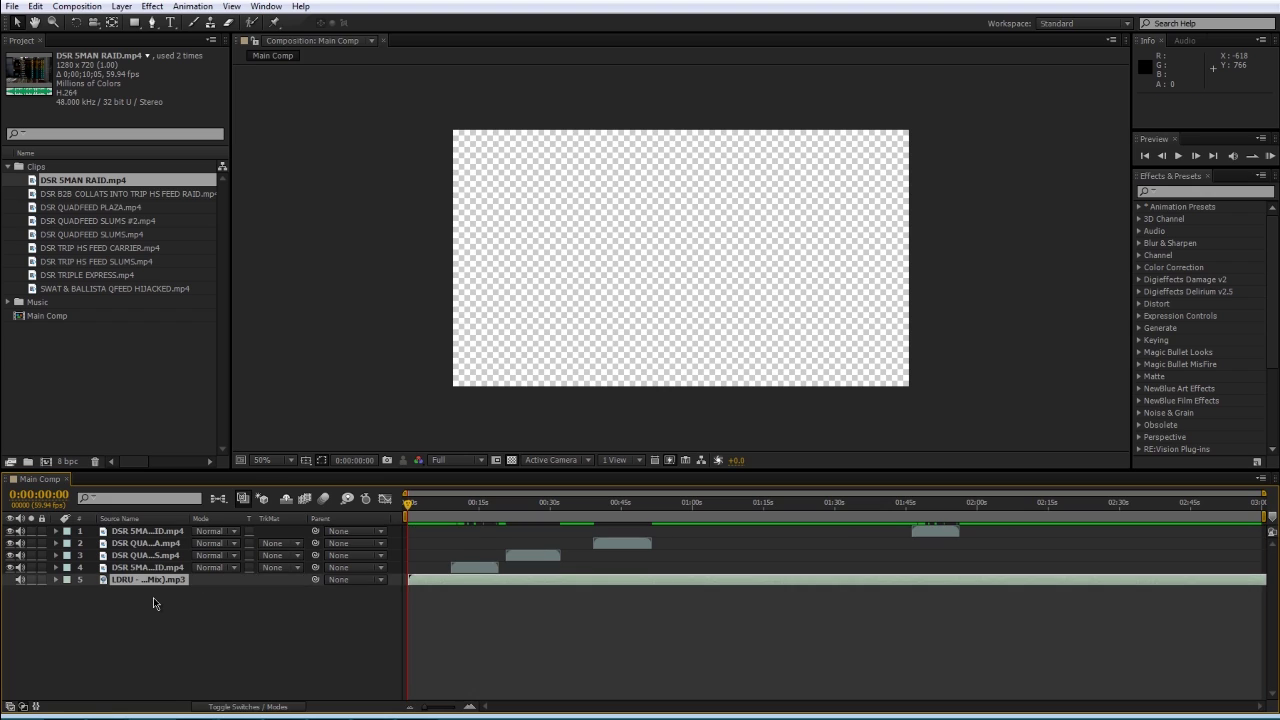
left_click_drag(467, 572, 425, 567)
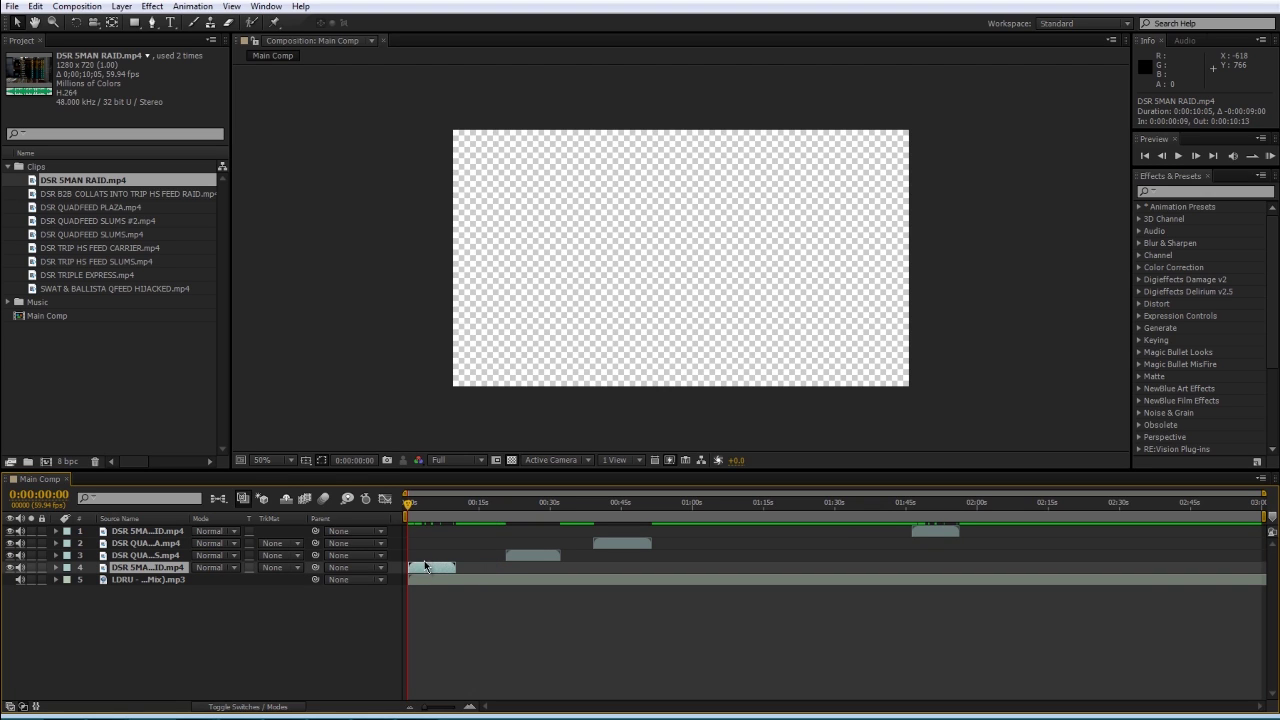
scroll(425, 567, "up", 8, "alt")
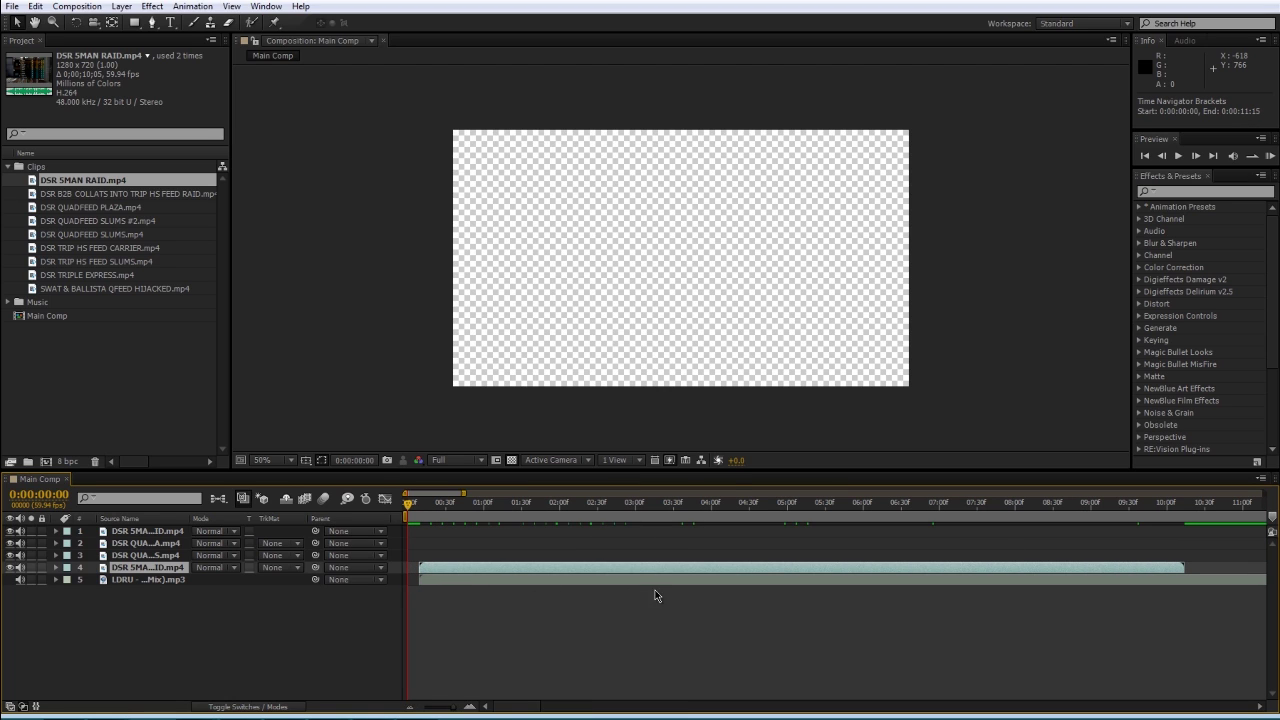
left_click(385, 638)
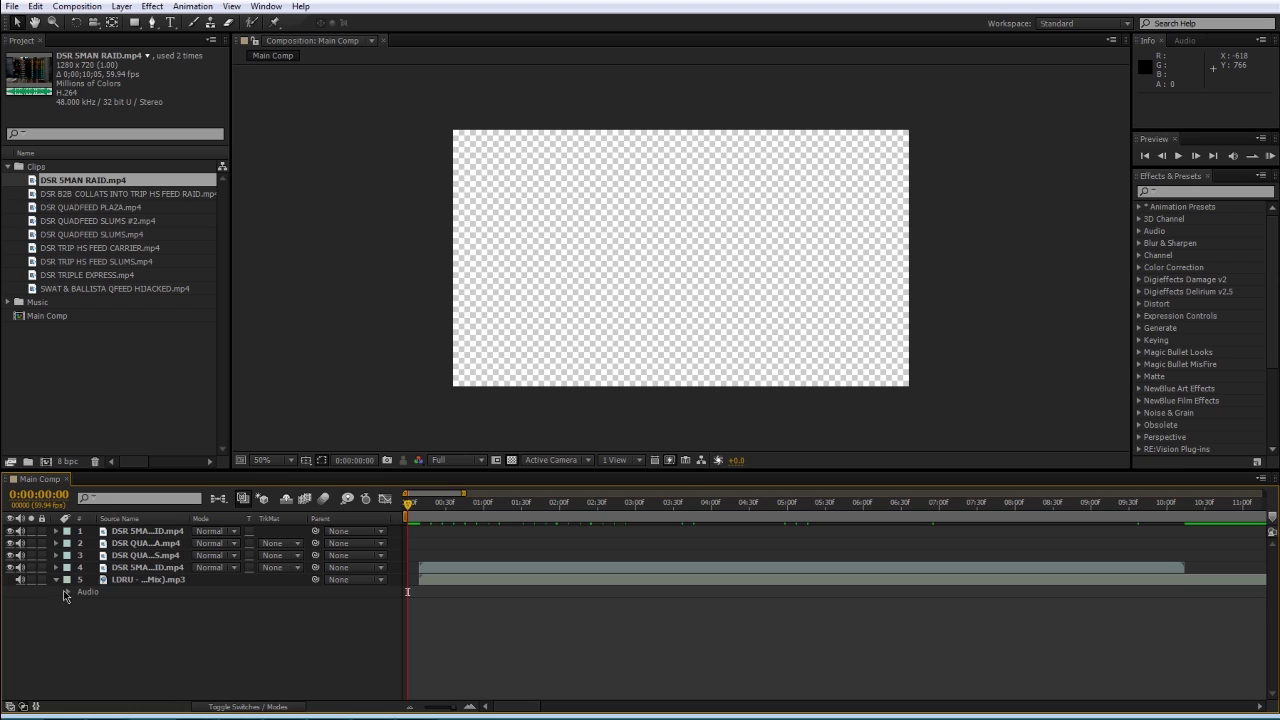
- Show the song's audio waveform and slide the music bar earlier in time
left_click(68, 593)
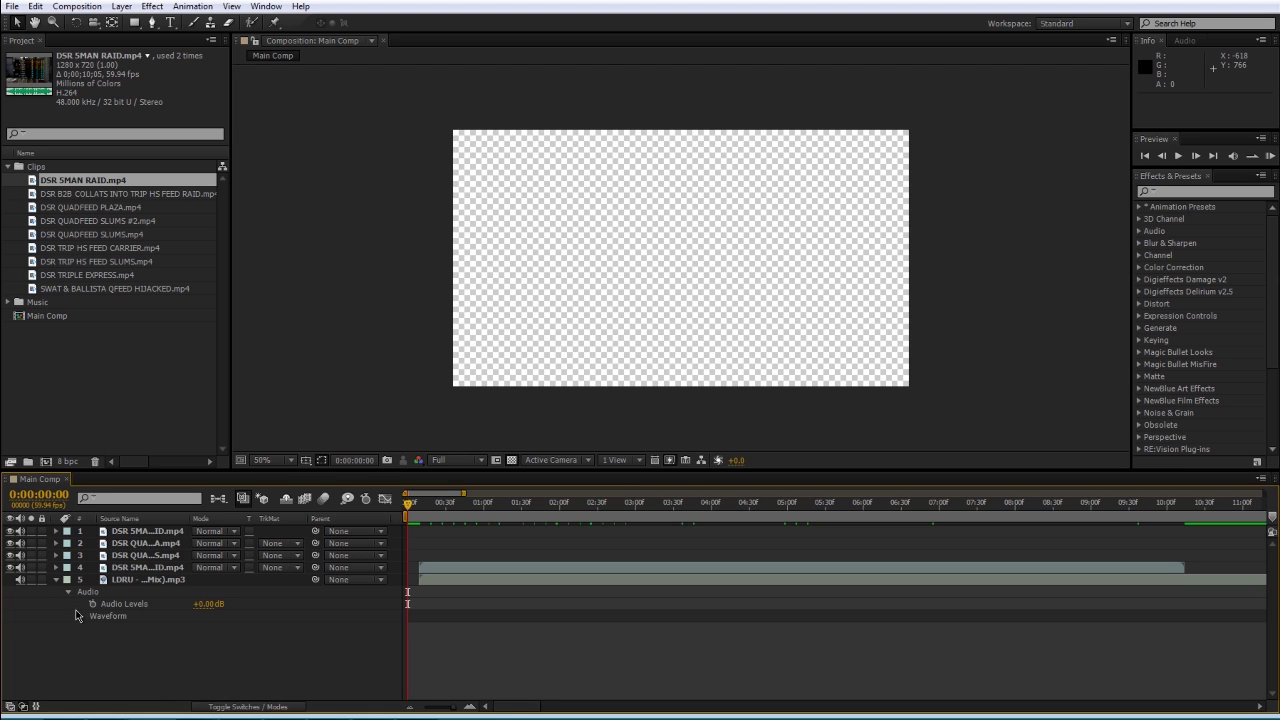
left_click(80, 617)
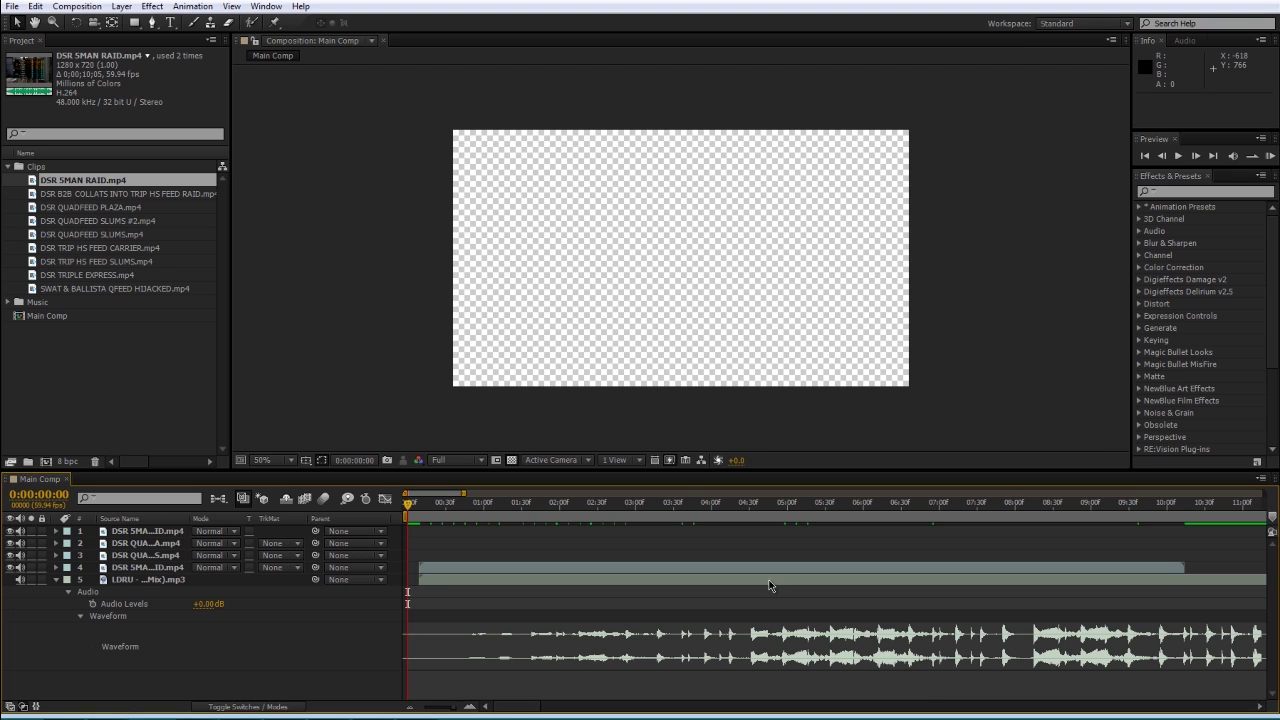
left_click_drag(770, 585, 411, 586)
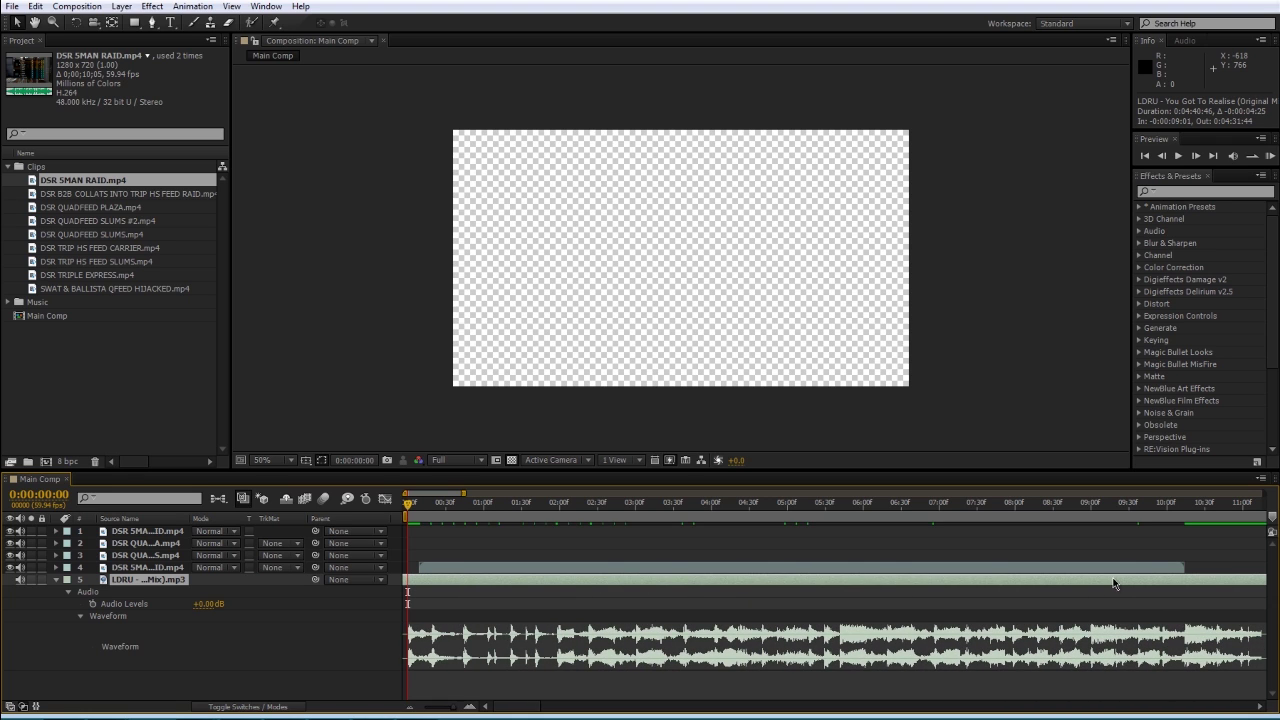
left_click_drag(1115, 584, 477, 586)
left_click_drag(1086, 583, 268, 590)
left_click_drag(1011, 586, 480, 580)
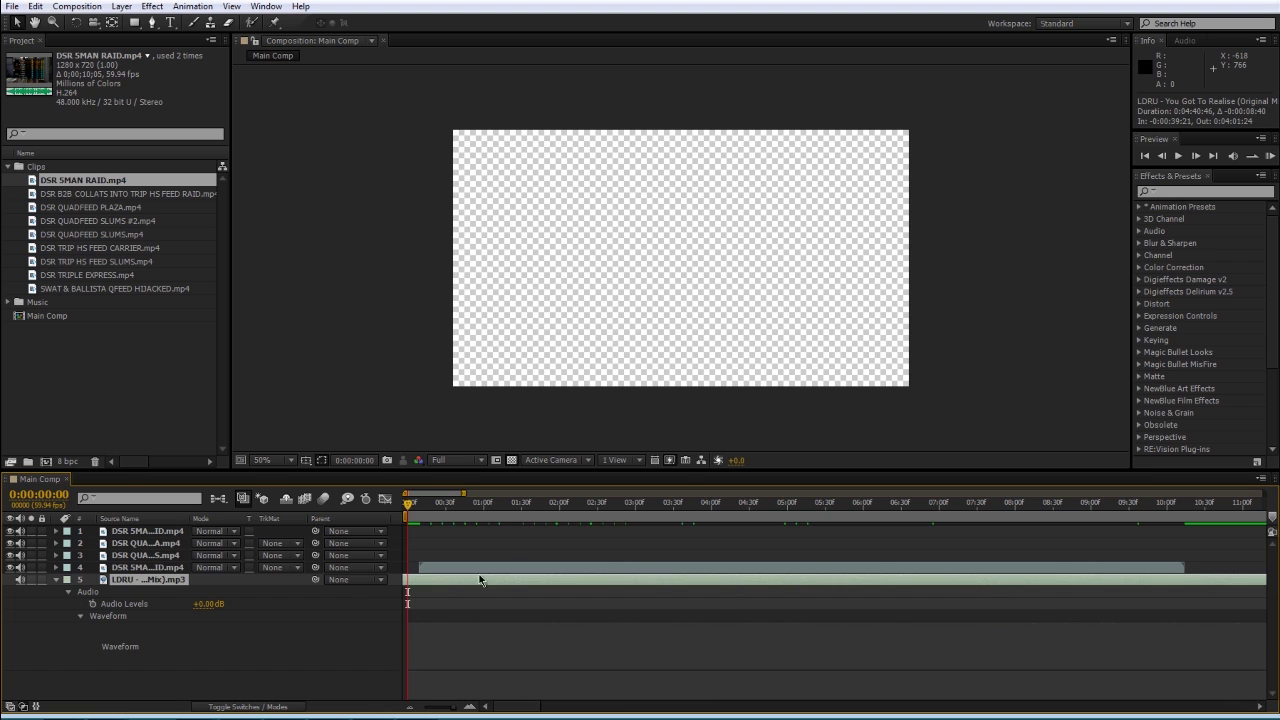
left_click_drag(969, 578, 539, 568)
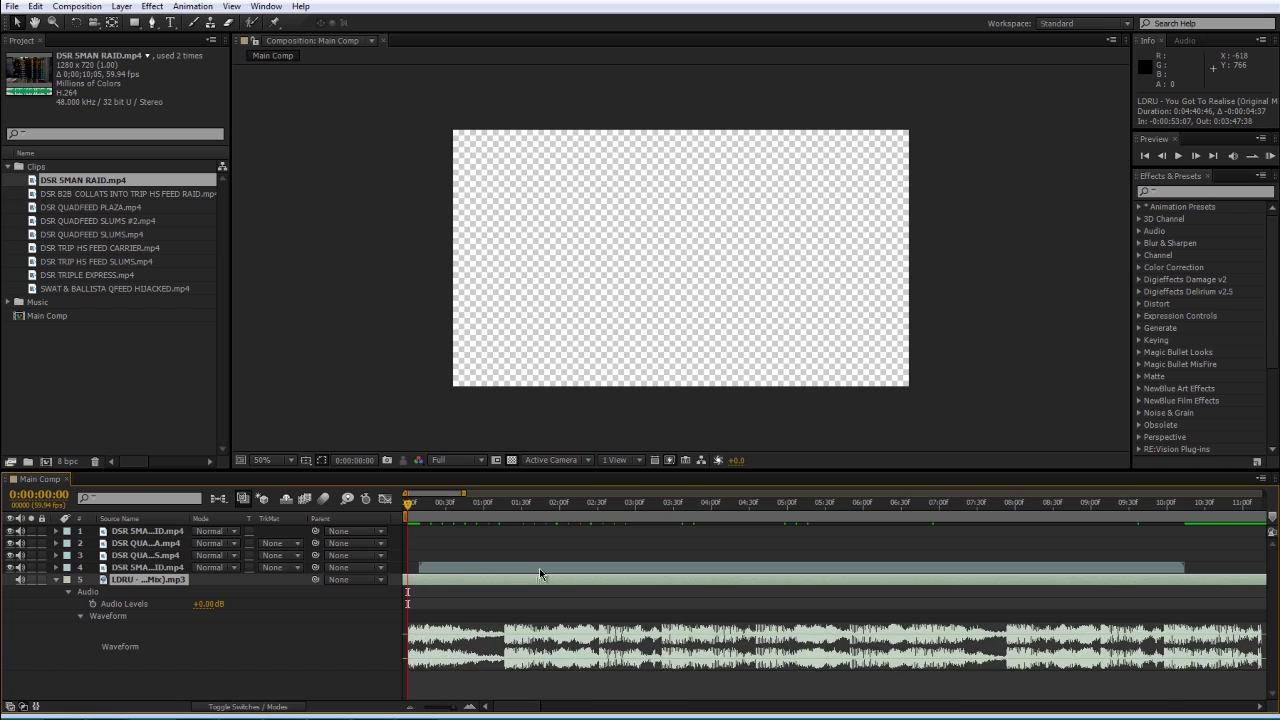
- Reveal layer 4's Transform properties and move the current time to 0:00:00:46
left_click(468, 566)
left_click(57, 567)
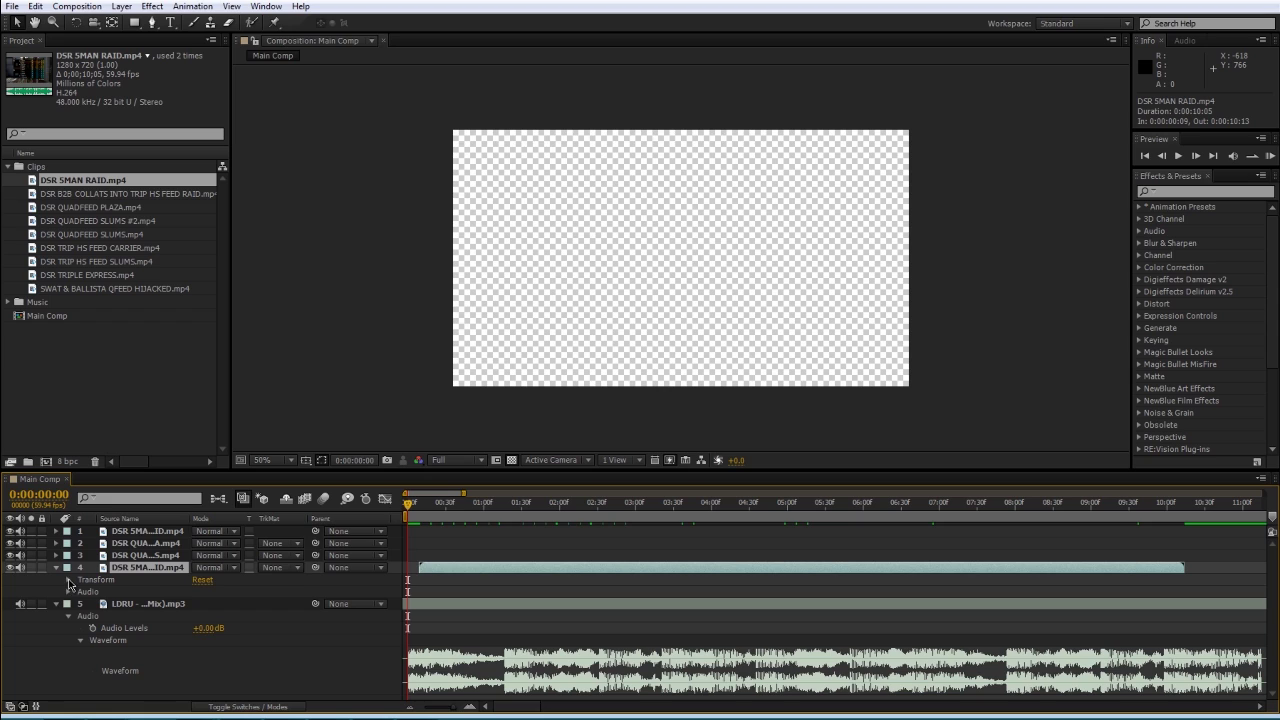
left_click(69, 592)
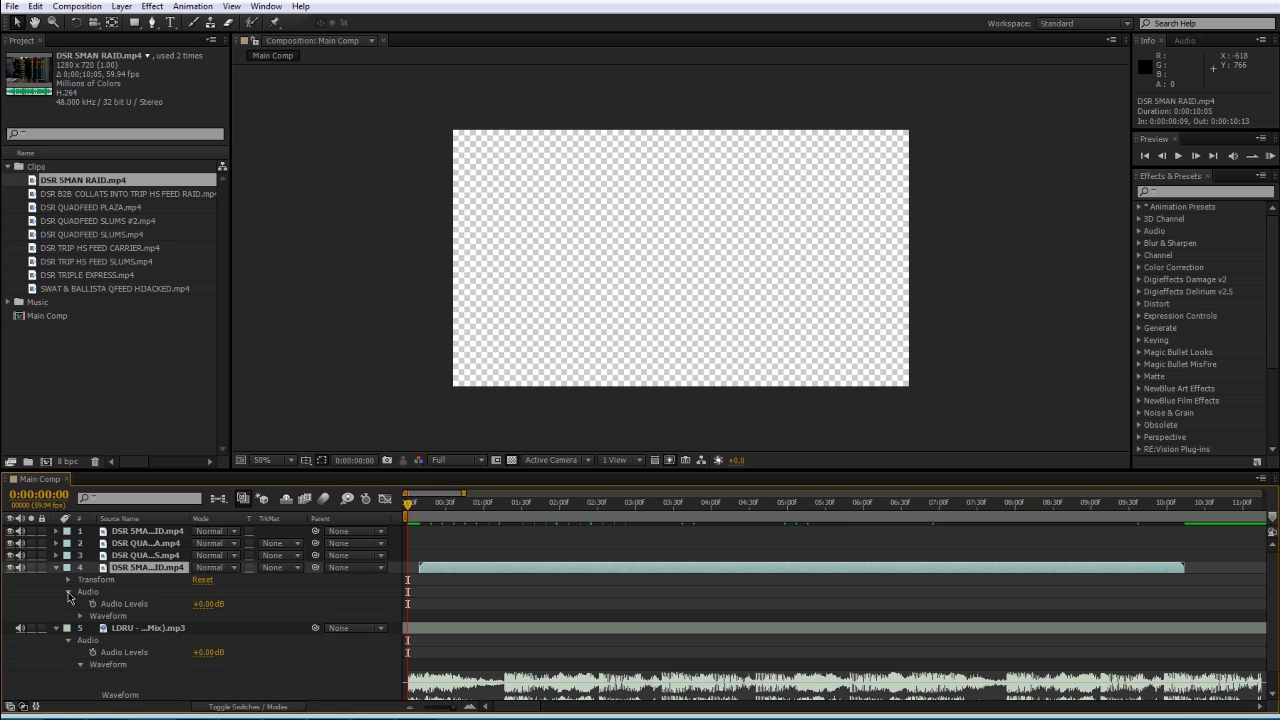
left_click(69, 592)
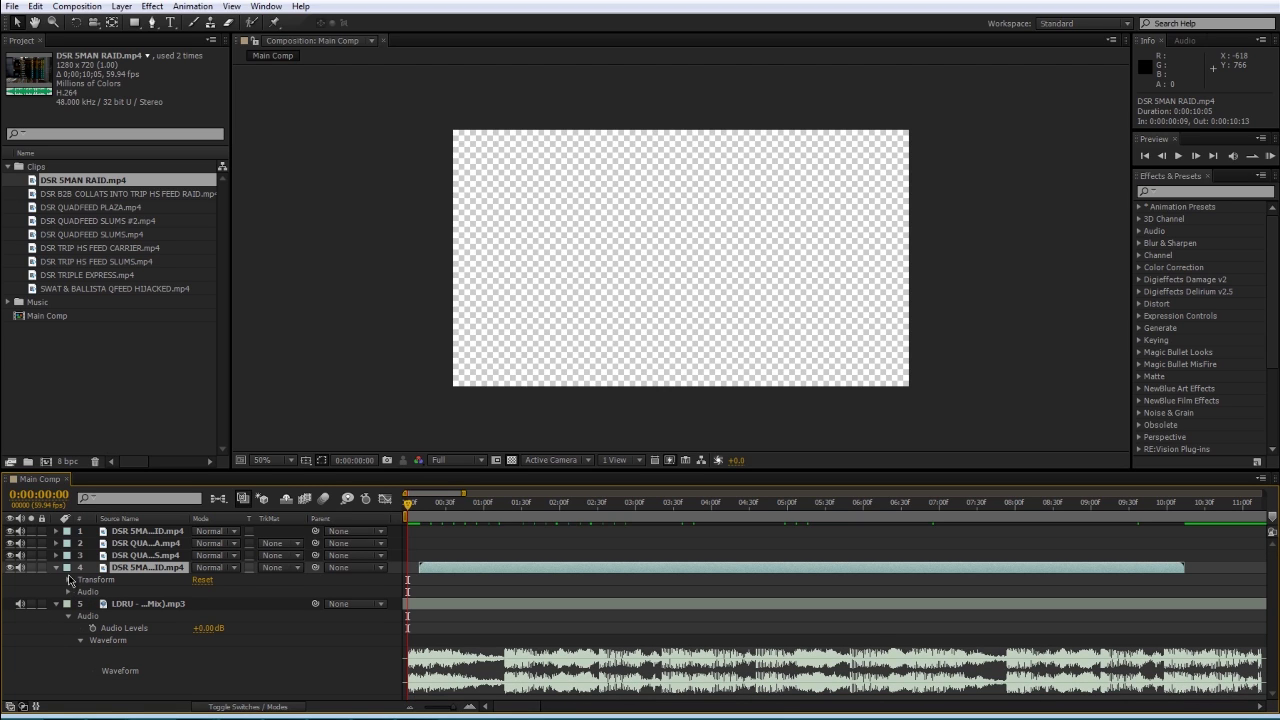
left_click(69, 580)
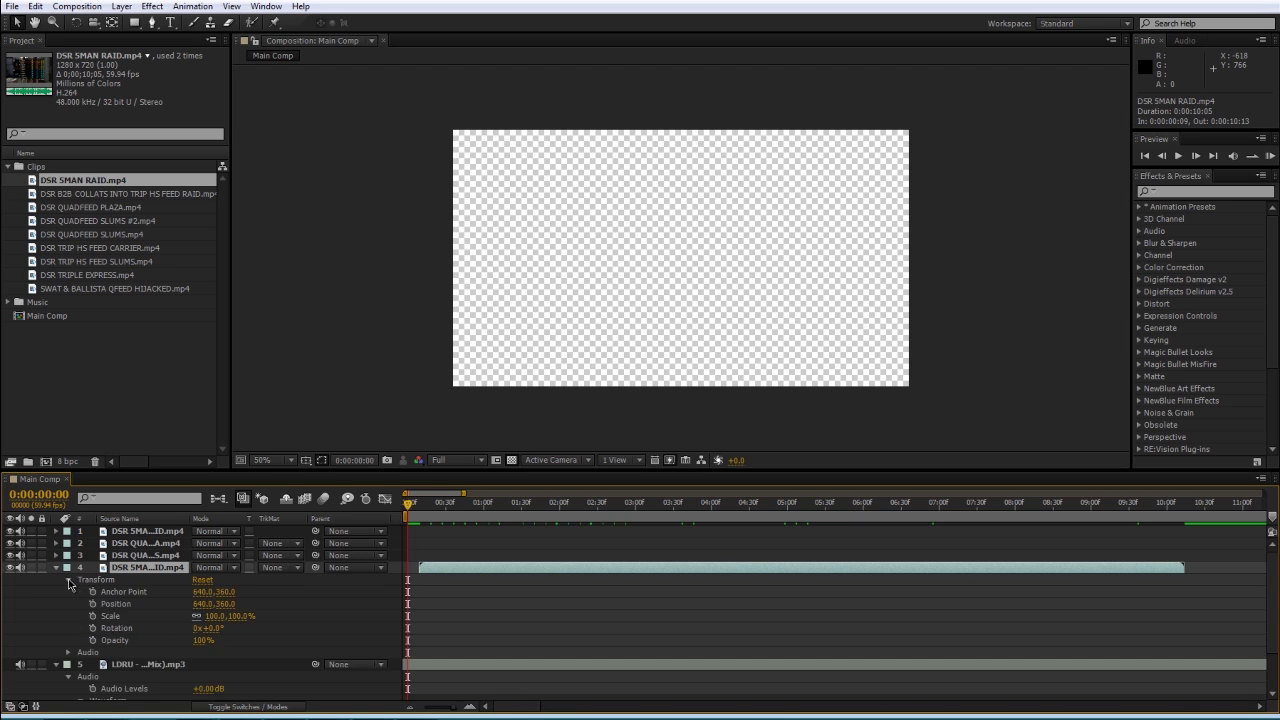
left_click(422, 510)
key("space")
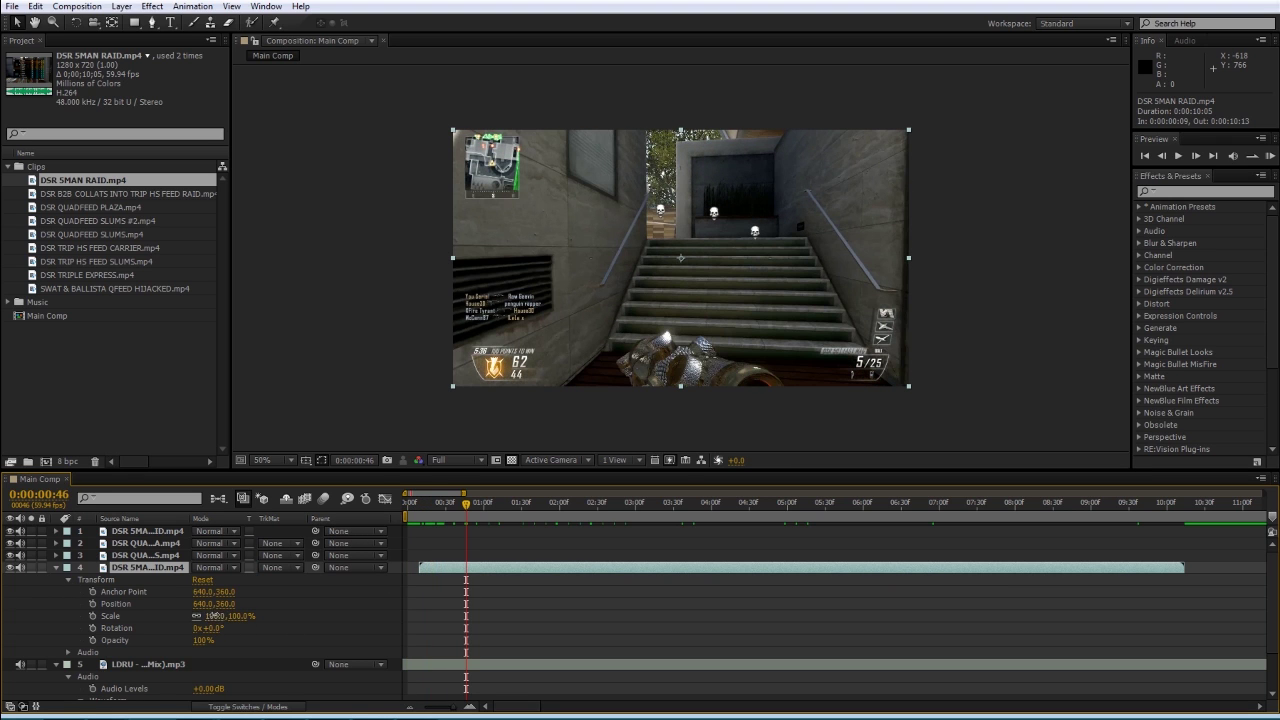
- Test and undo scale, rotation and position changes, then set Scale to 202%
mouse_move(211, 616)
left_mouse_down()
mouse_move(245, 616)
mouse_move(195, 616)
mouse_move(222, 604)
left_mouse_up()
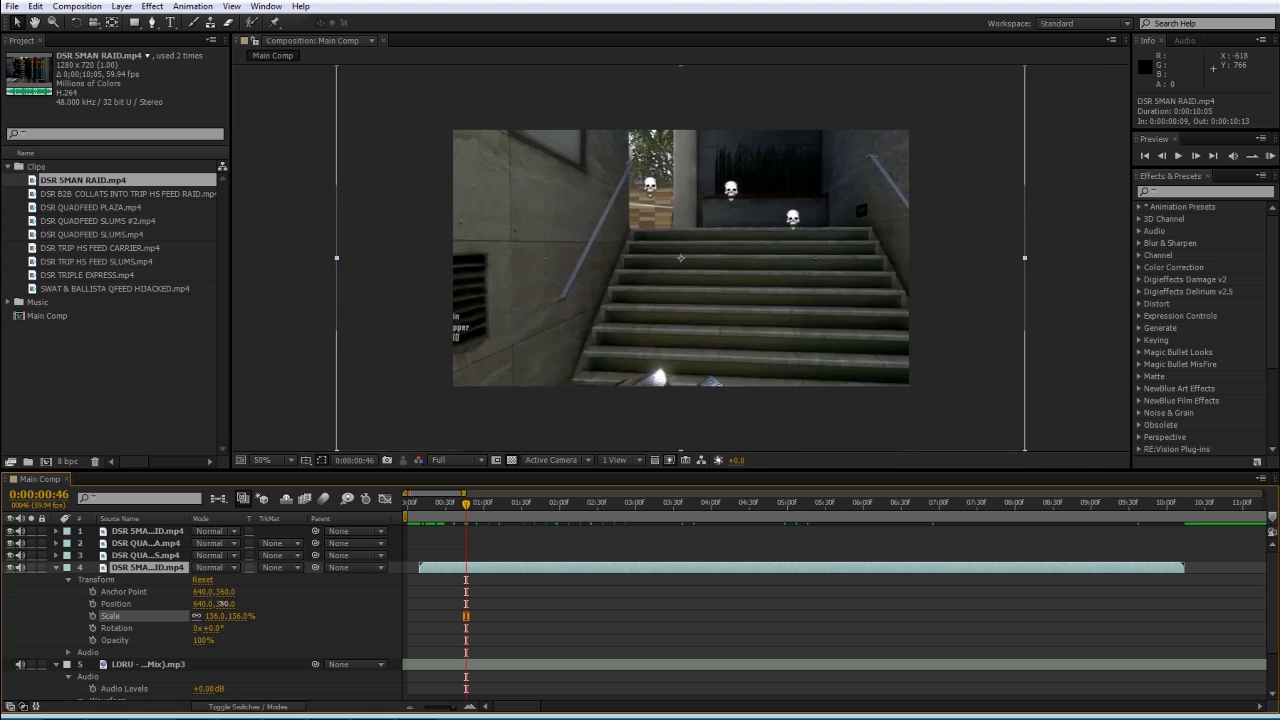
key("ctrl+z")
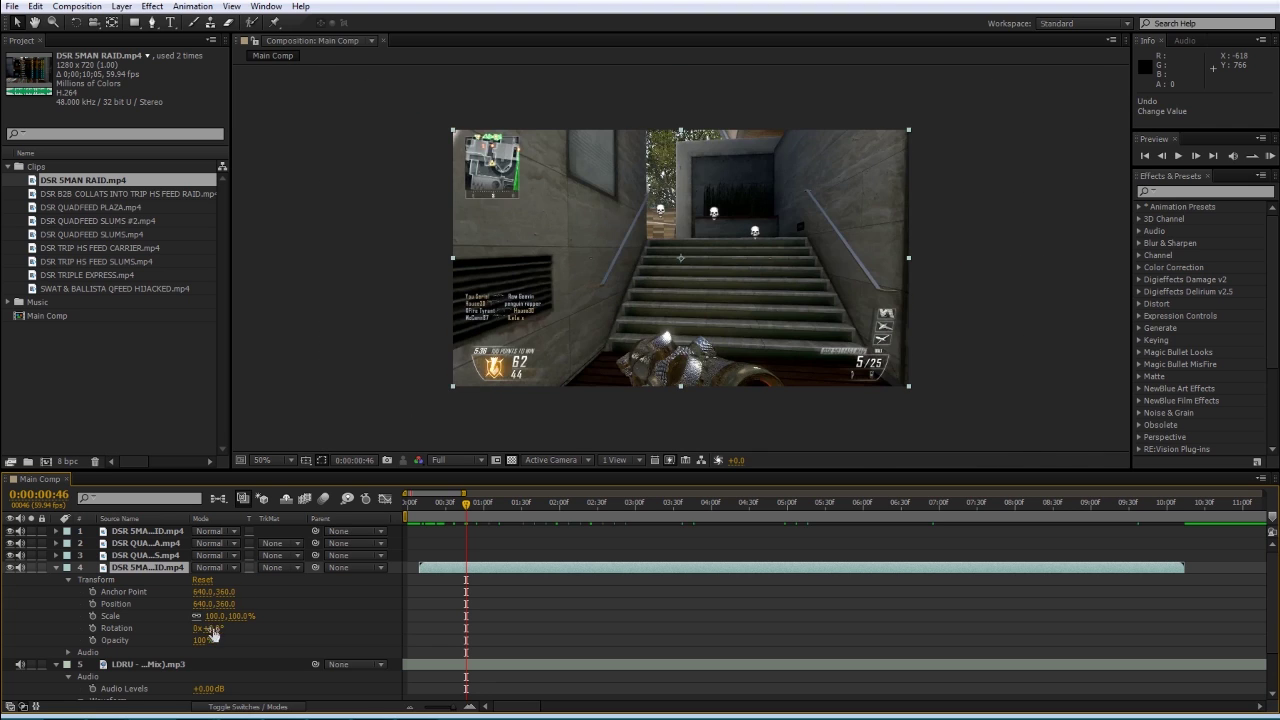
left_click_drag(211, 632, 240, 632)
key("ctrl+z")
left_click_drag(200, 604, 314, 609)
key("ctrl+z")
key("ctrl+z")
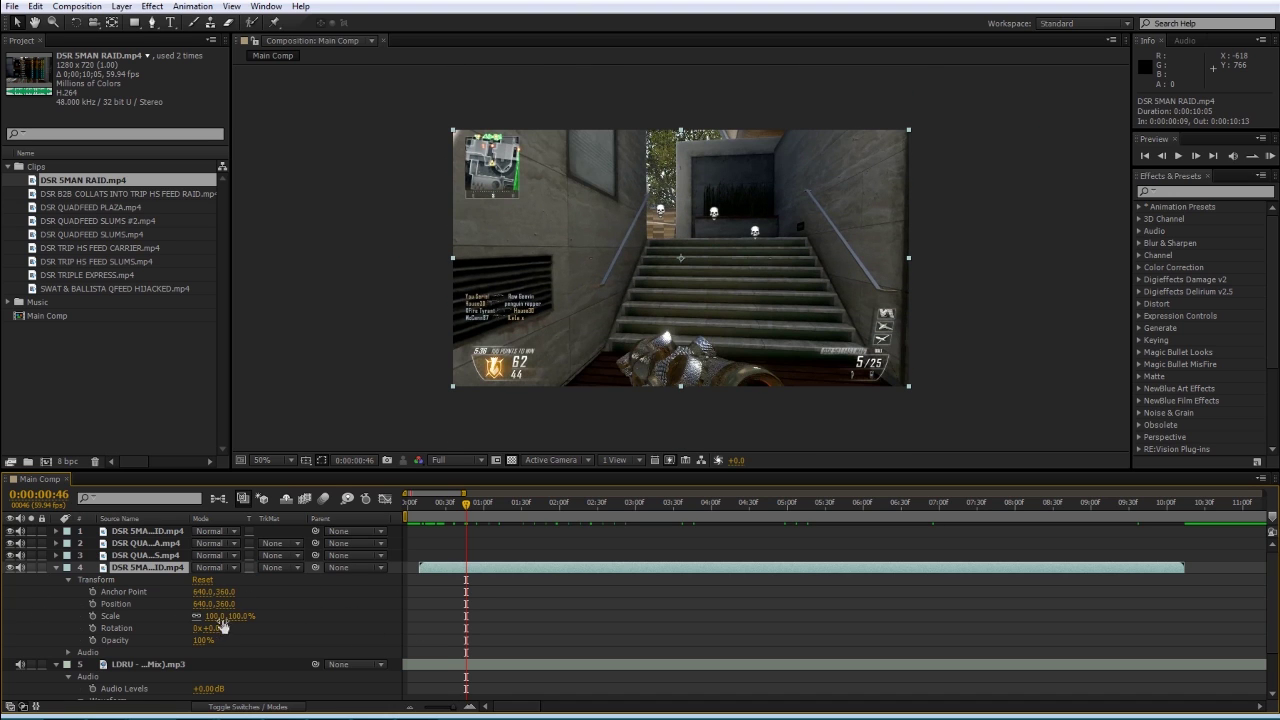
left_click_drag(222, 625, 324, 625)
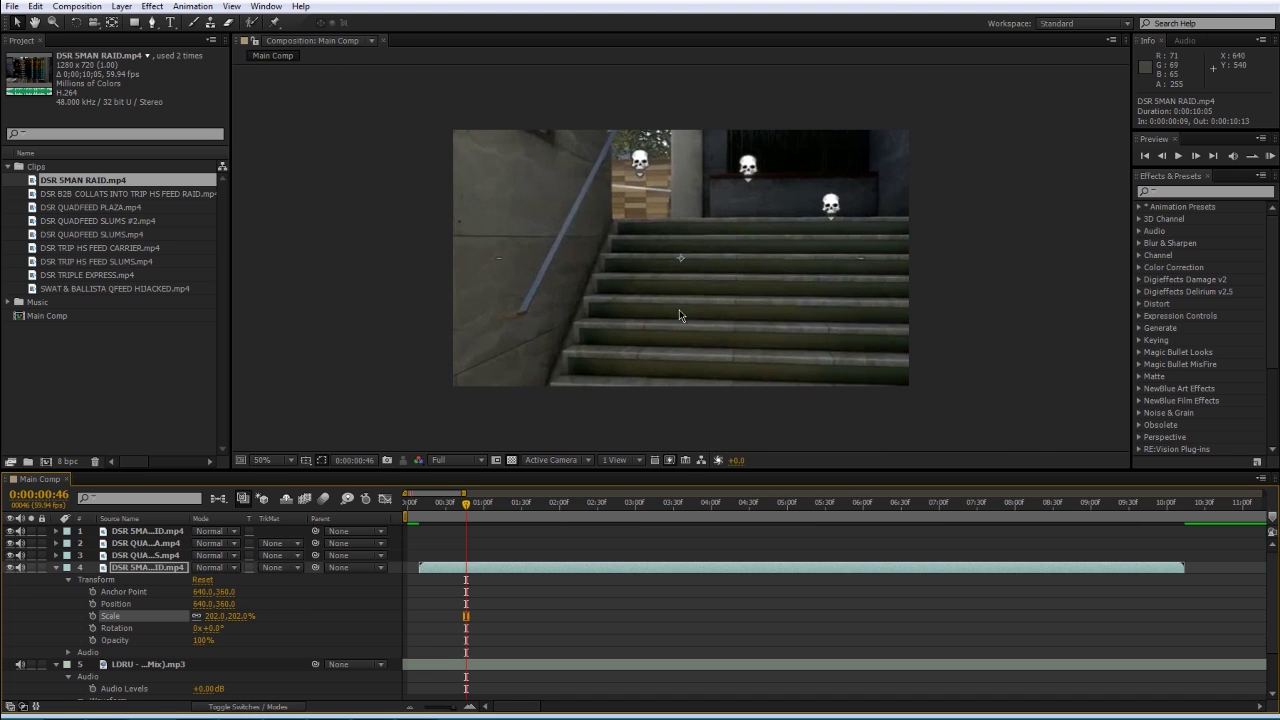
- Undo the Scale changes, including a trial 182% enlargement, so the clip returns to 100%
left_click(35, 6)
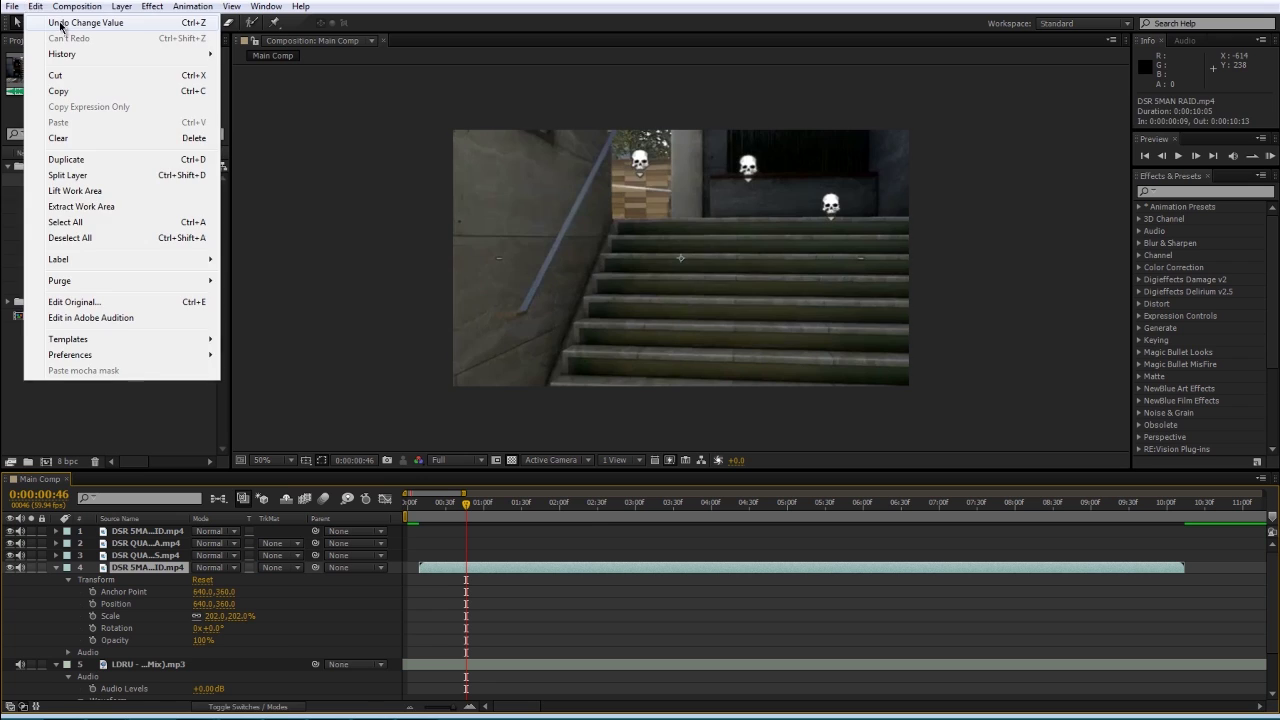
left_click(60, 24)
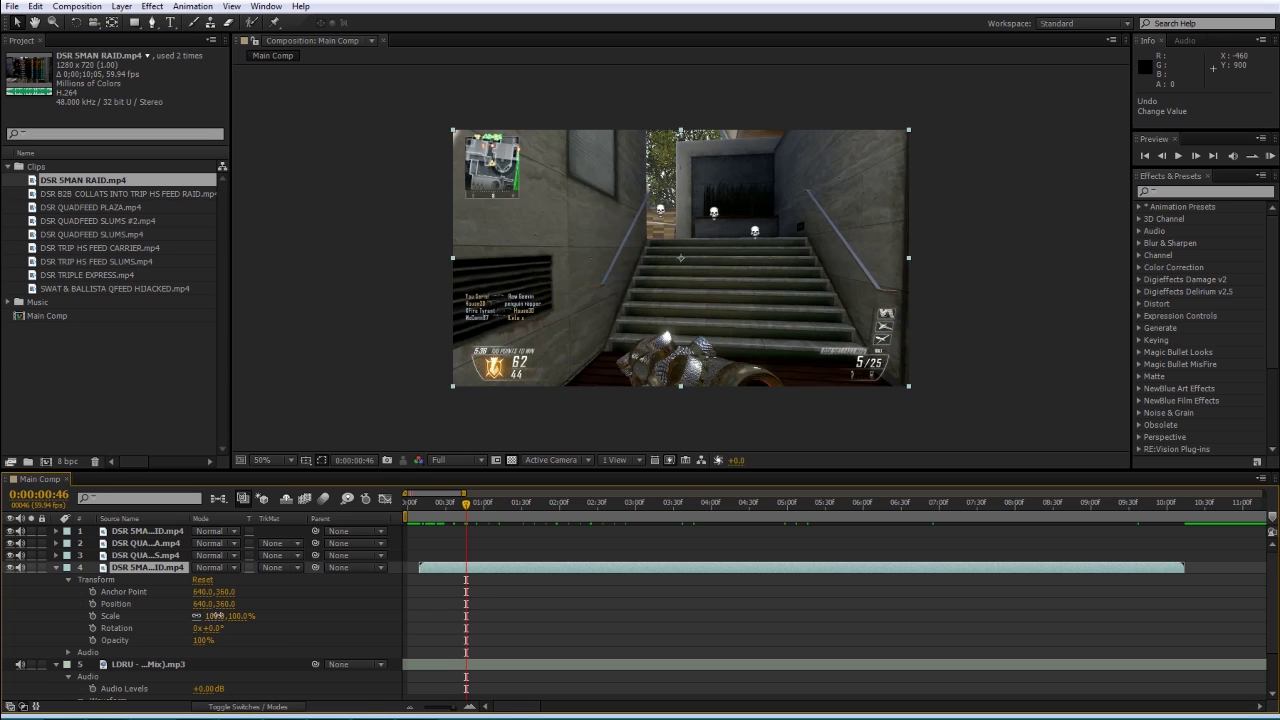
left_click_drag(207, 616, 266, 614)
key("ctrl+z")
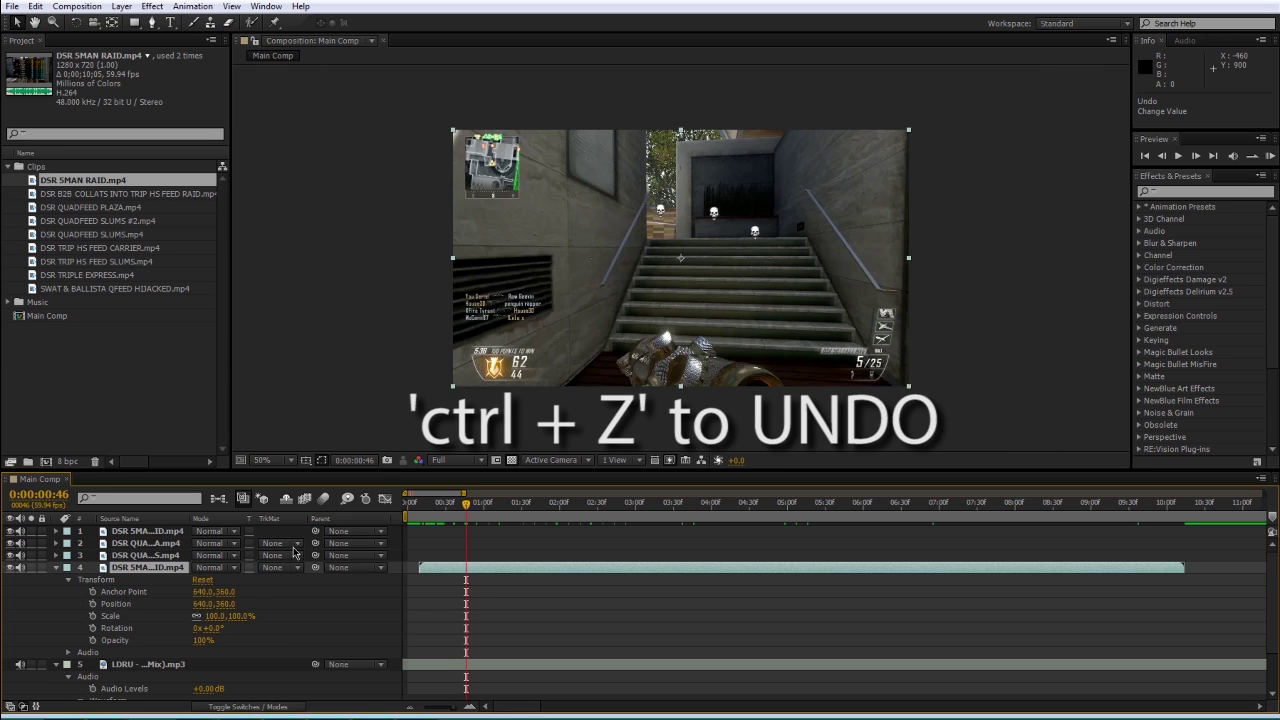
- Move the playhead back to frame 9 and select layer 4, the gameplay clip
left_click_drag(466, 502, 419, 502)
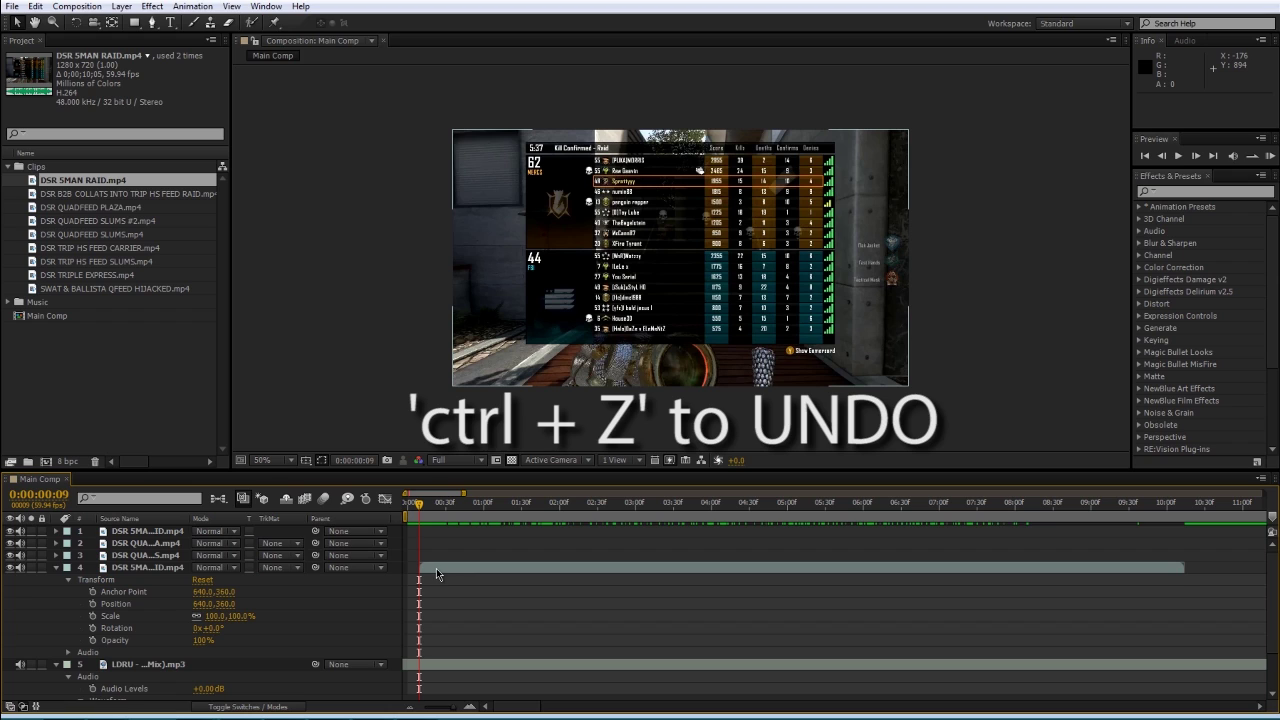
left_click(436, 568)
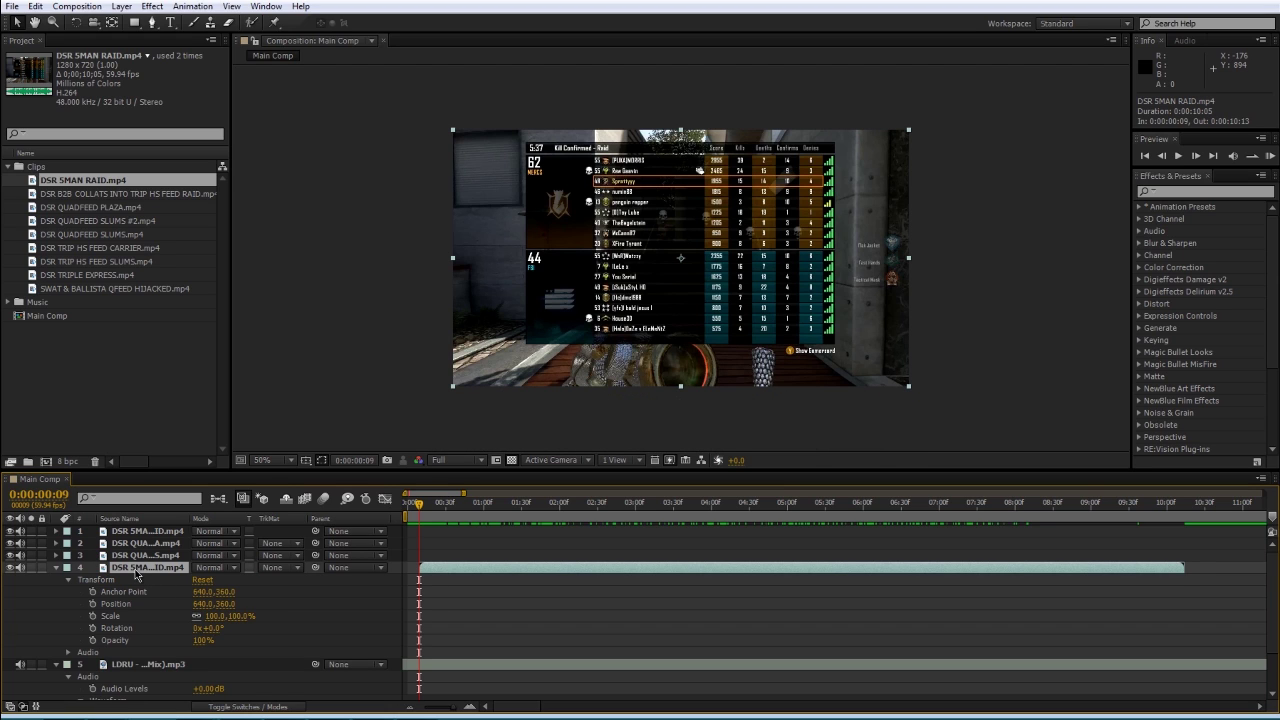
left_click(152, 6)
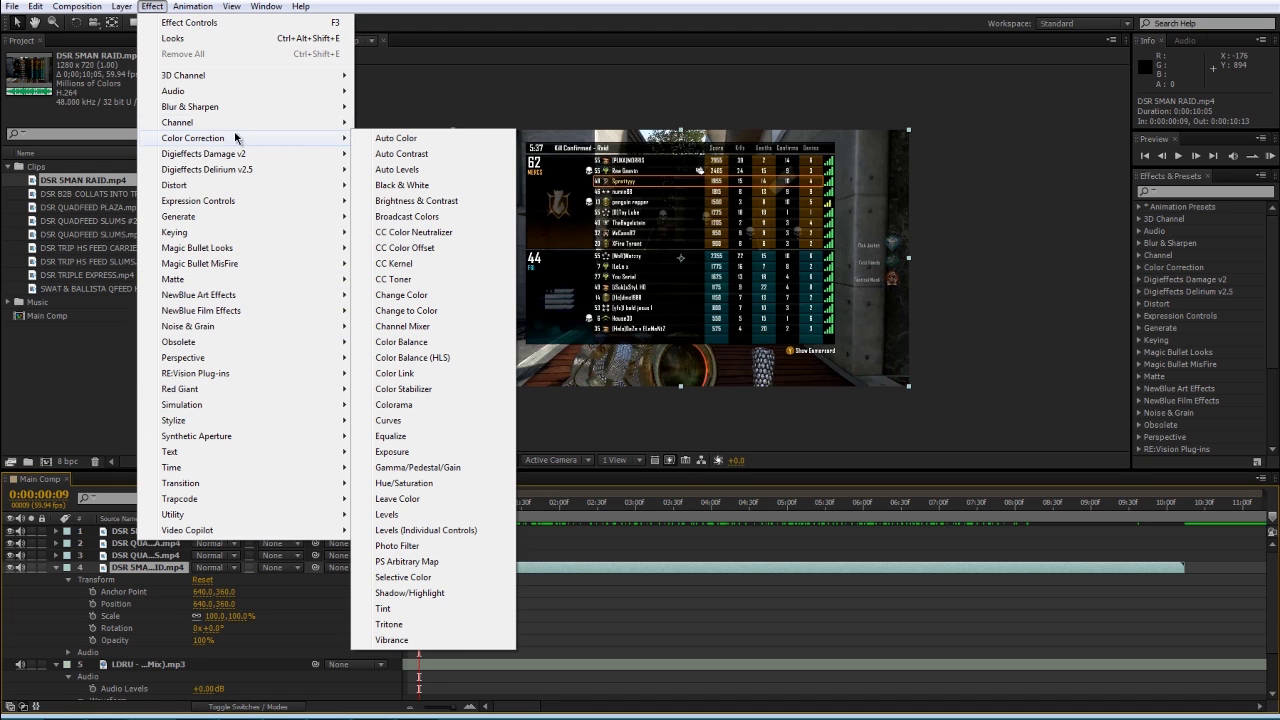
- Apply Blur & Sharpen > Fast Blur to the clip and redock Effect Controls with the Project panel
mouse_move(218, 107)
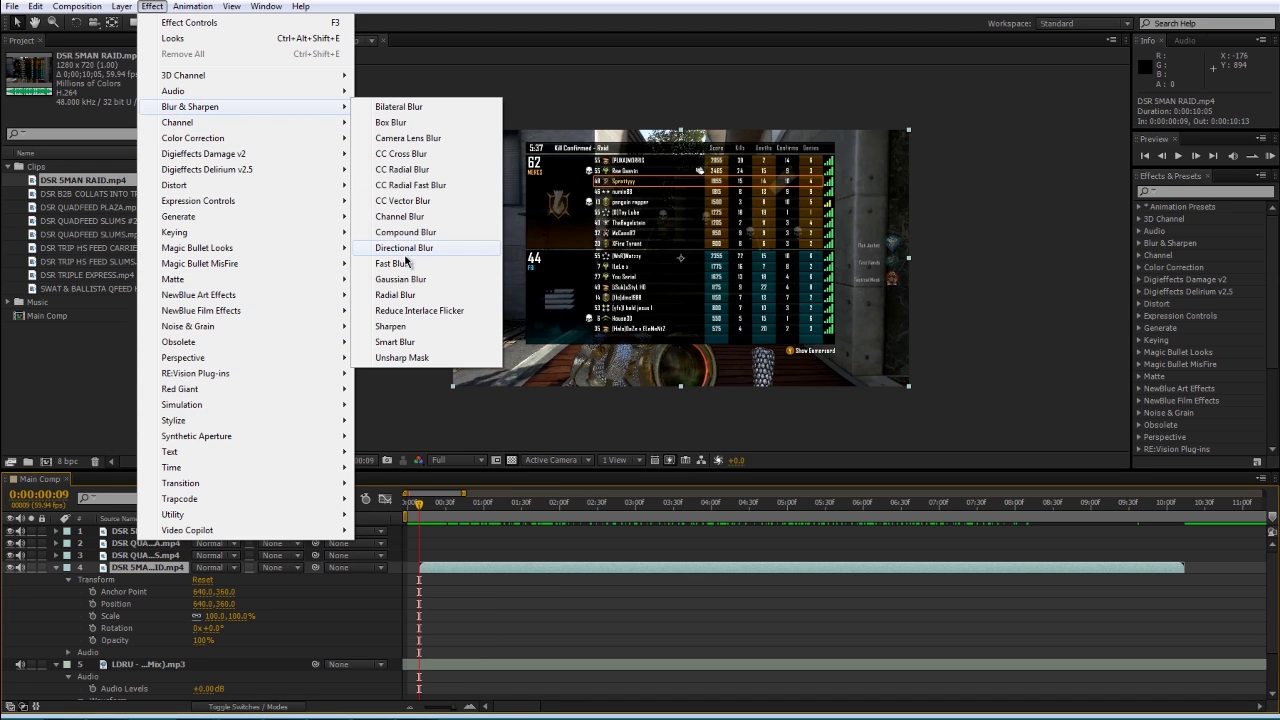
left_click(391, 264)
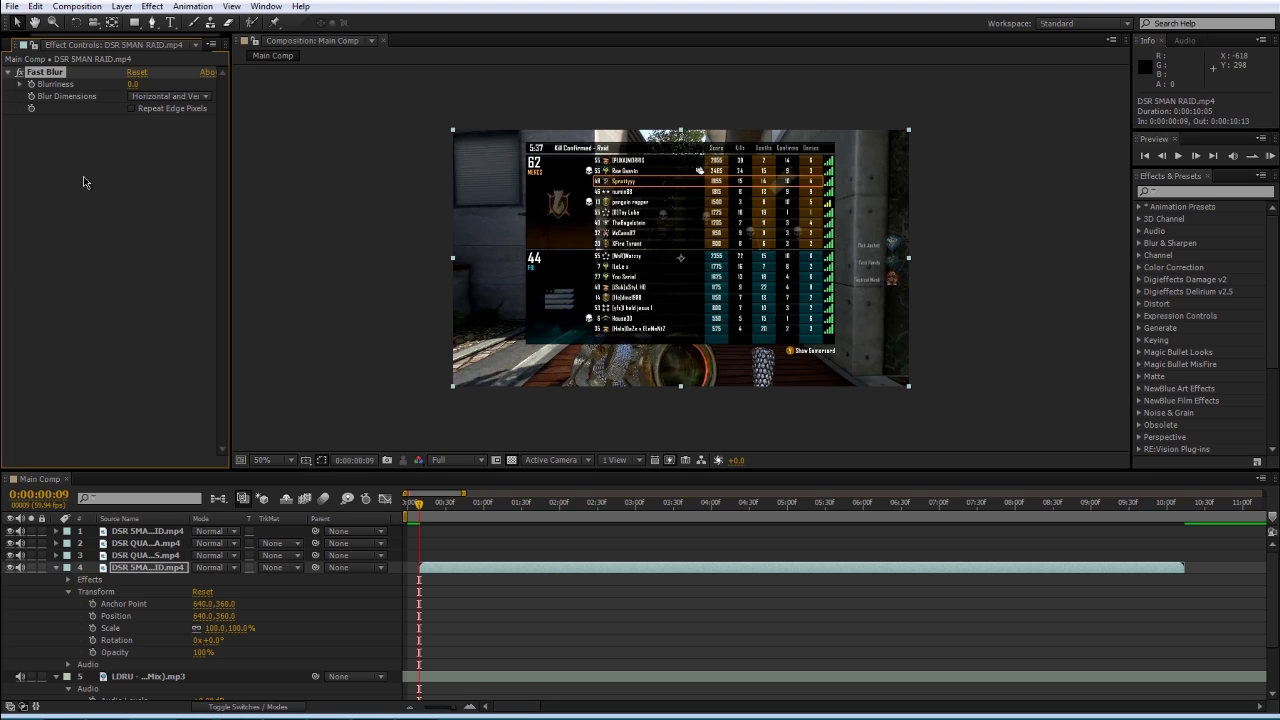
left_click(6, 46)
left_click(66, 46)
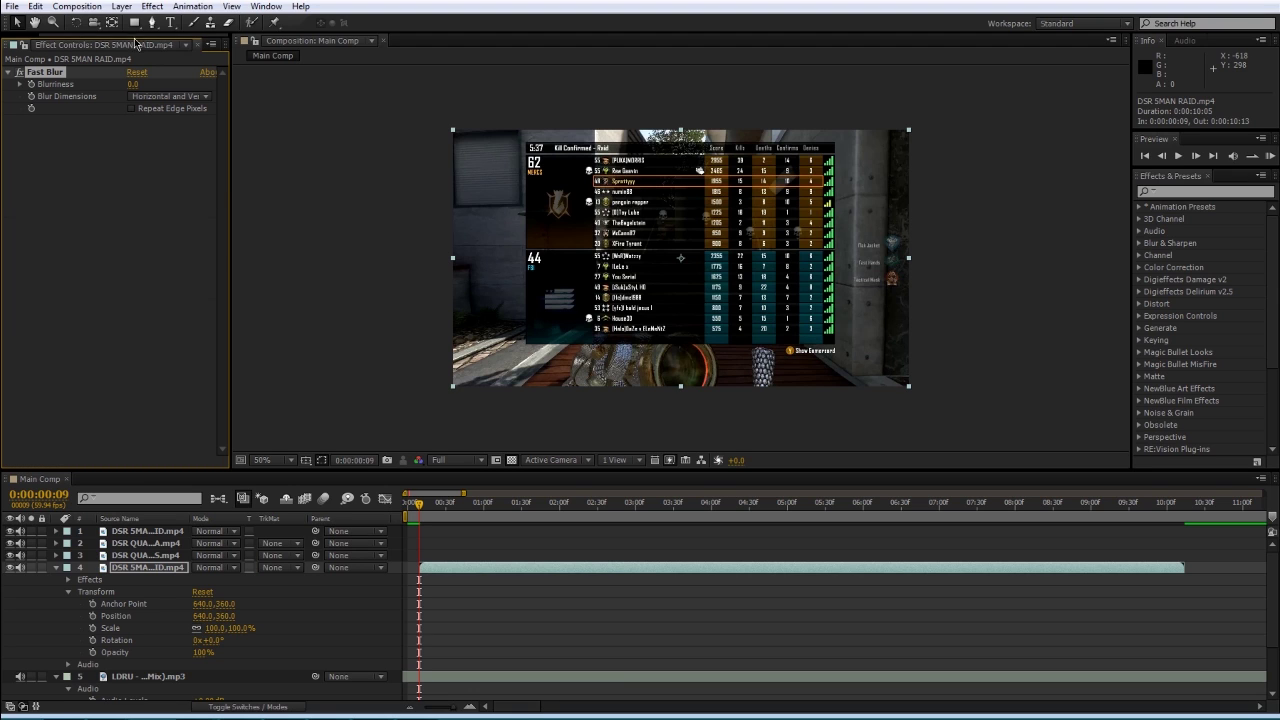
left_click_drag(130, 44, 37, 52)
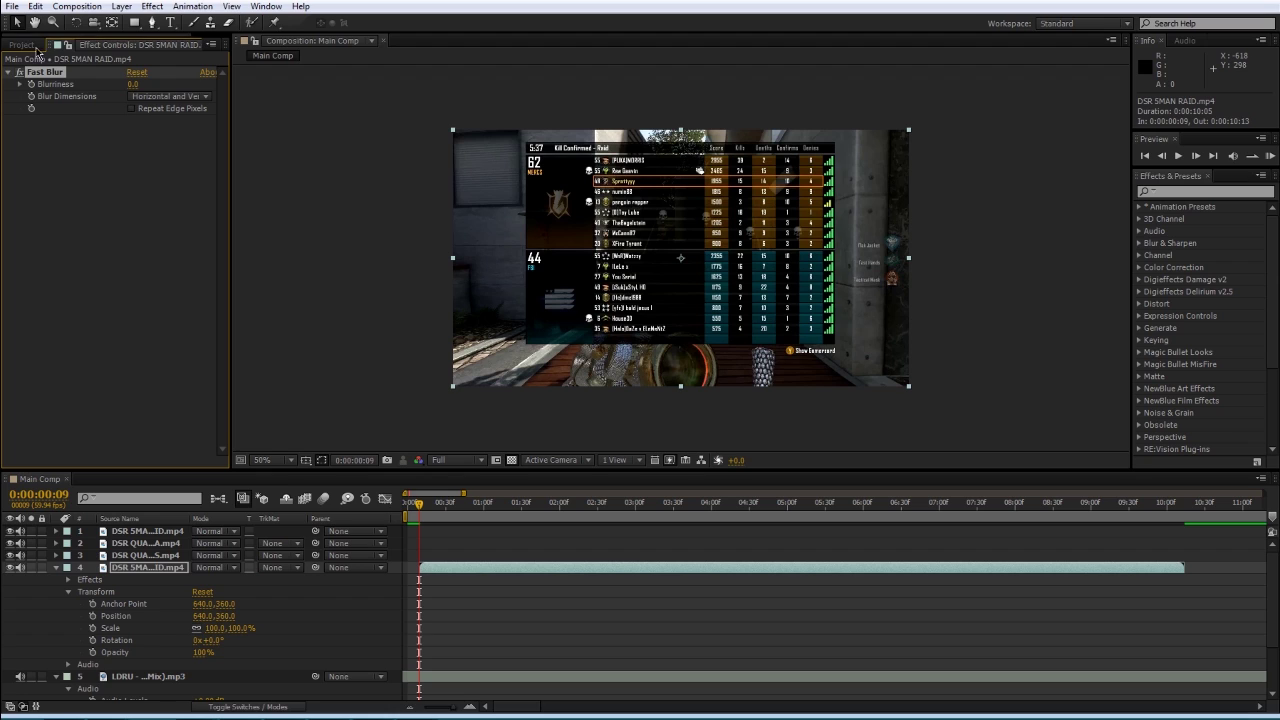
left_click(26, 50)
left_click(90, 48)
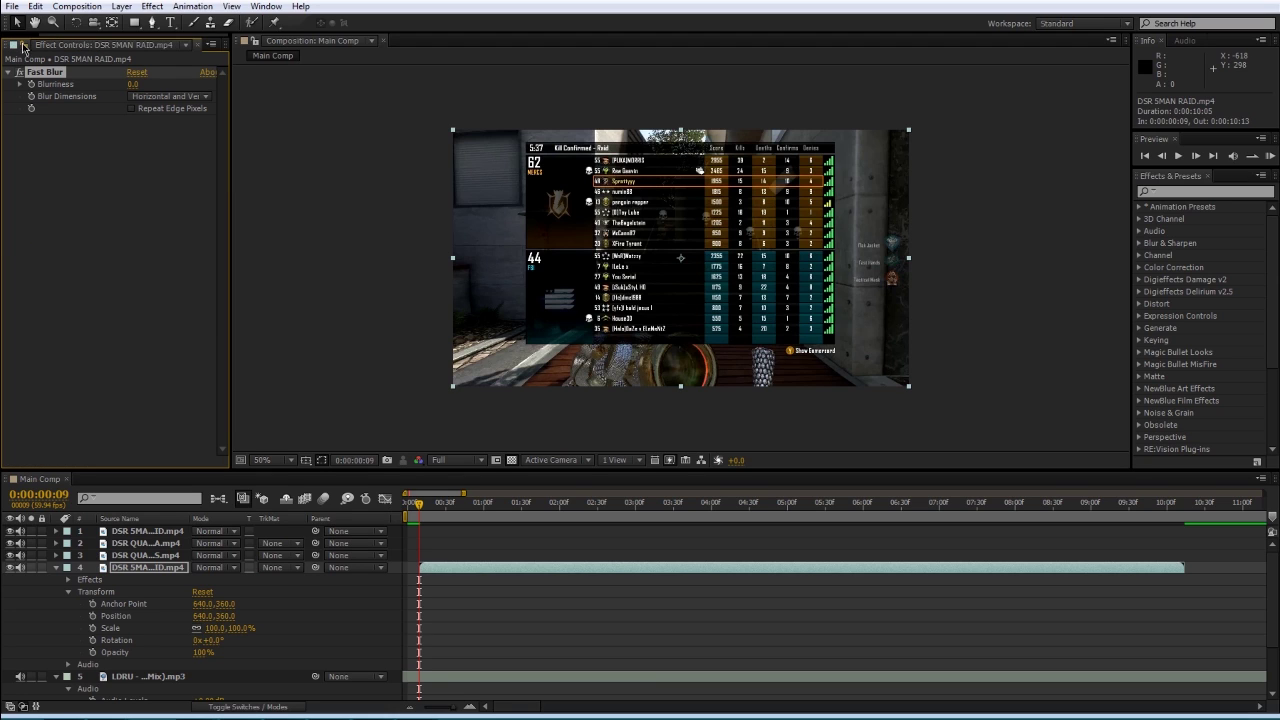
left_click_drag(87, 38, 20, 38)
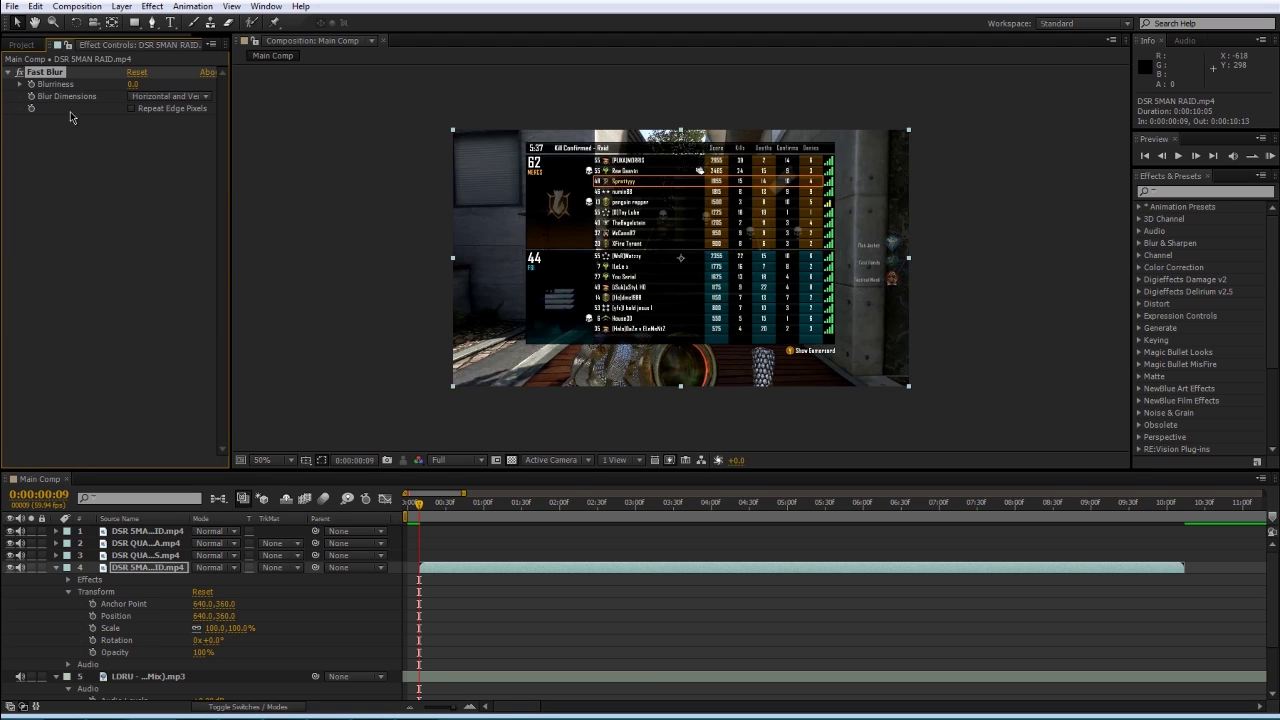
left_click_drag(50, 46, 209, 211)
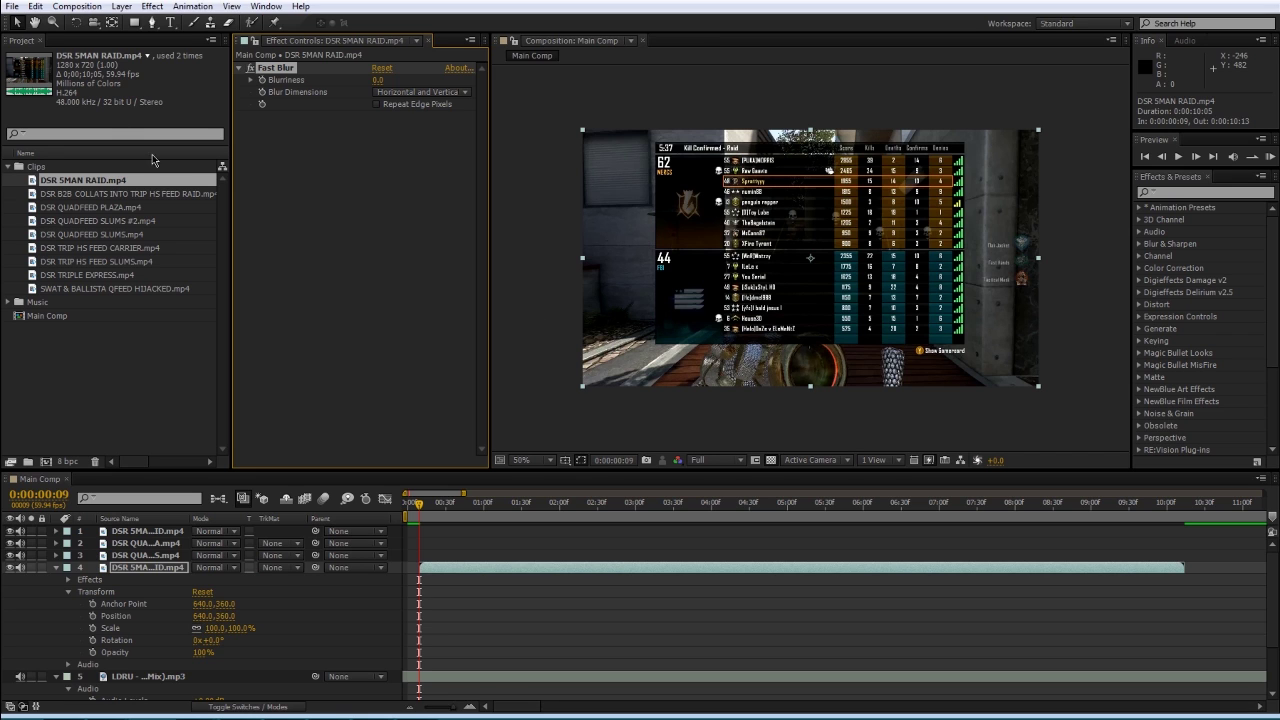
left_click_drag(245, 40, 146, 47)
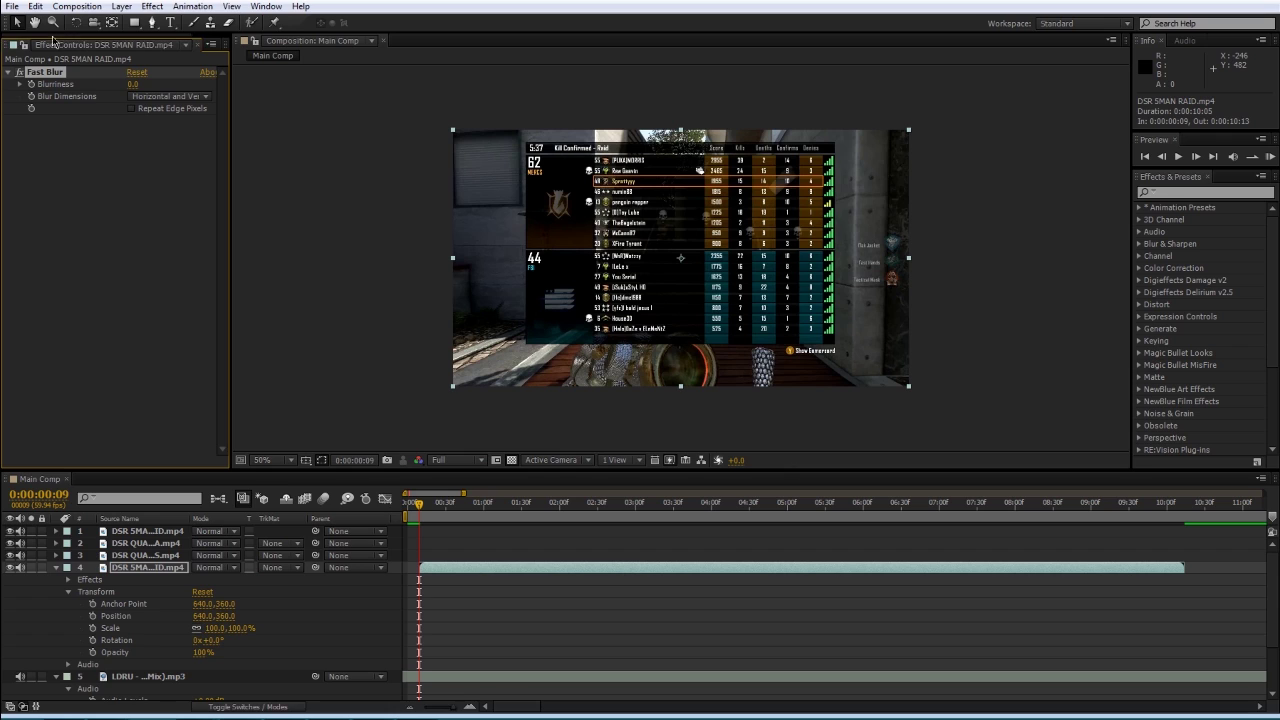
left_click(181, 44)
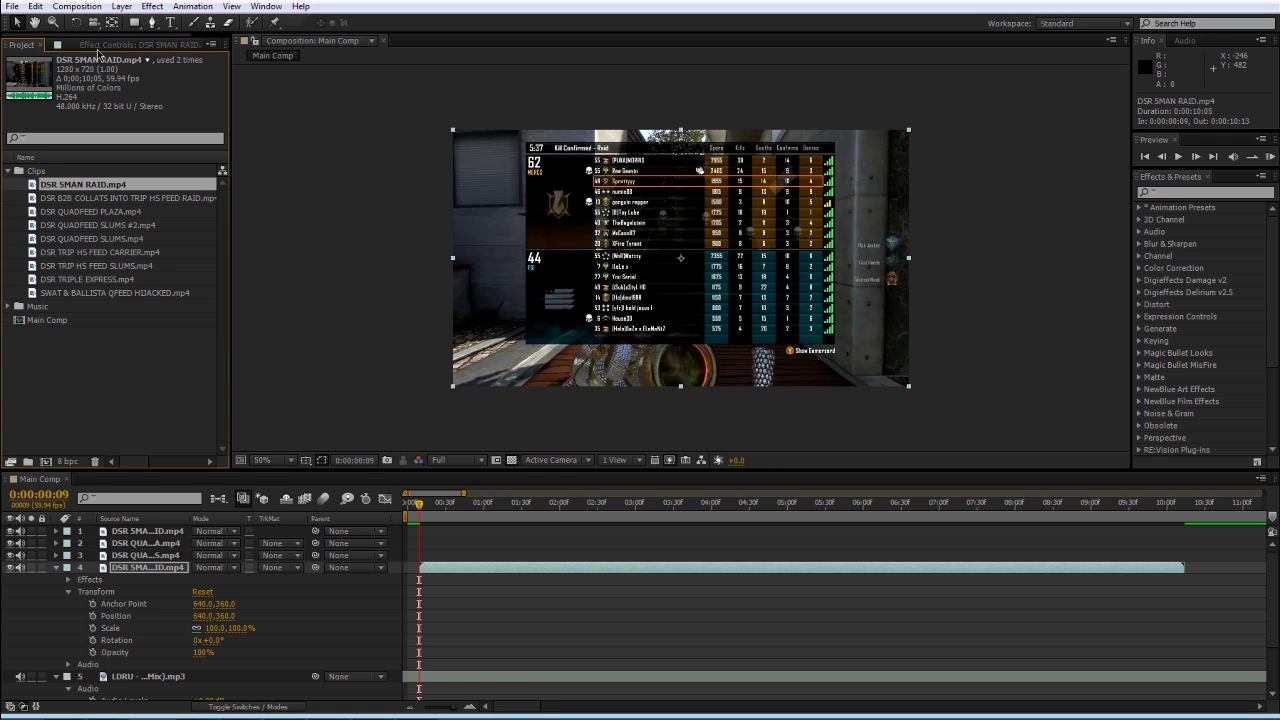
left_click(91, 45)
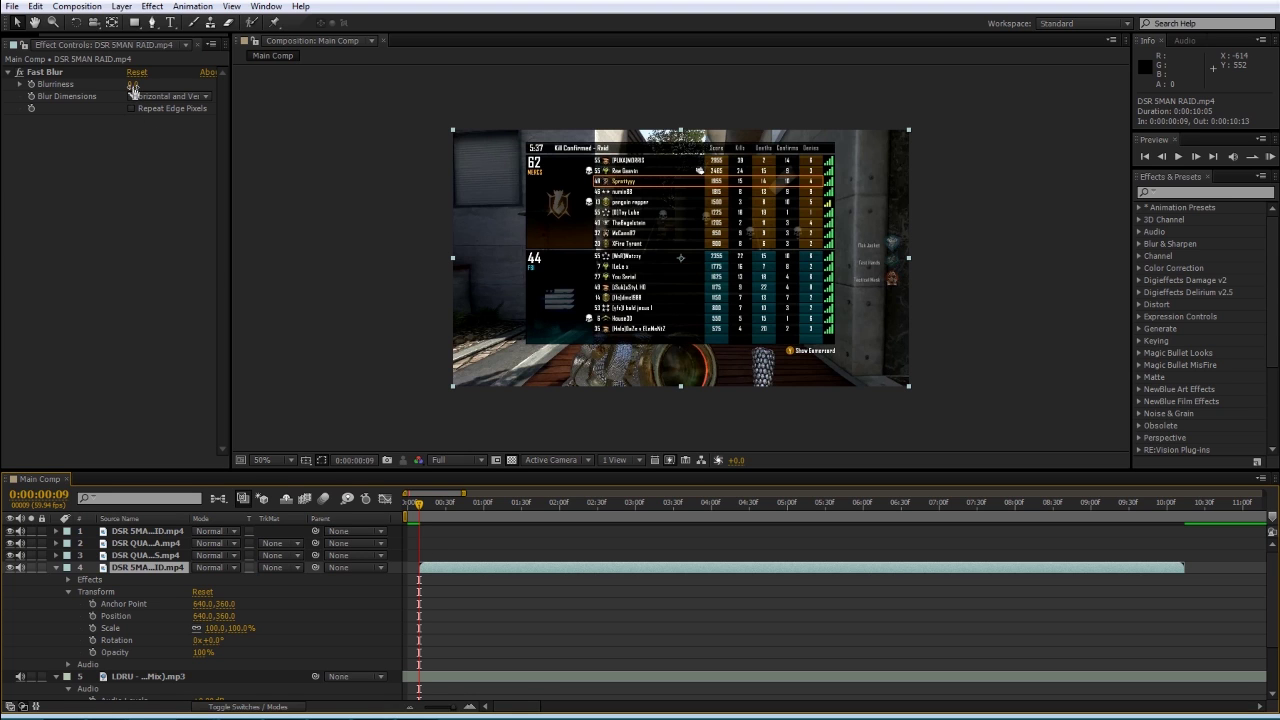
- Test Fast Blur at Blurriness 81, then Horizontal at 84, undoing that amount
left_click_drag(133, 91, 152, 109)
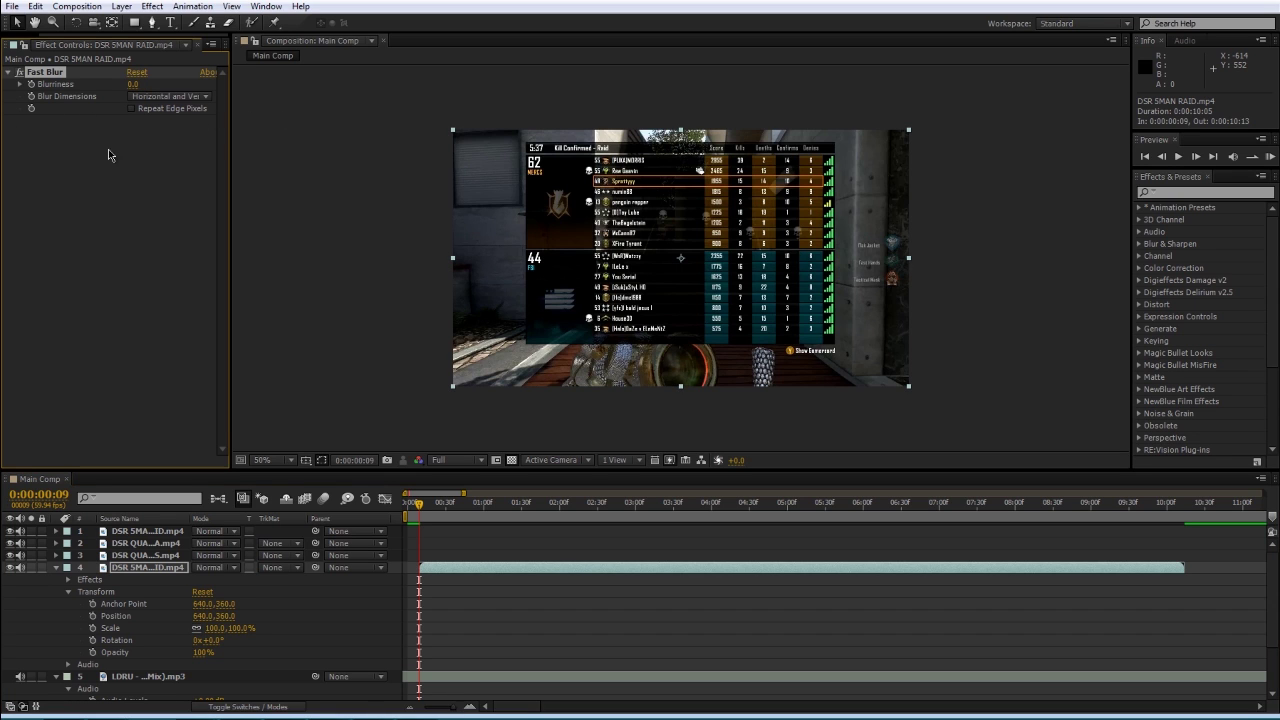
left_click(155, 100)
left_click(95, 158)
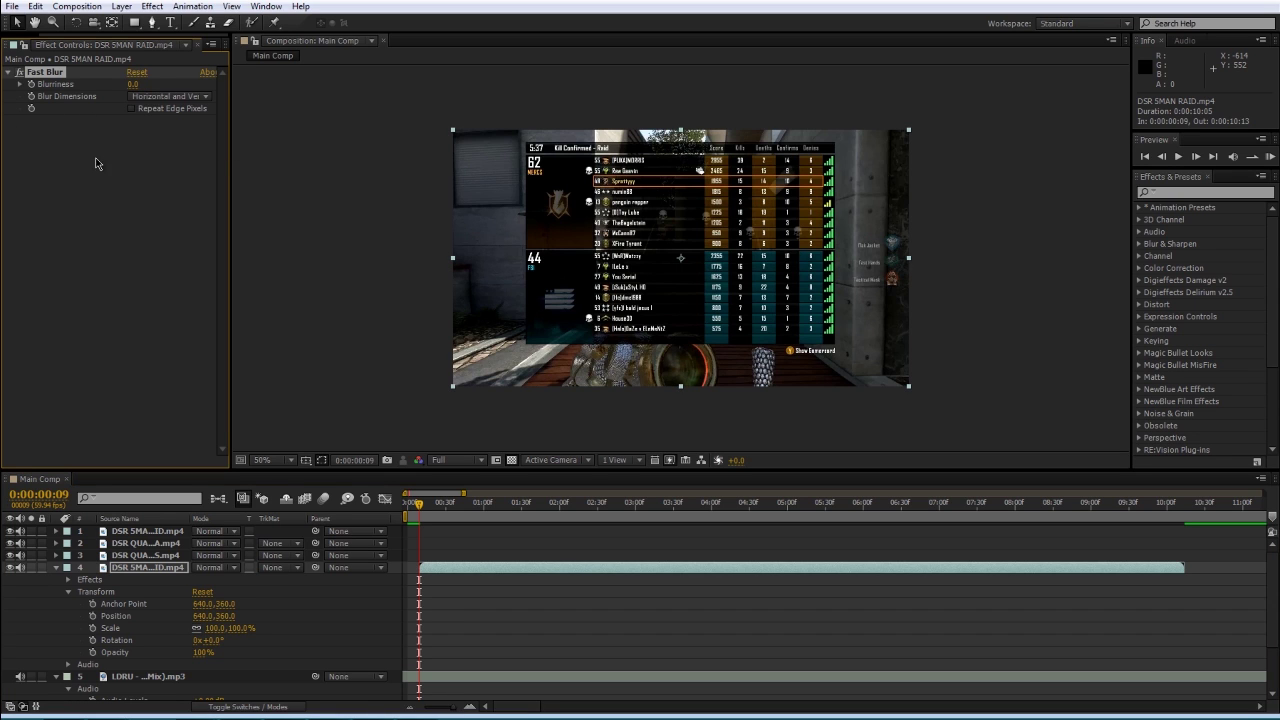
left_click(153, 98)
left_click(156, 128)
left_click_drag(133, 84, 195, 83)
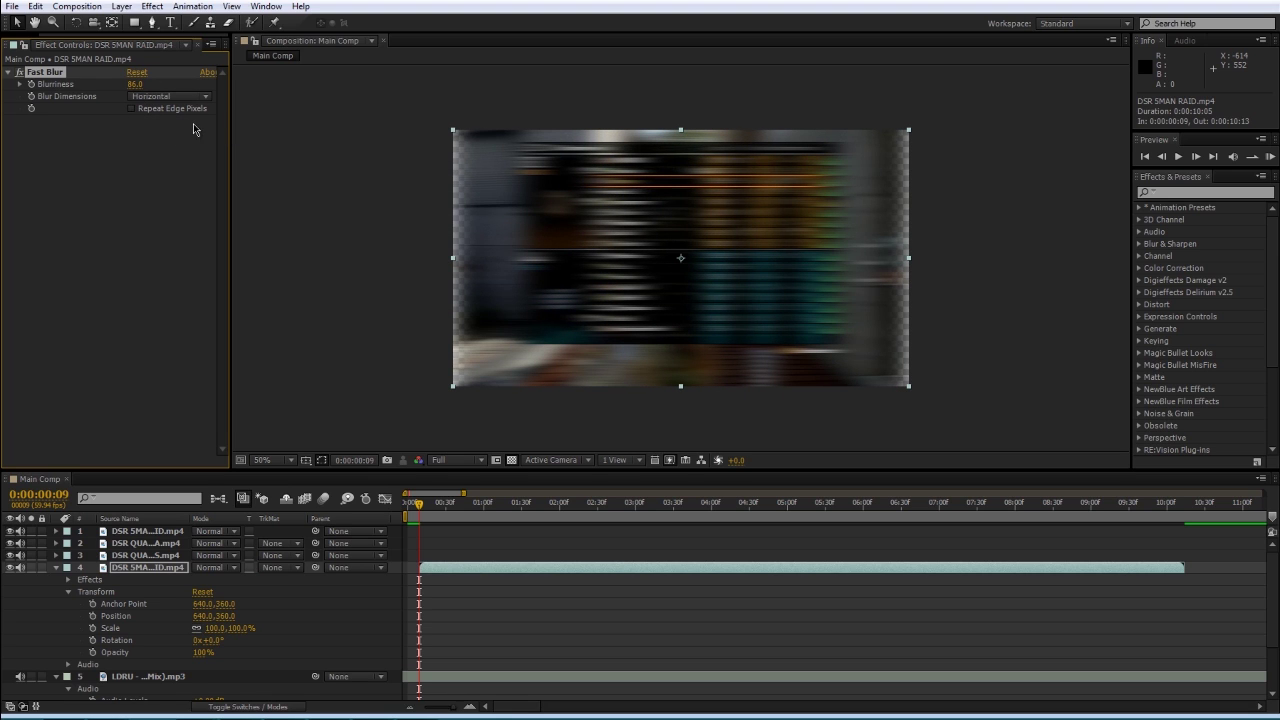
key("ctrl+z")
- Set Blur Dimensions to Vertical and try Blurriness 177
left_click(165, 96)
left_click(166, 143)
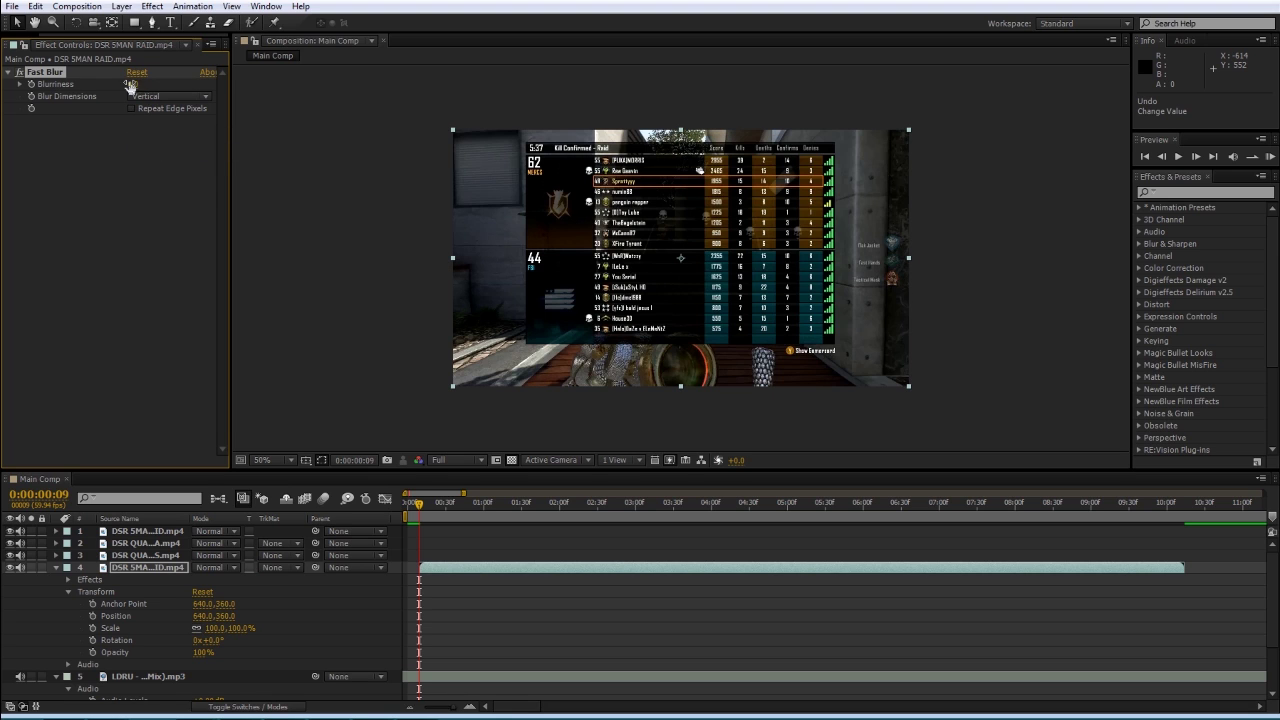
left_click_drag(130, 87, 177, 177)
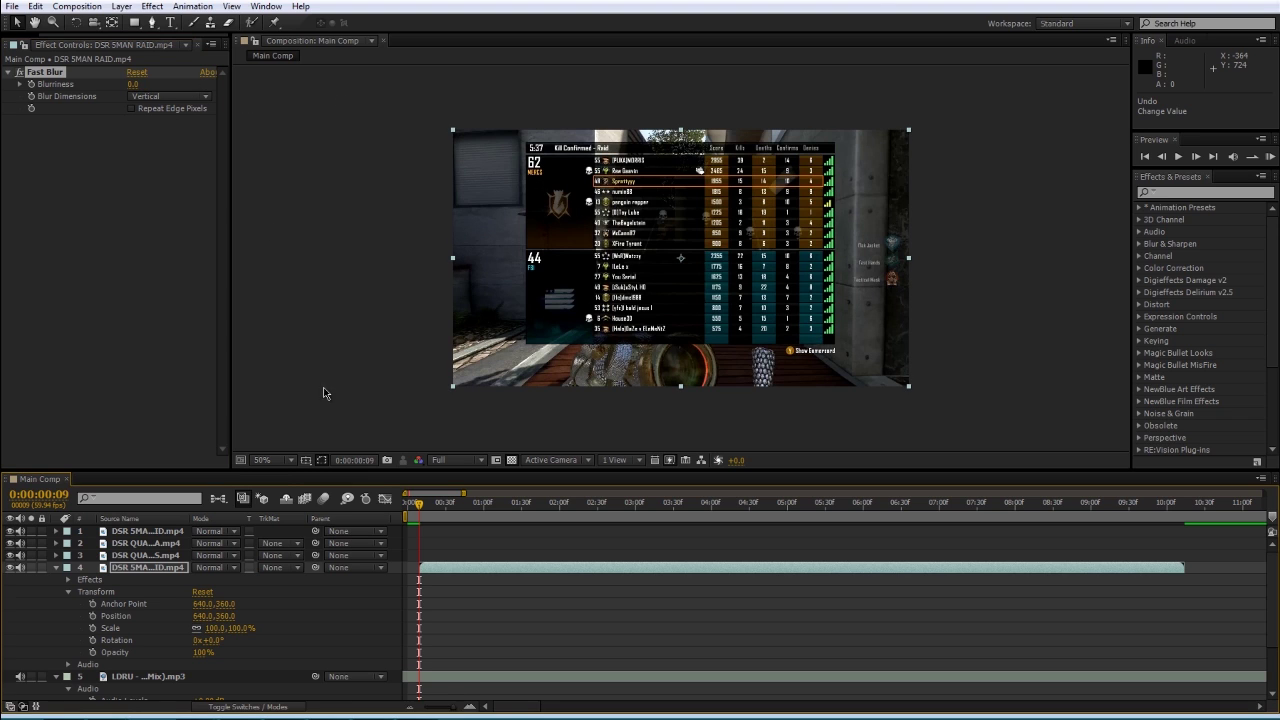
- Twirl open Effects > Fast Blur on the layer in the timeline and undo the blur amount
left_click(68, 580)
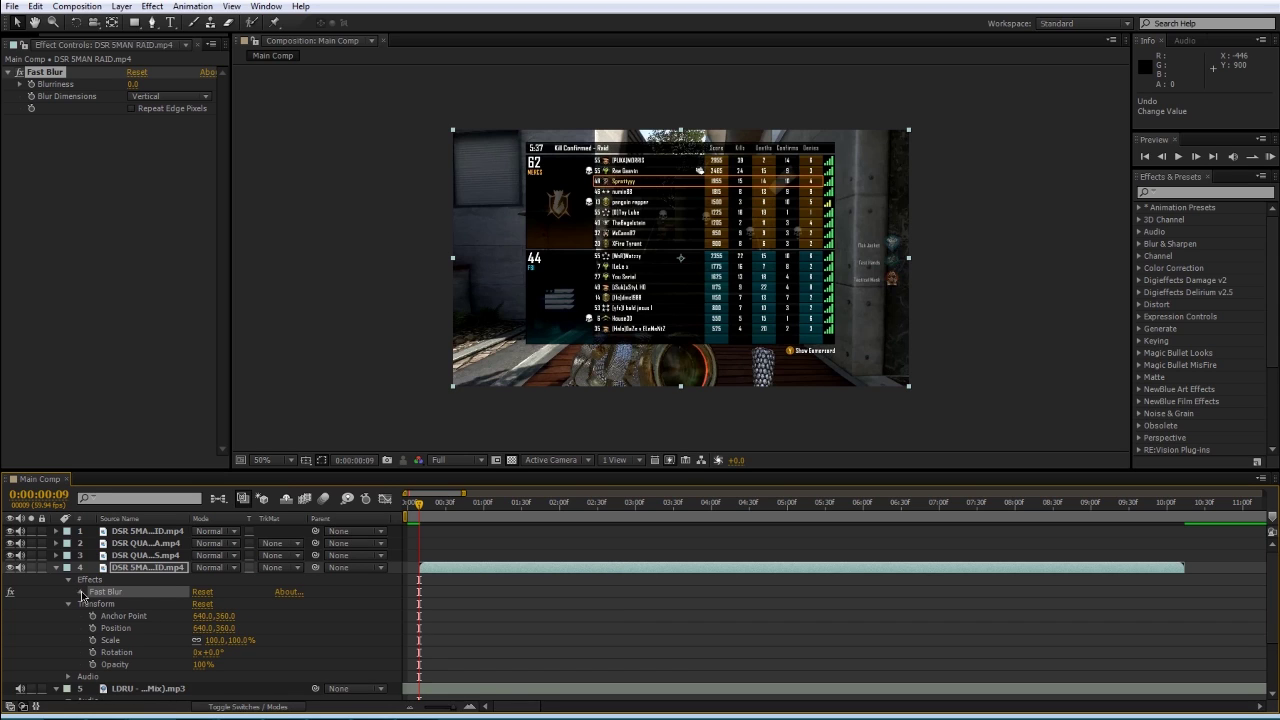
left_click(81, 592)
scroll(101, 609, "down", 1)
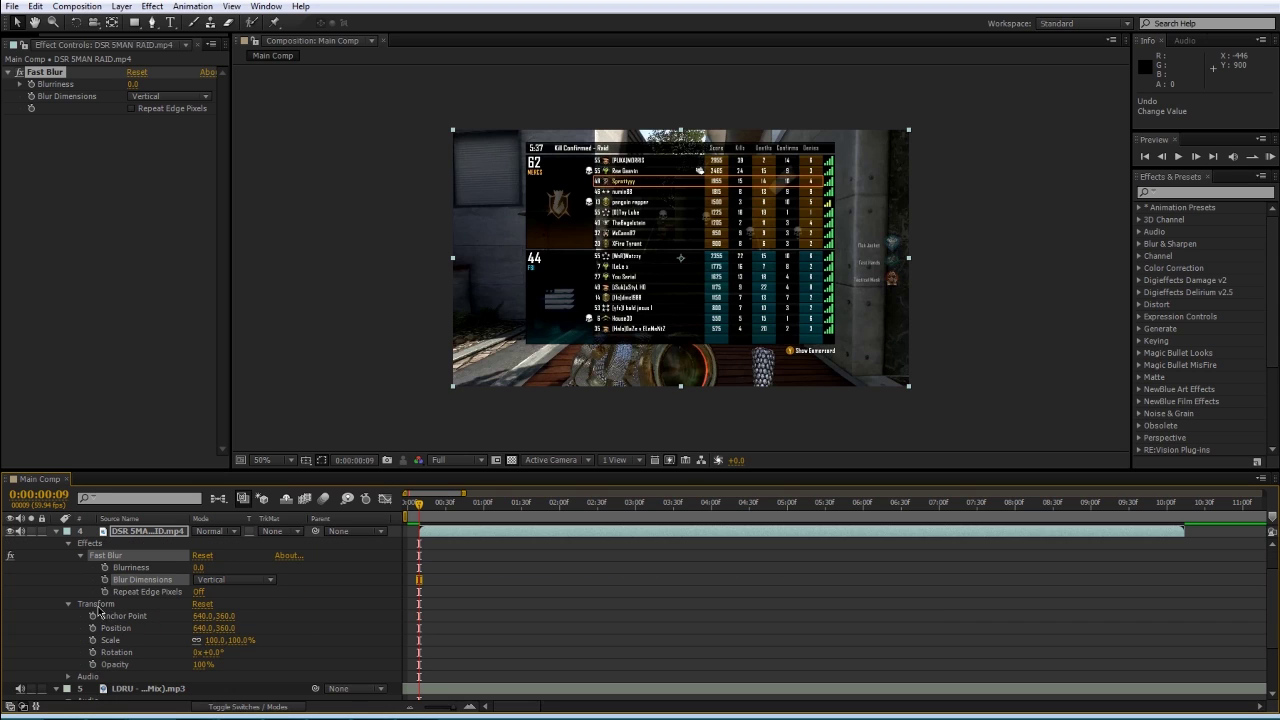
left_click(145, 537)
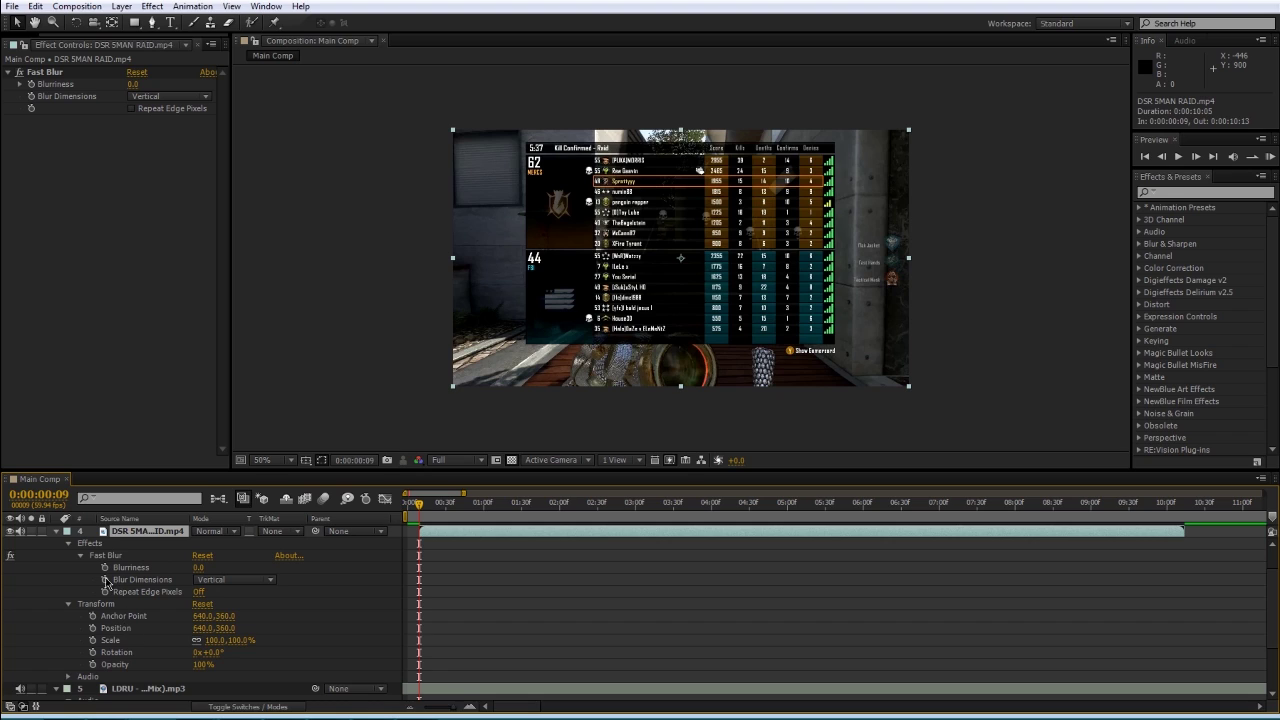
key("ctrl+z")
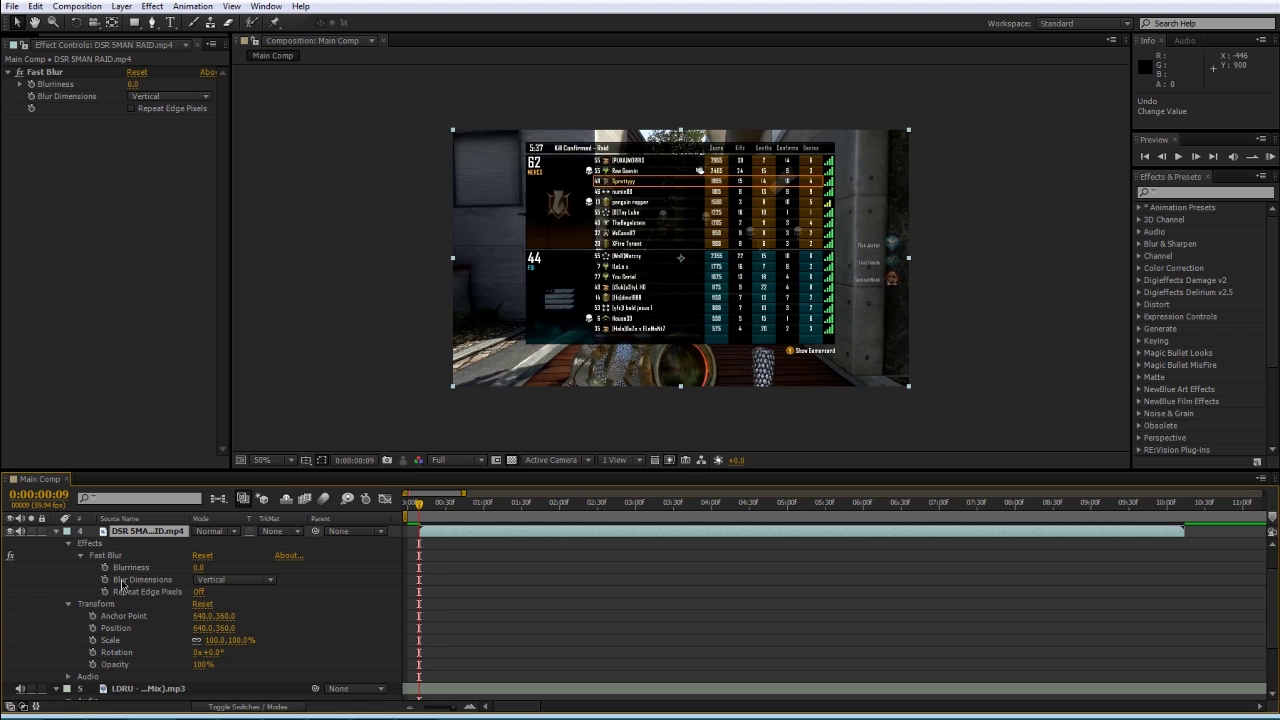
- At 0:00:01:43 on the stairs shot, enable Repeat Edge Pixels and set Blurriness to 79
left_click(56, 531)
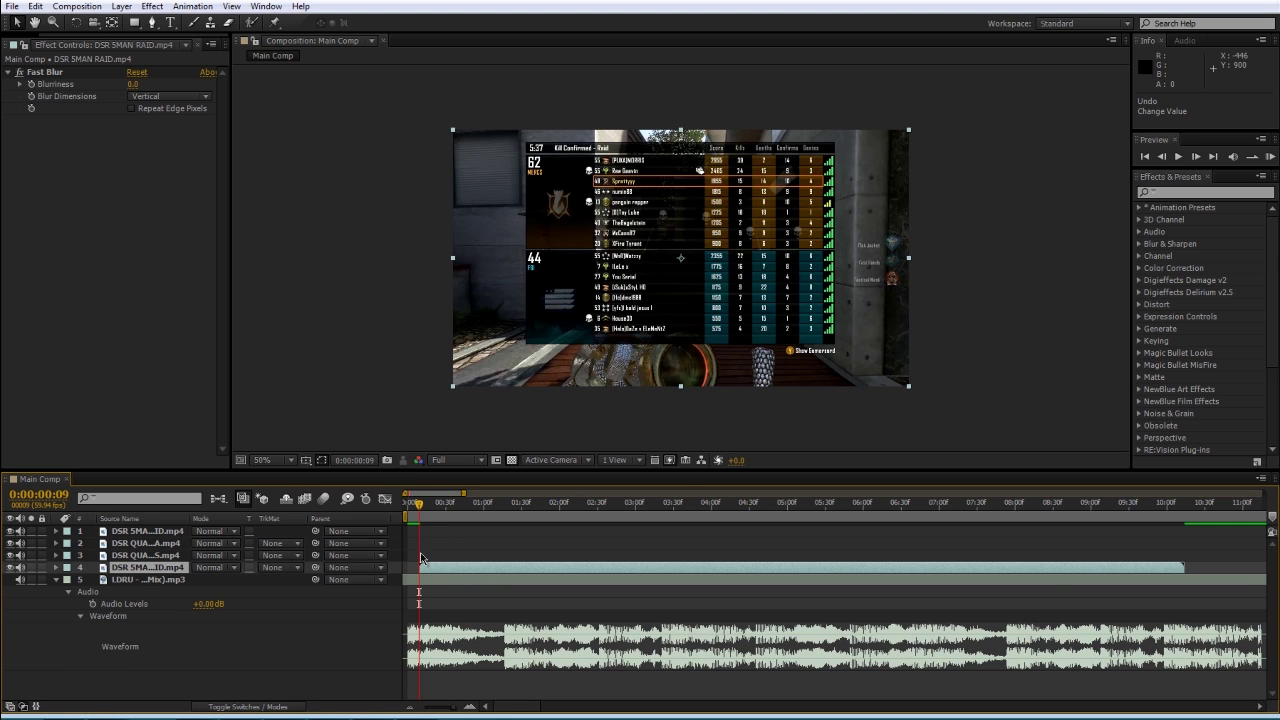
left_click_drag(424, 510, 512, 528)
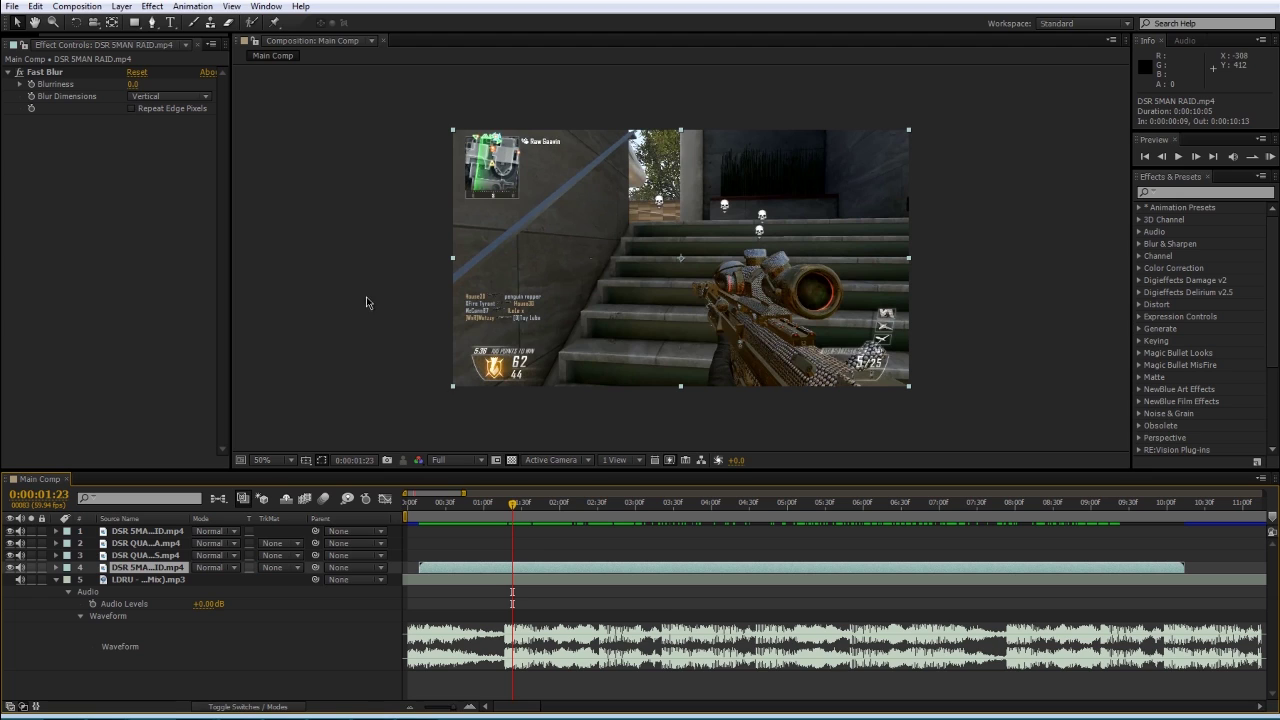
key("shift+Page_Down")
key("shift+Page_Down")
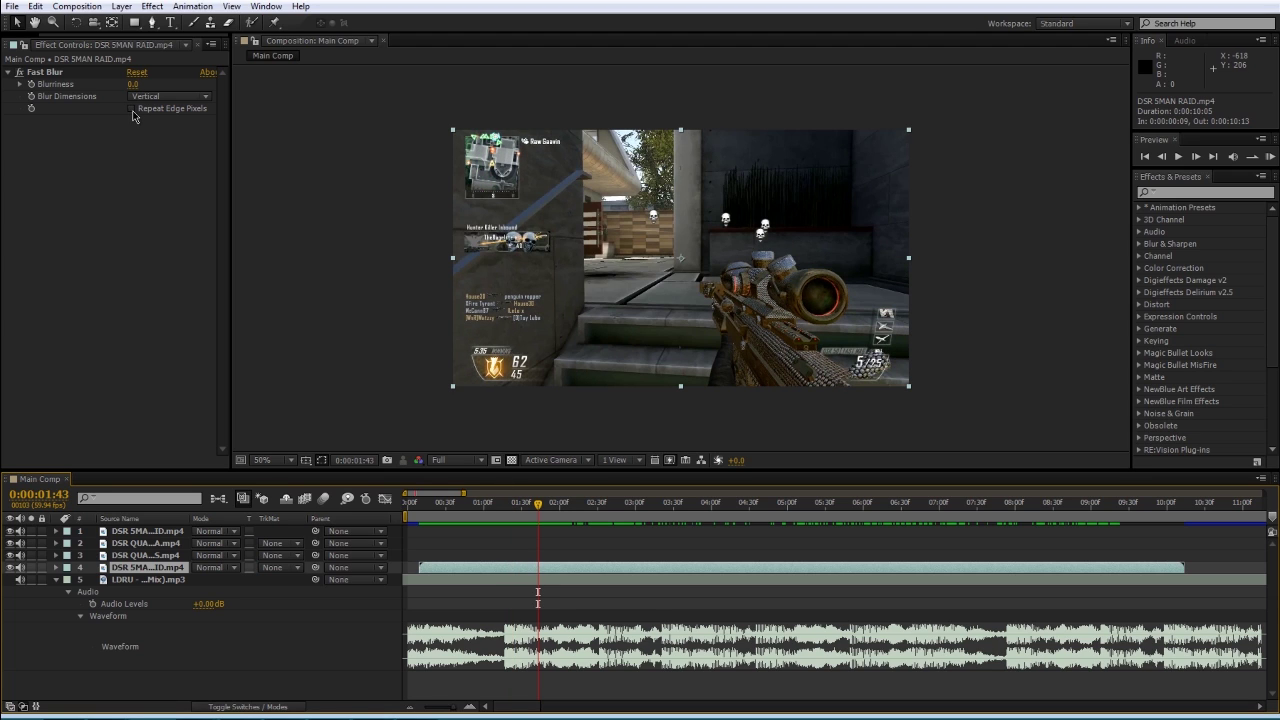
left_click(131, 108)
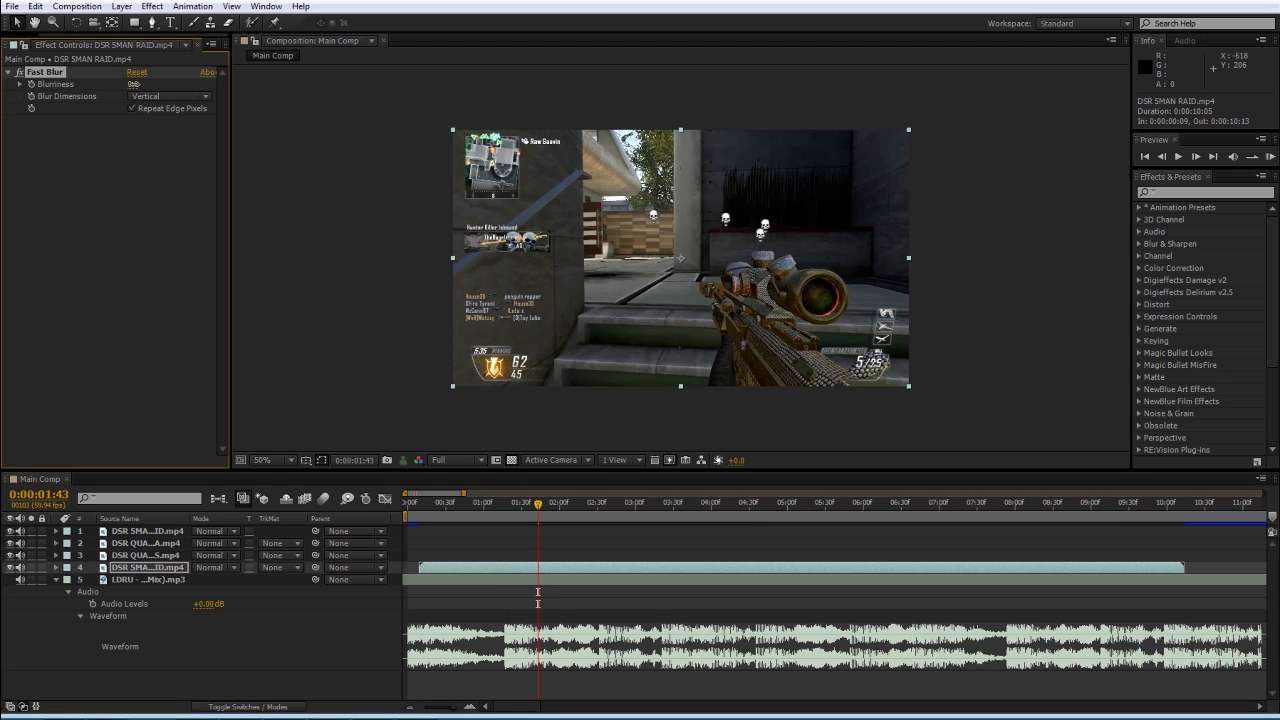
left_click_drag(134, 85, 155, 104)
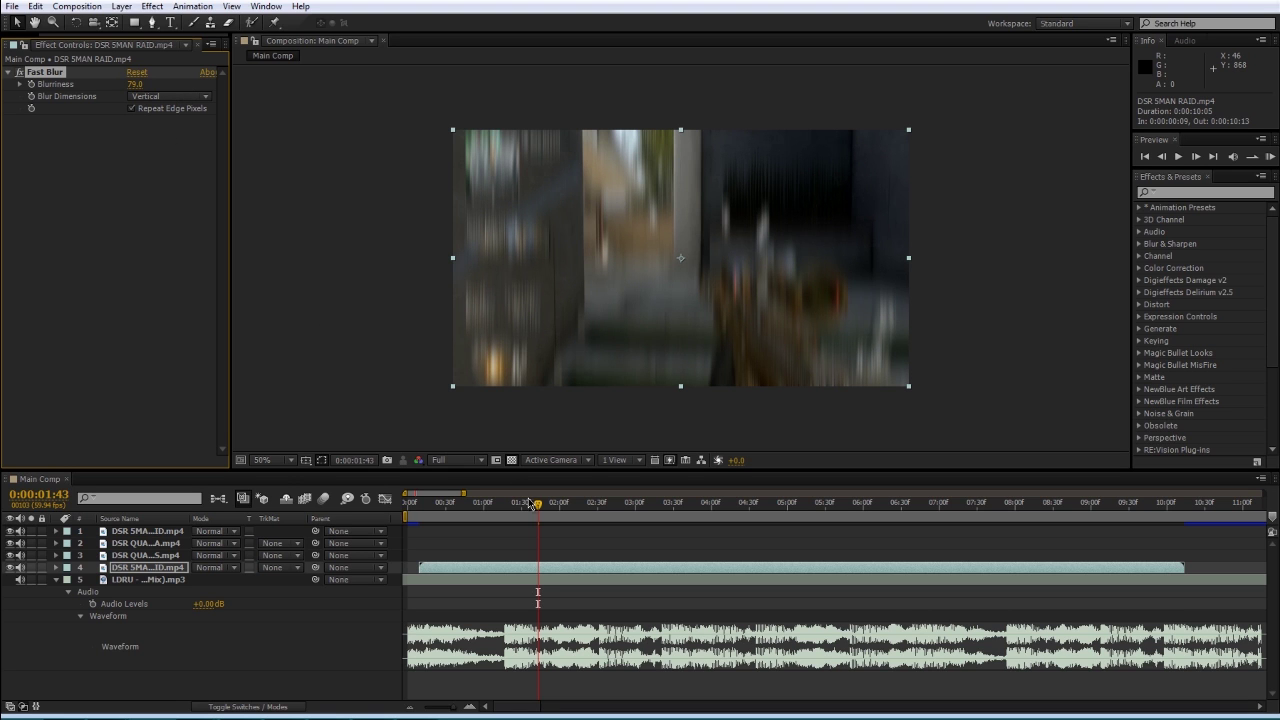
left_click_drag(538, 503, 507, 514)
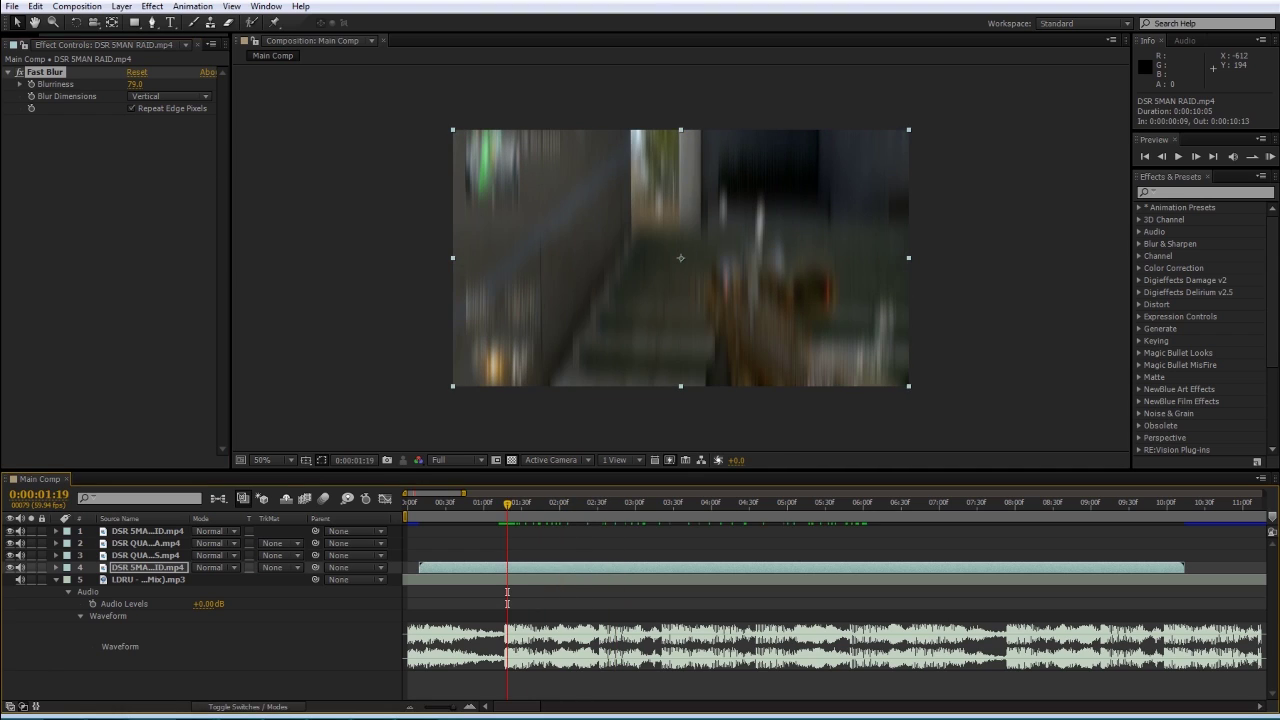
left_click(3, 108)
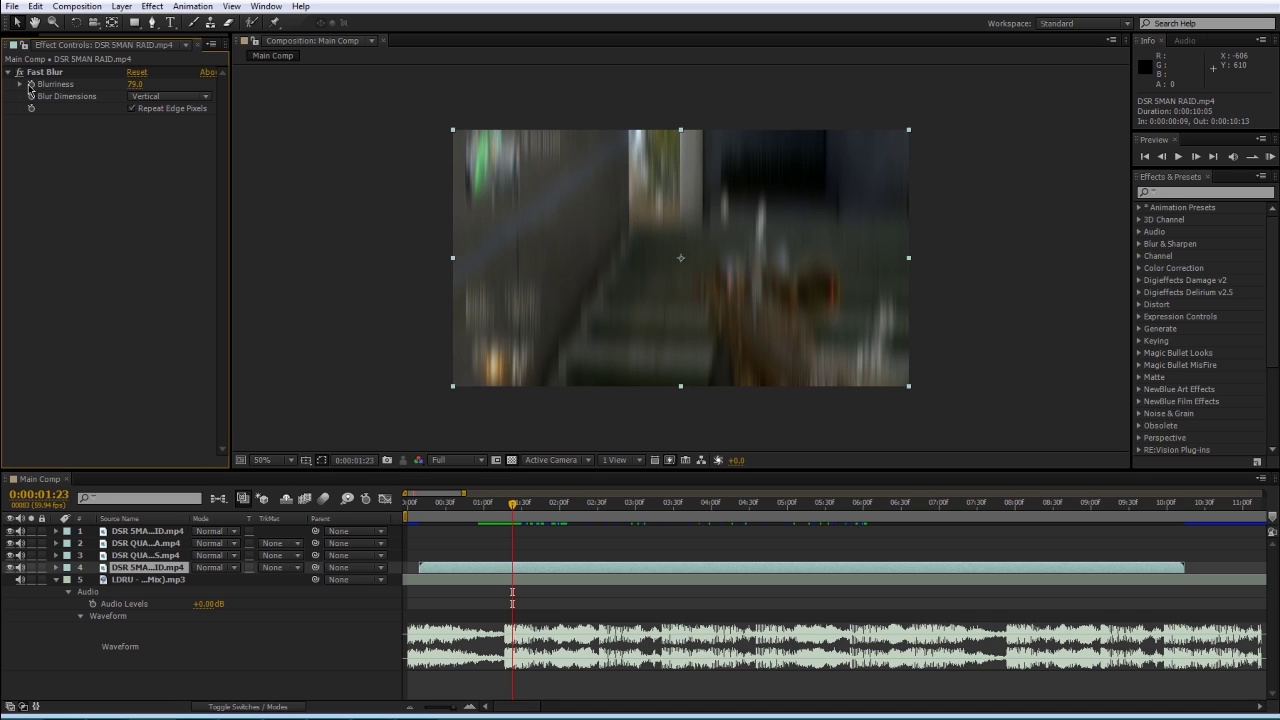
- Reveal Fast Blur's properties under layer 4 in the timeline and go to 01:37
left_click(31, 89)
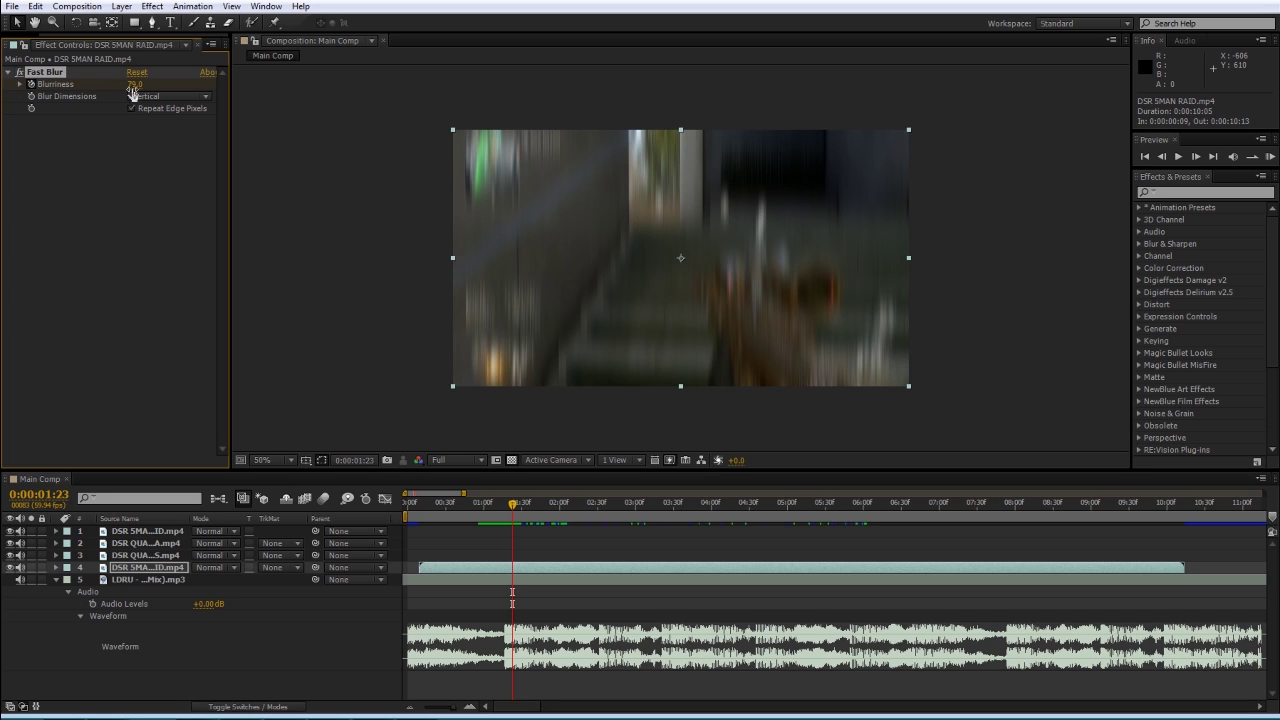
left_click(56, 567)
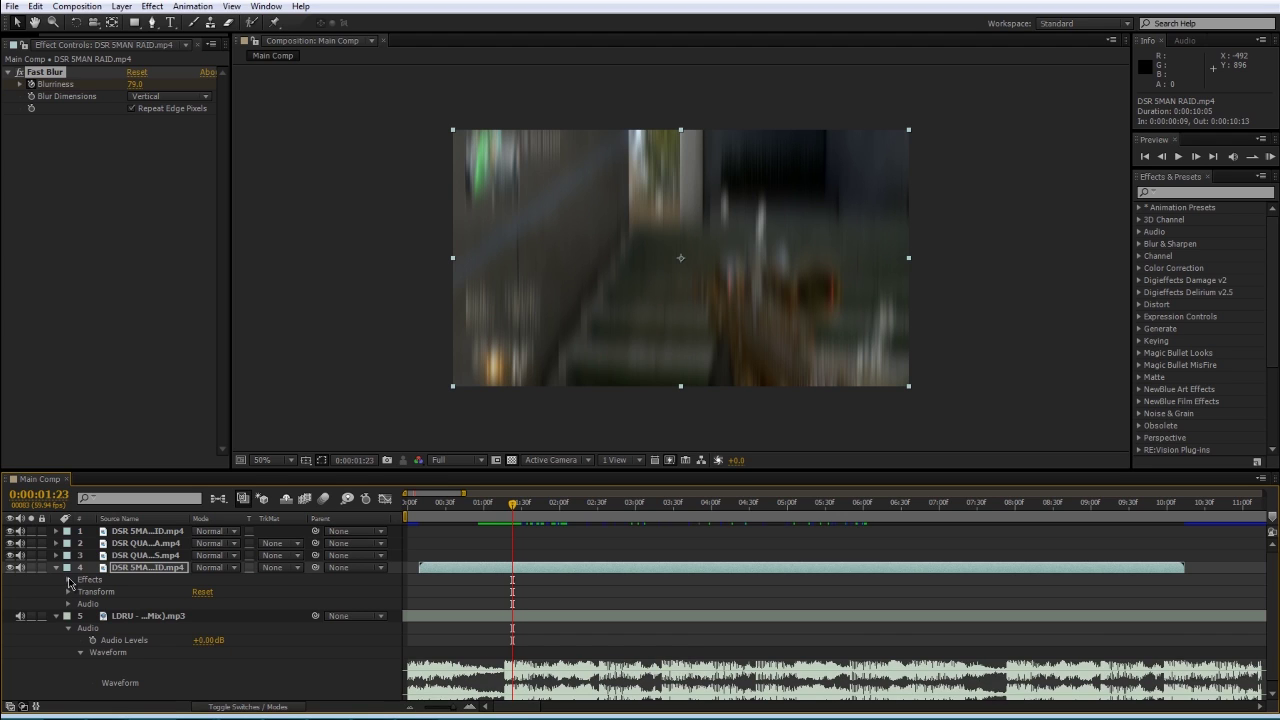
left_click(69, 580)
left_click(81, 594)
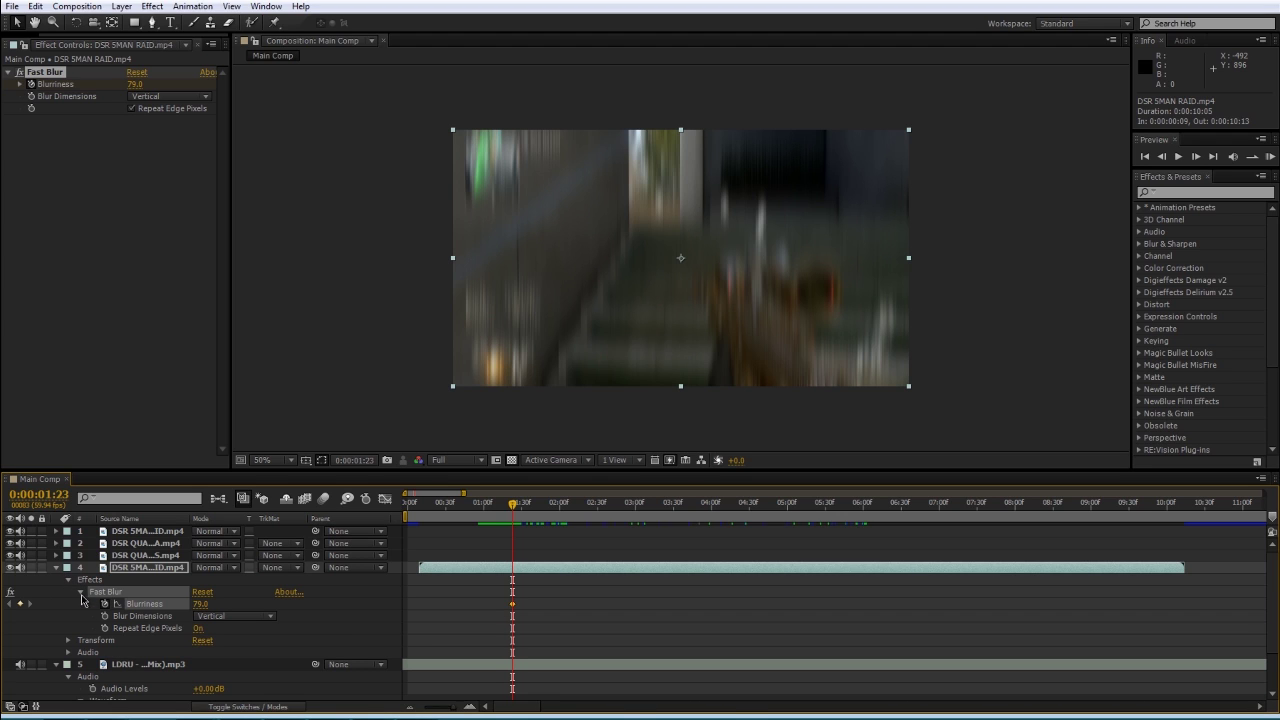
left_click(476, 628)
left_click(534, 516)
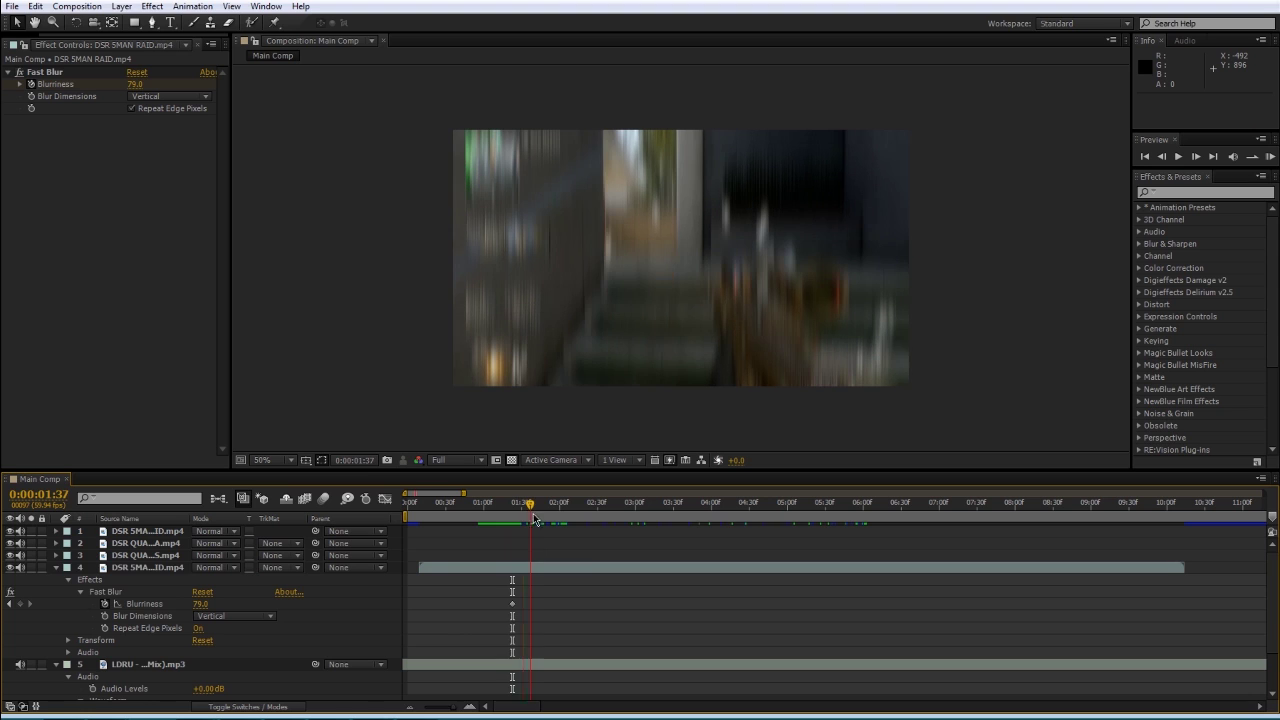
- Add a Blurriness keyframe of 0 at 02:51, after the 79 keyframe
left_click(512, 604)
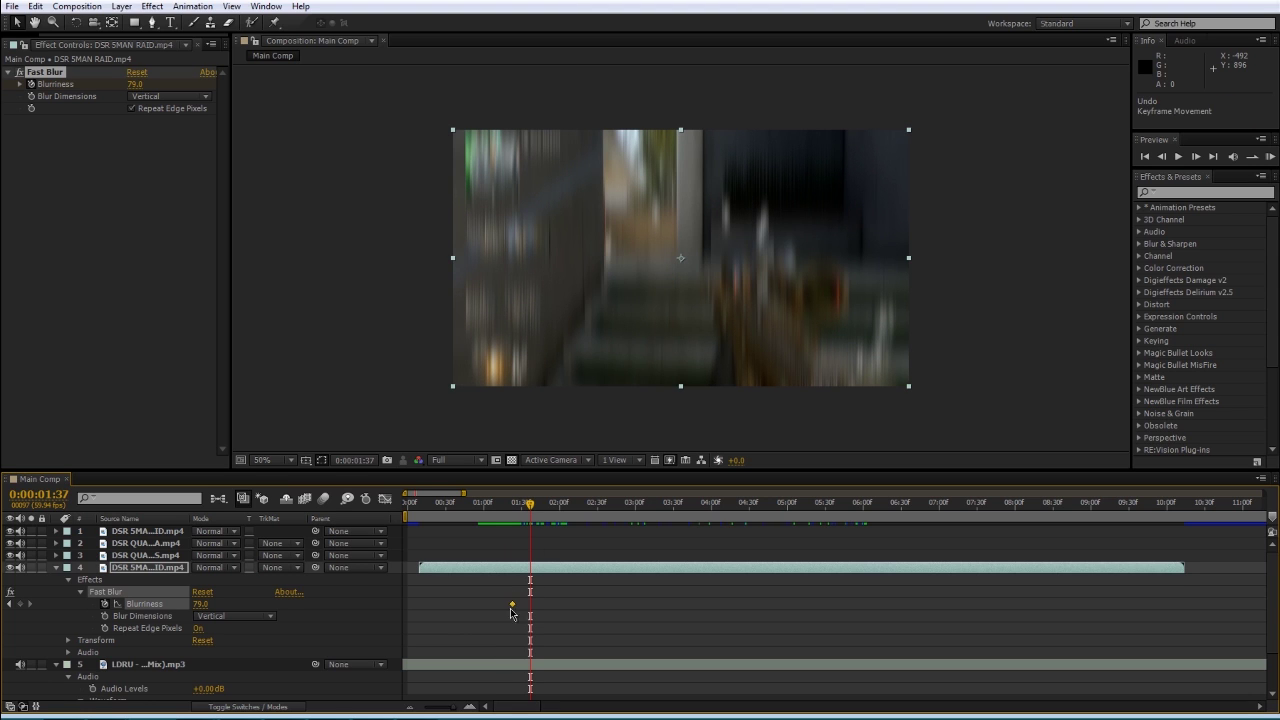
left_click(505, 622)
left_click(522, 505)
left_click_drag(522, 510, 625, 530)
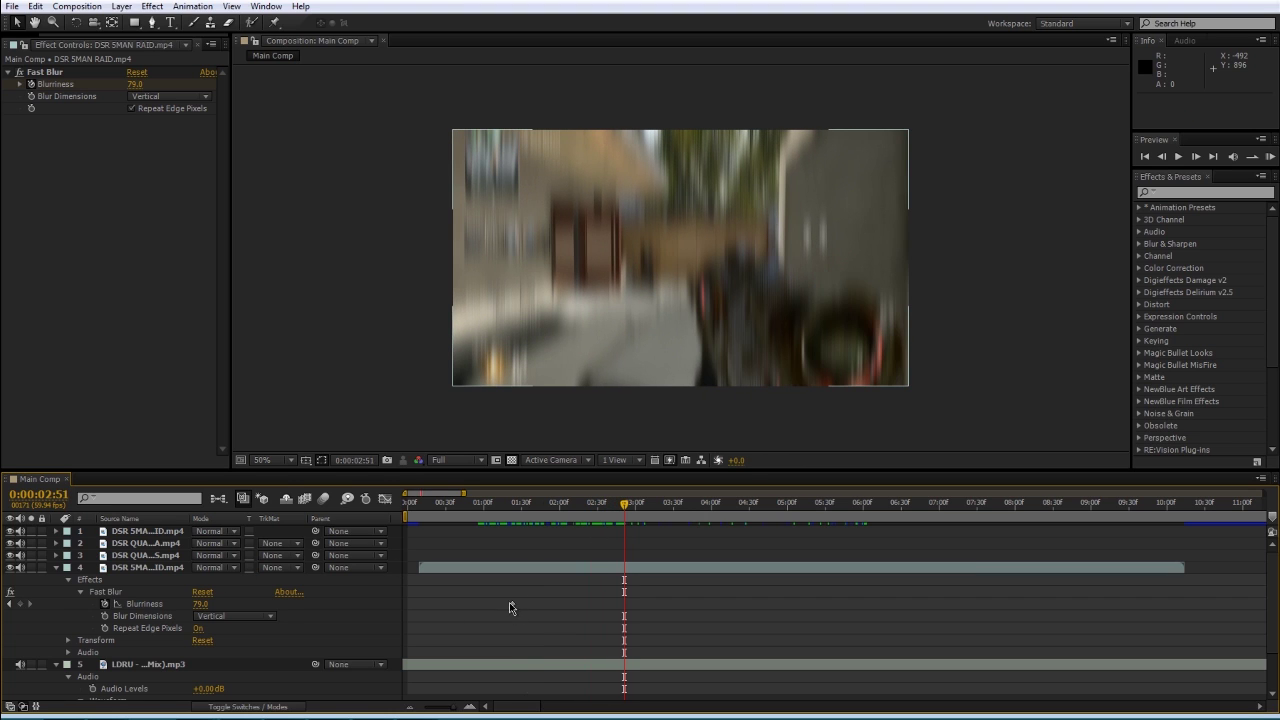
mouse_move(511, 608)
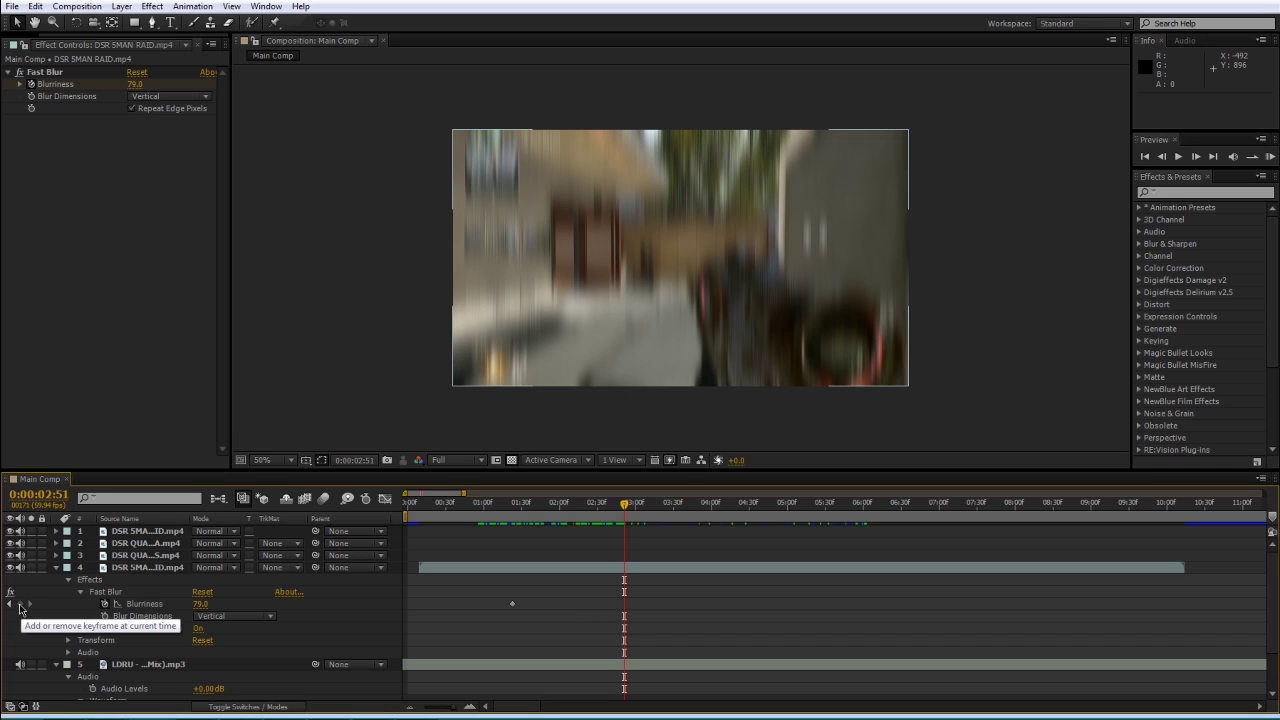
left_click(20, 605)
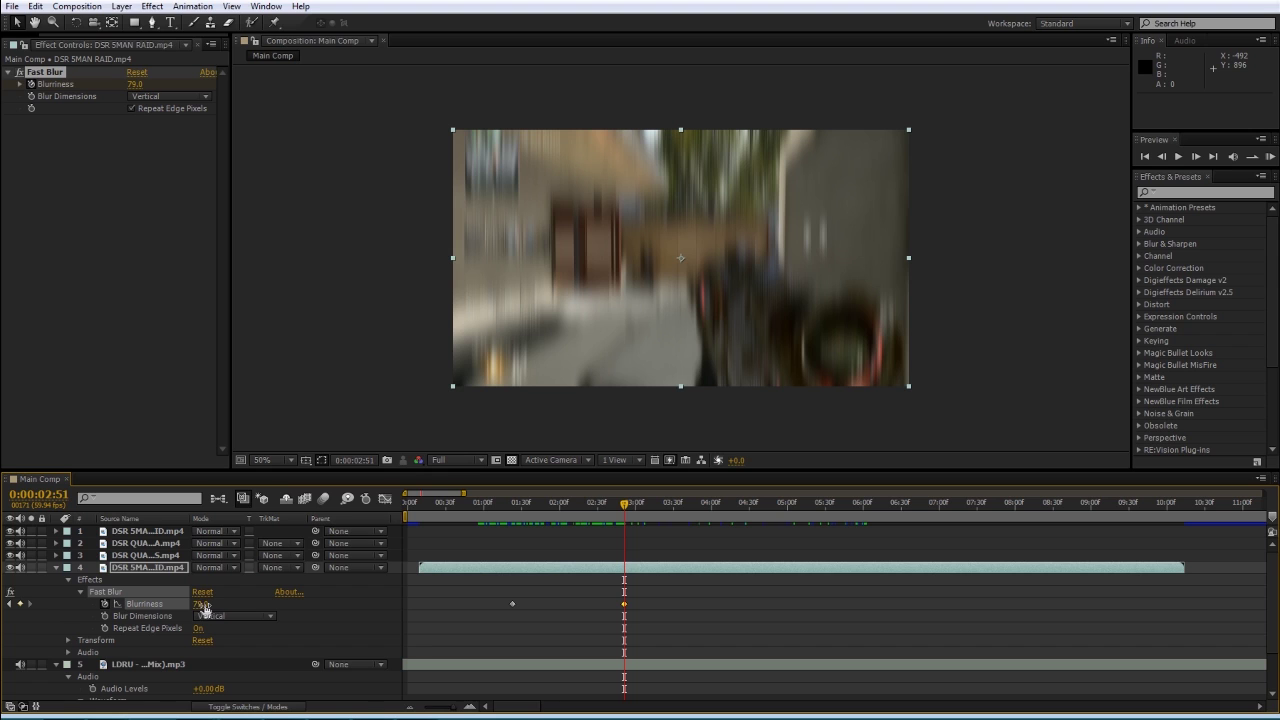
left_click_drag(200, 604, 150, 616)
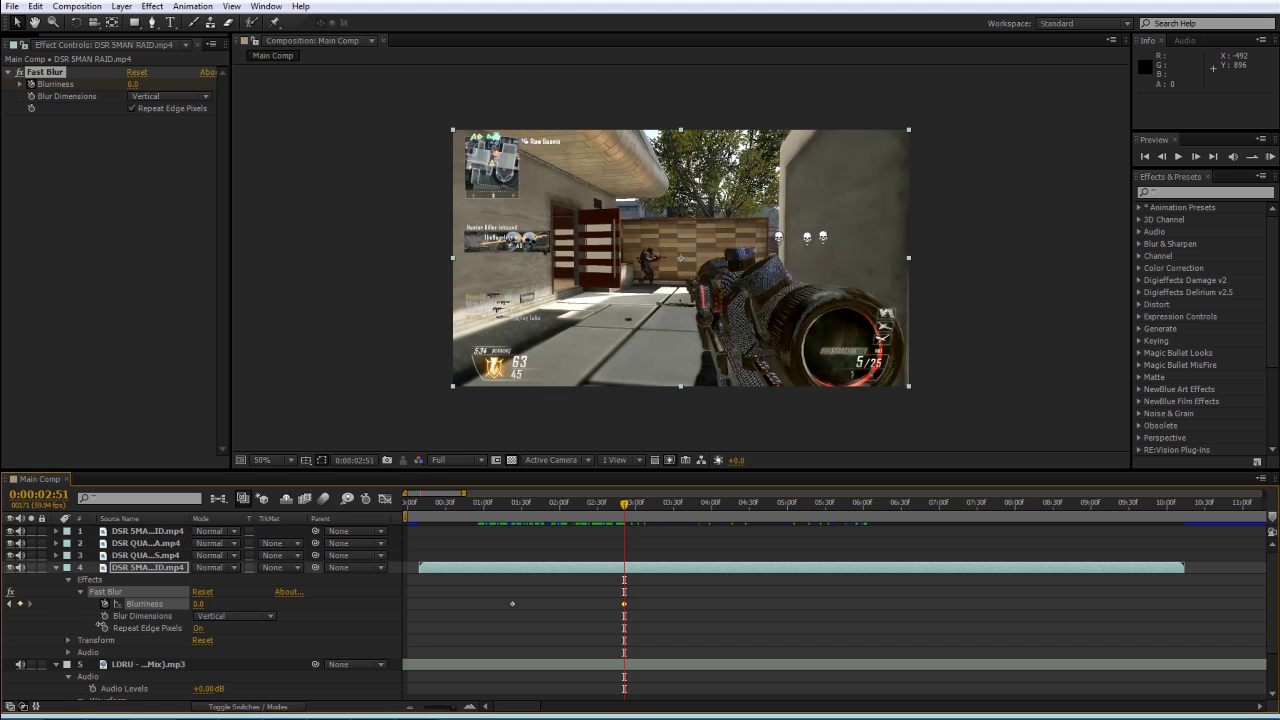
- Add a Blurriness keyframe of 86 at 03:31 and review the blur ramp
left_click(514, 617)
mouse_move(519, 611)
left_mouse_down()
mouse_move(495, 589)
mouse_move(523, 619)
left_mouse_up()
left_click_drag(518, 505, 675, 557)
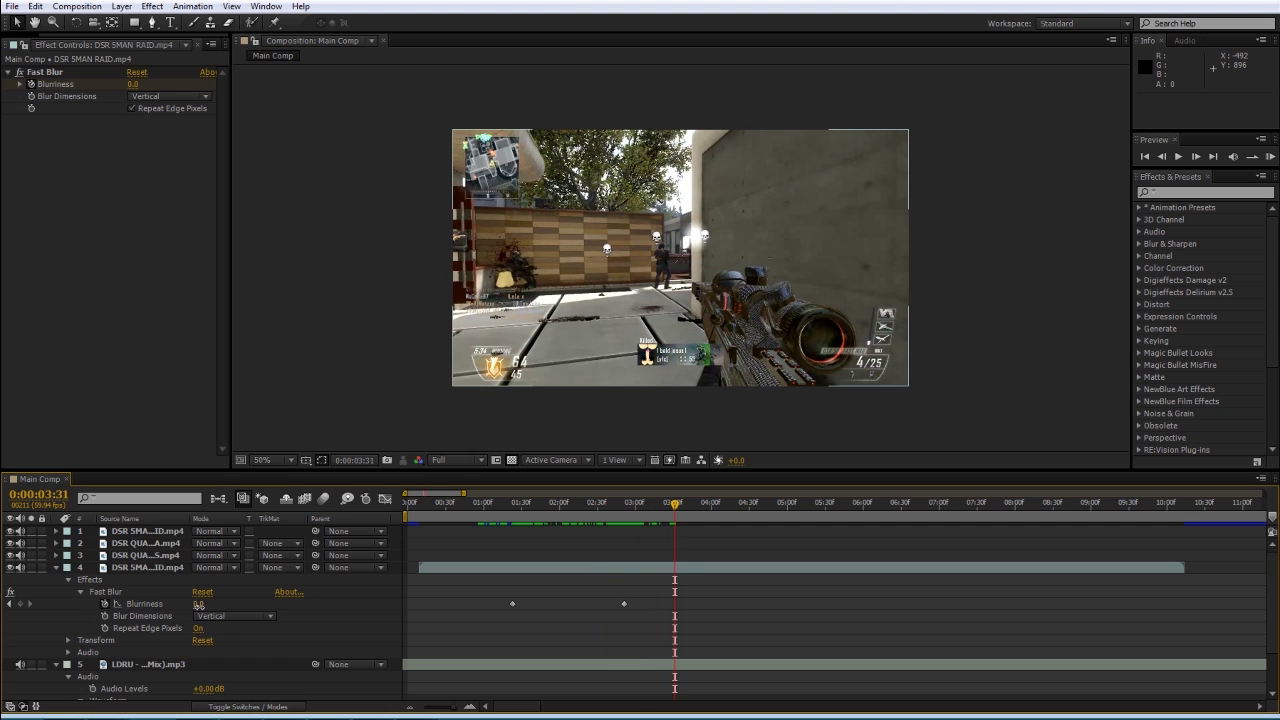
left_click_drag(198, 604, 229, 599)
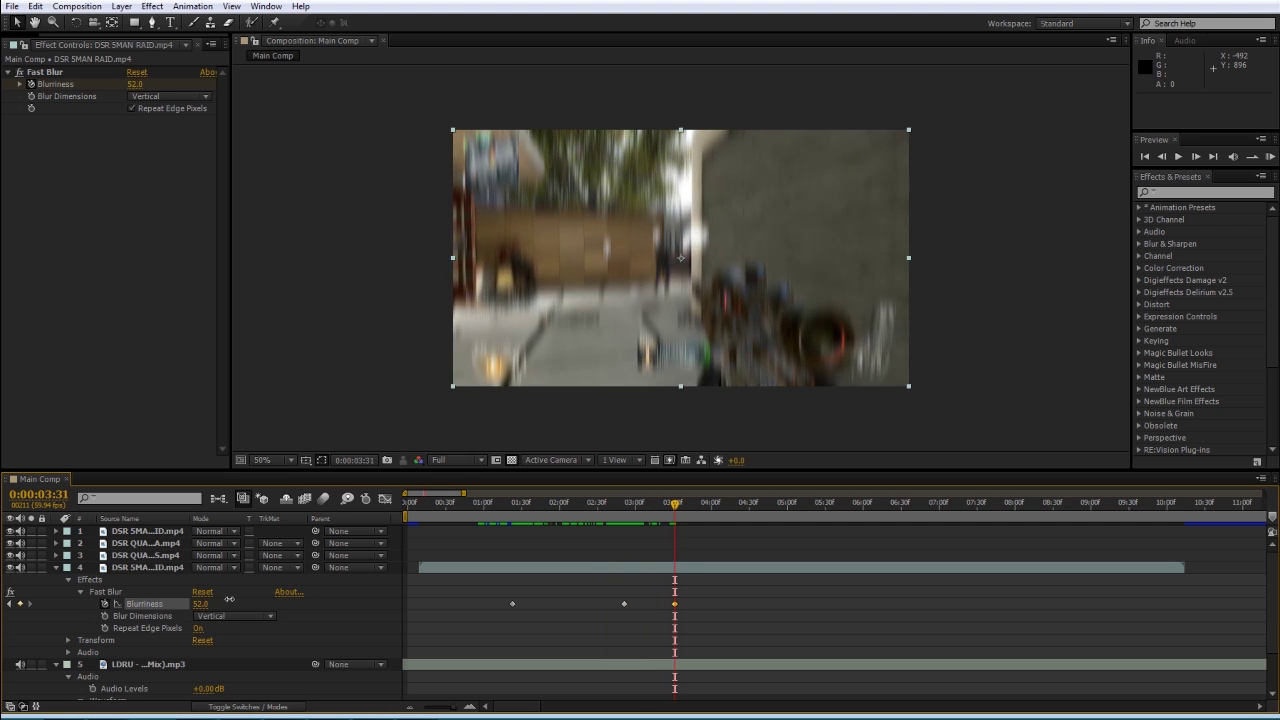
left_click(675, 604)
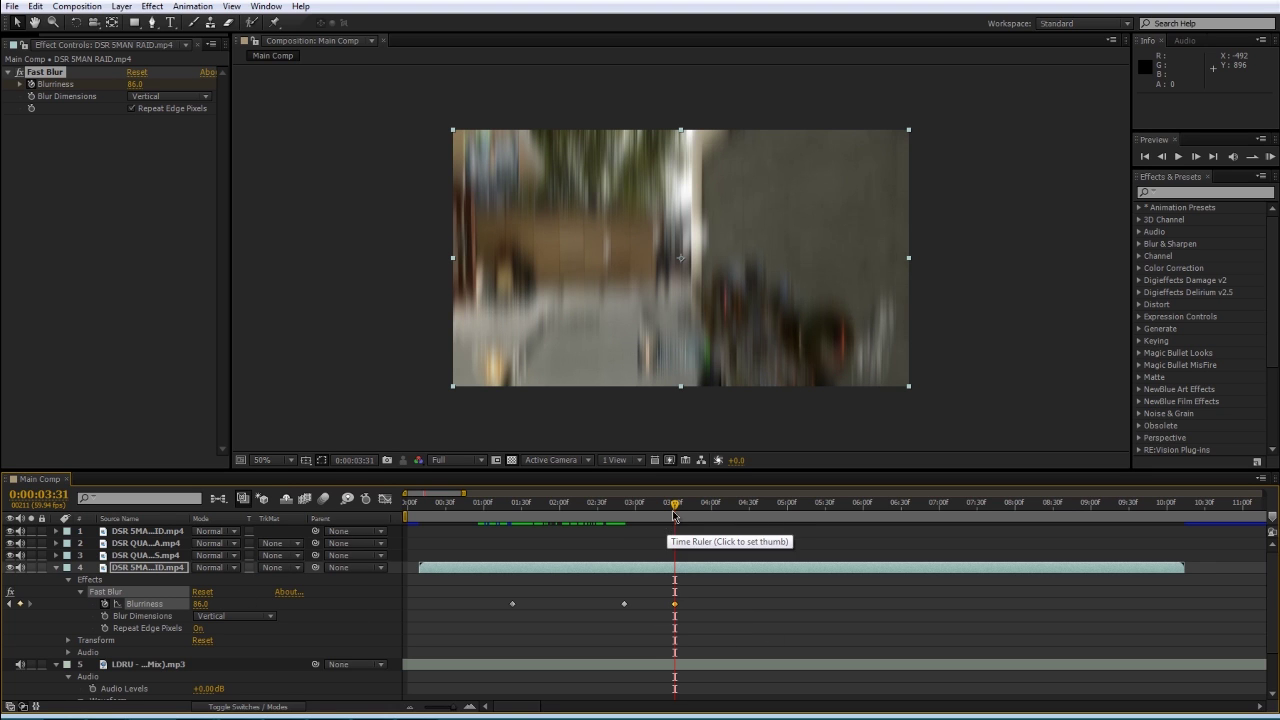
left_click_drag(670, 518, 724, 549)
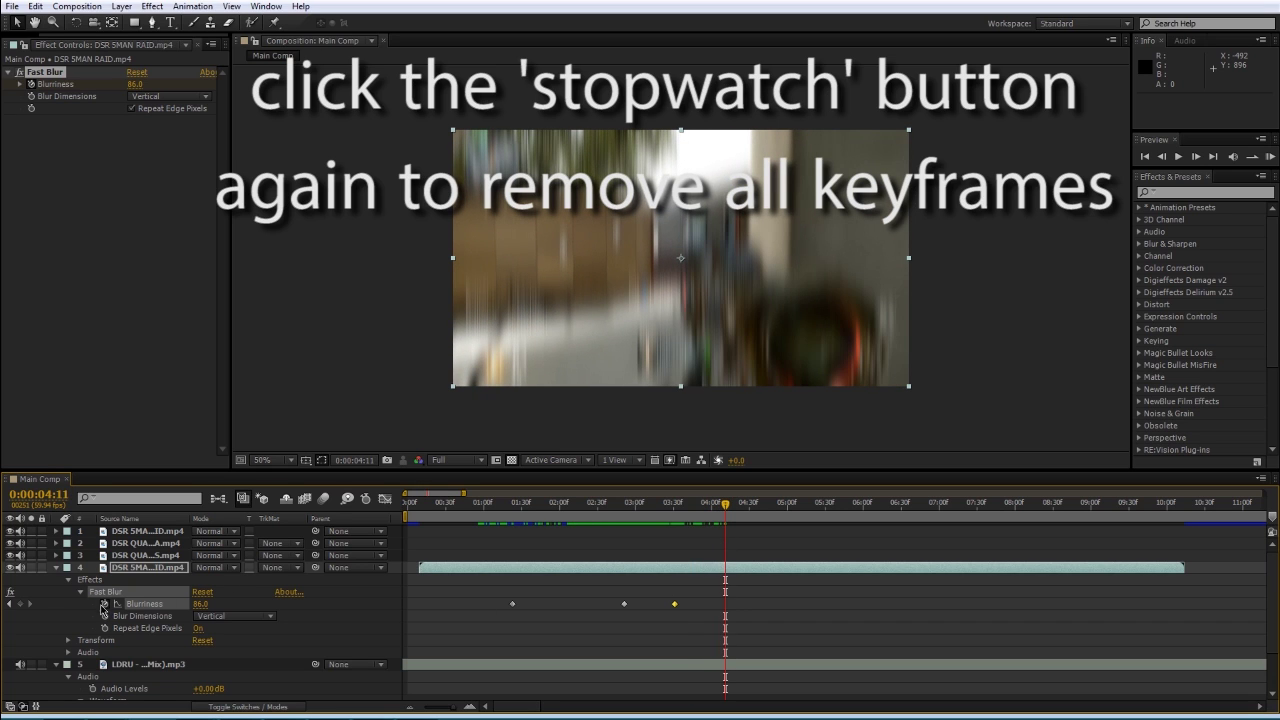
- Drag a Blurriness keyframe later along the timeline and play through the retimed blur
left_click(538, 520)
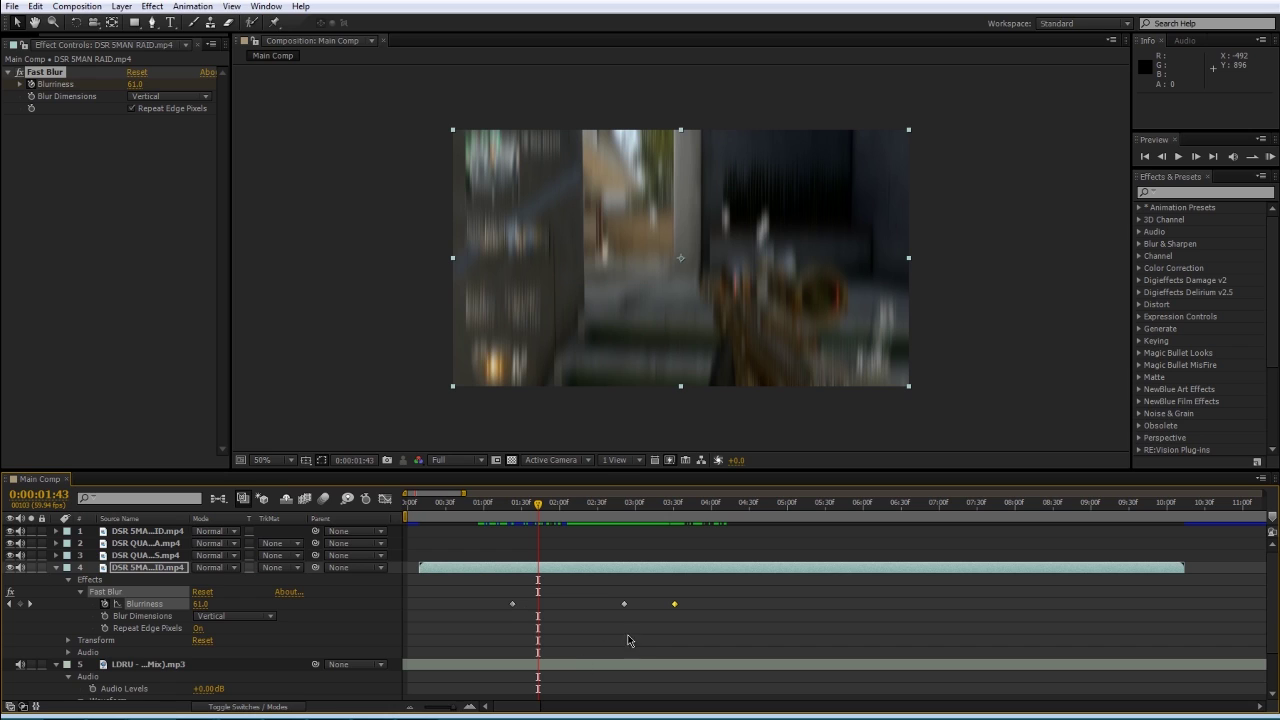
left_click_drag(624, 604, 690, 604)
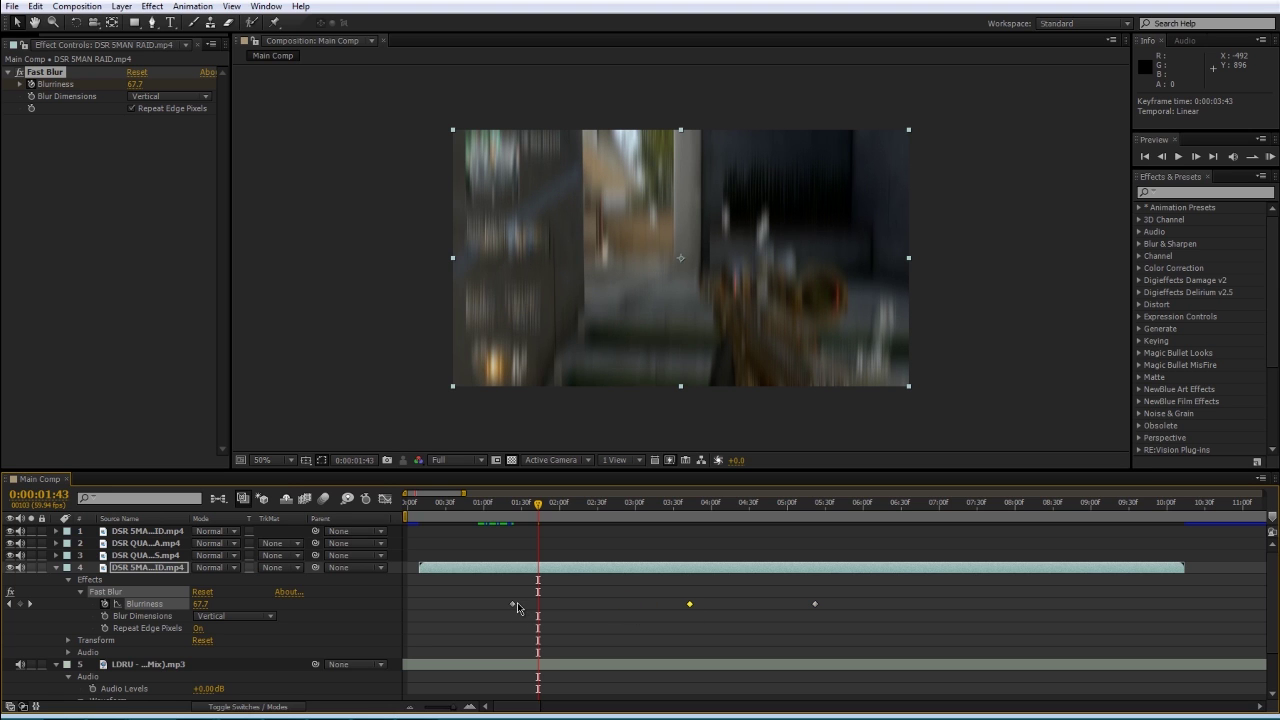
left_click_drag(517, 521, 786, 548)
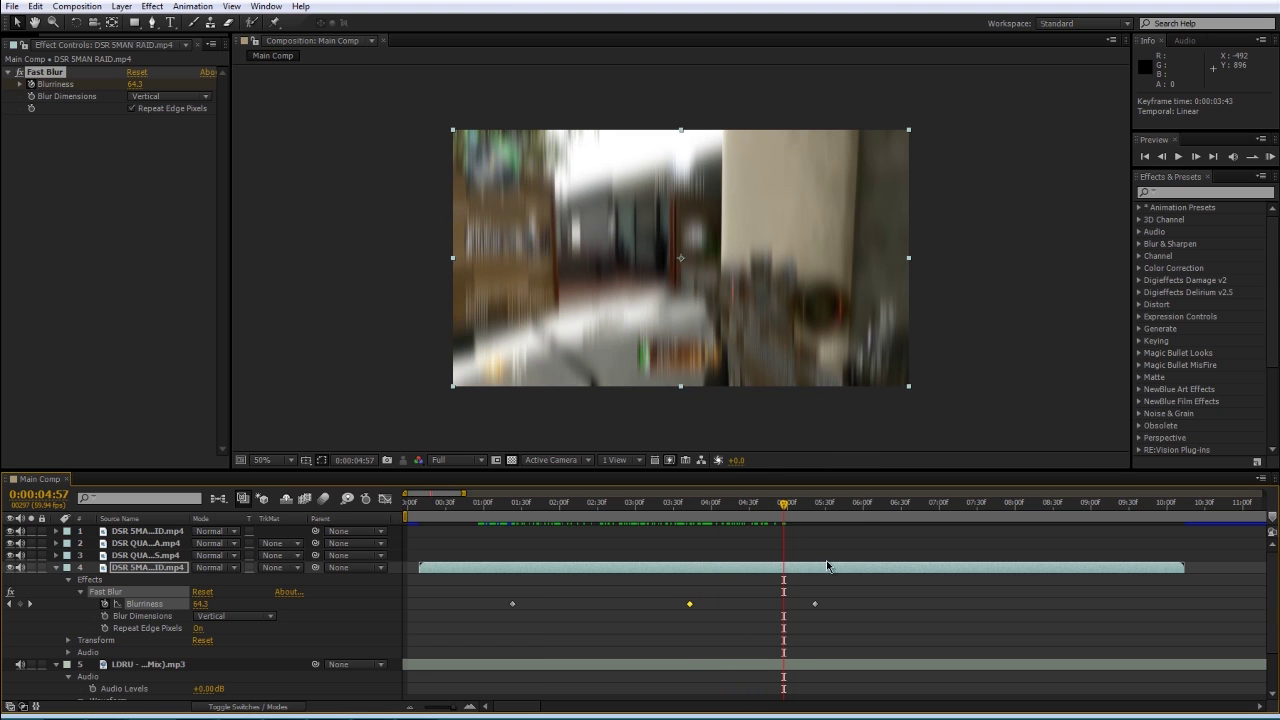
- Search 'turb' in Effects & Presets and drag Turbulent Displace onto the gameplay clip layer
left_click(910, 360)
left_click(1207, 192)
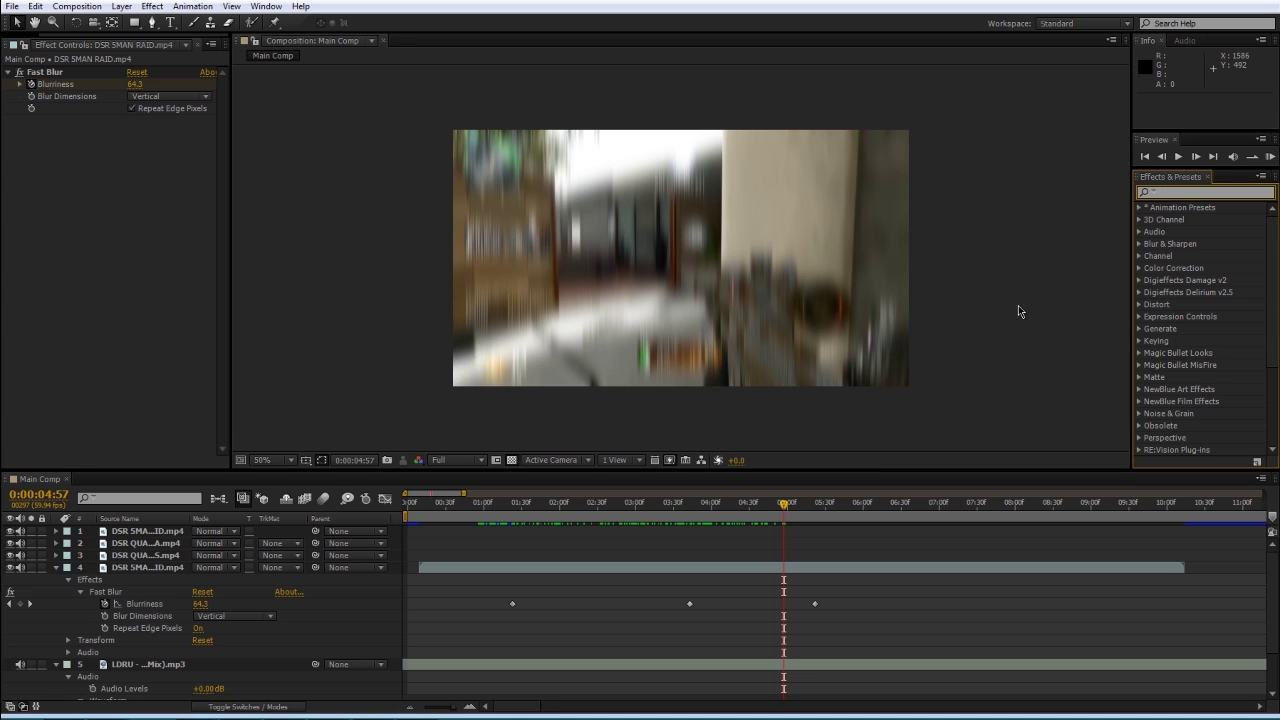
type("turb")
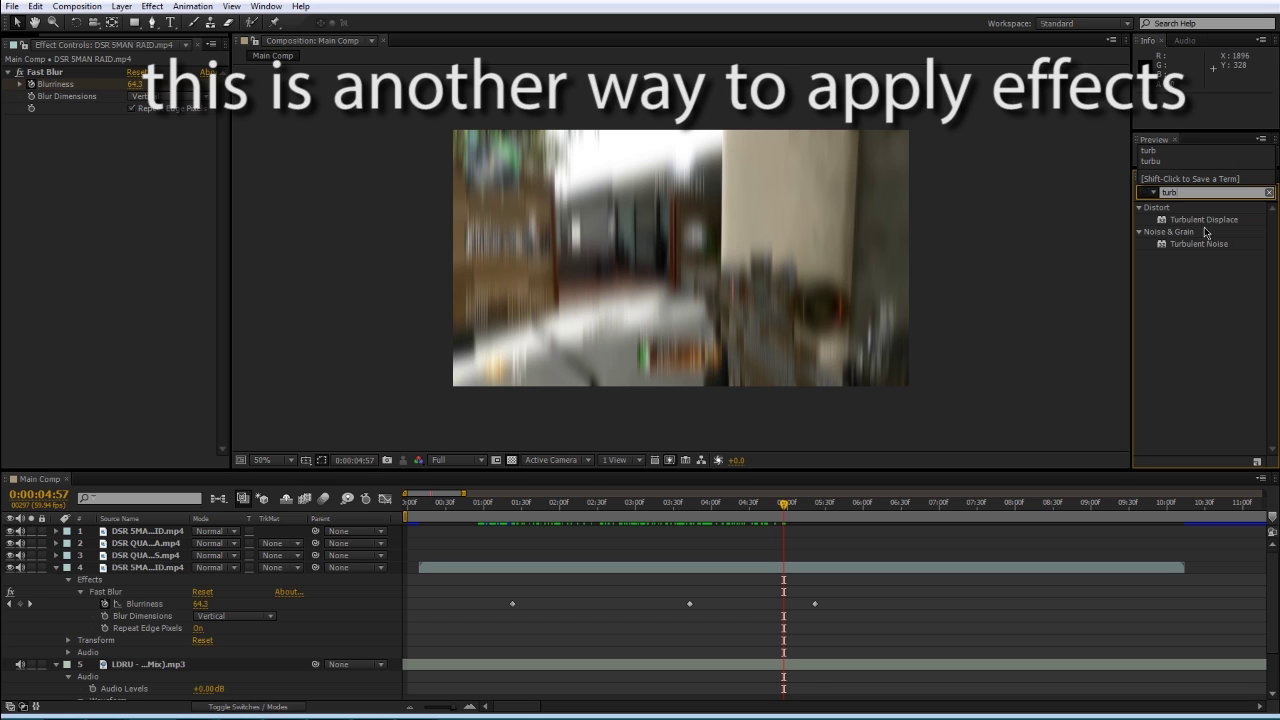
left_click_drag(1193, 227, 130, 565)
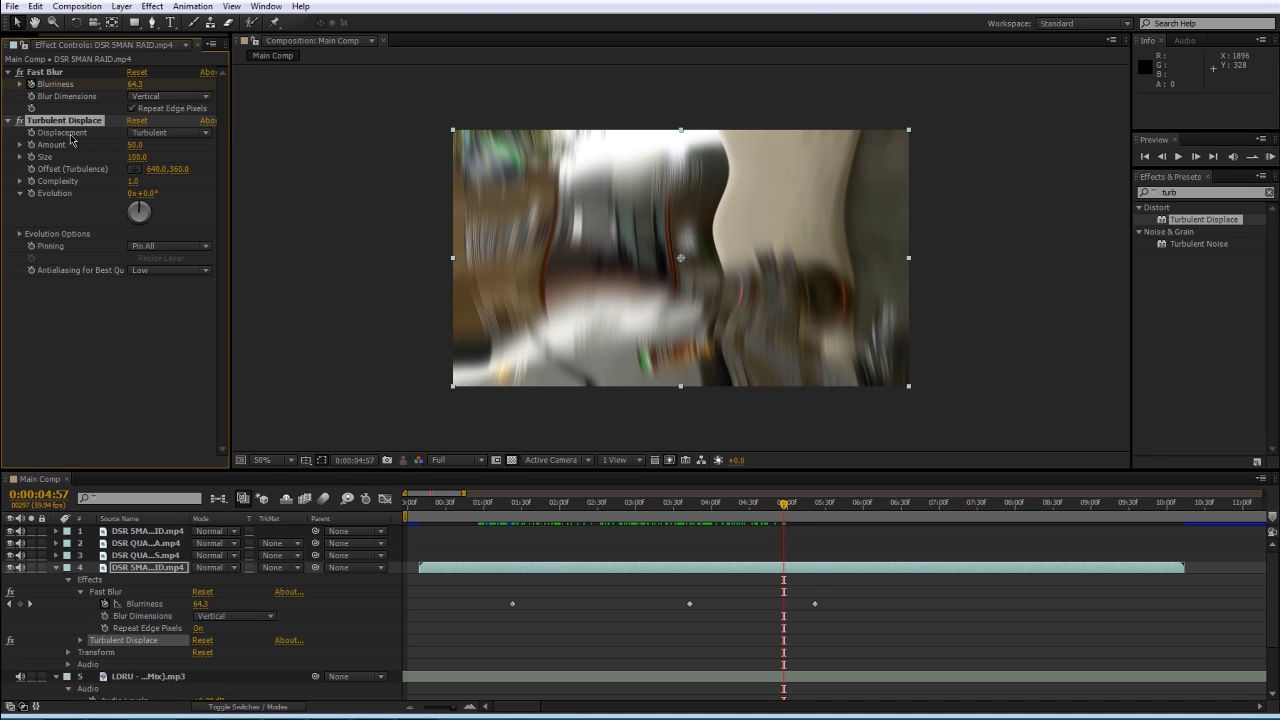
left_click(44, 73)
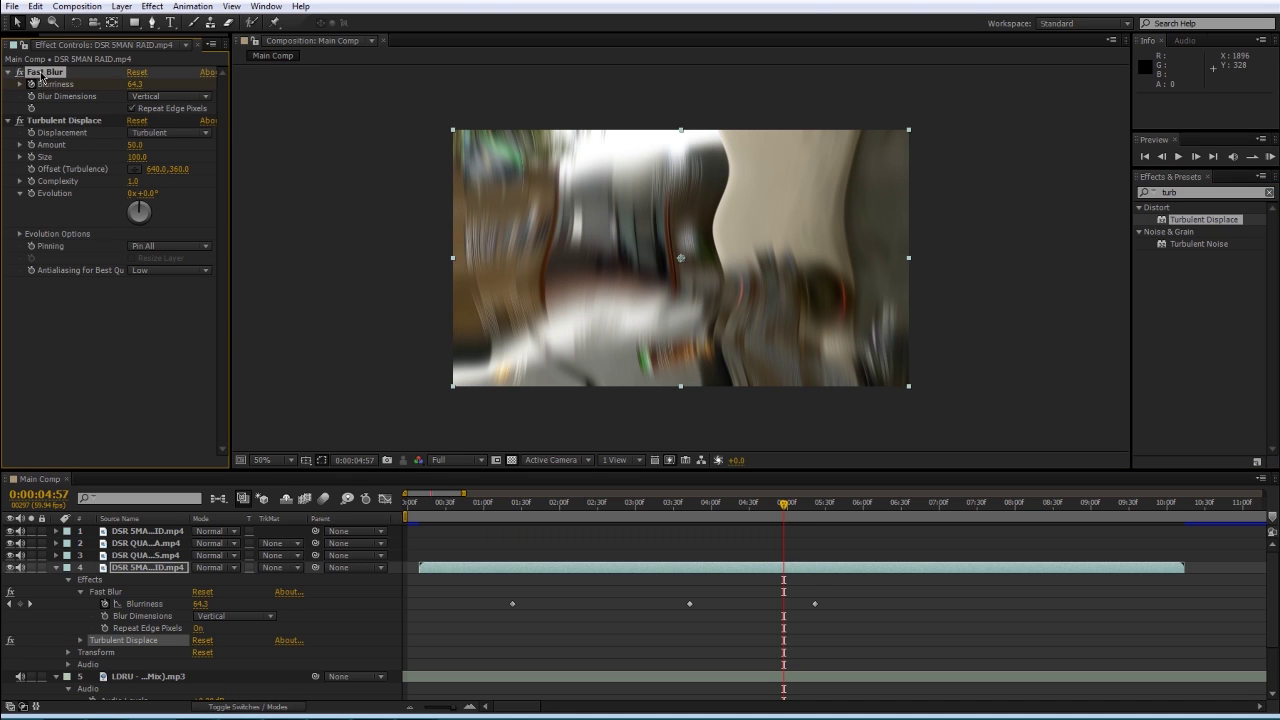
left_click(48, 120)
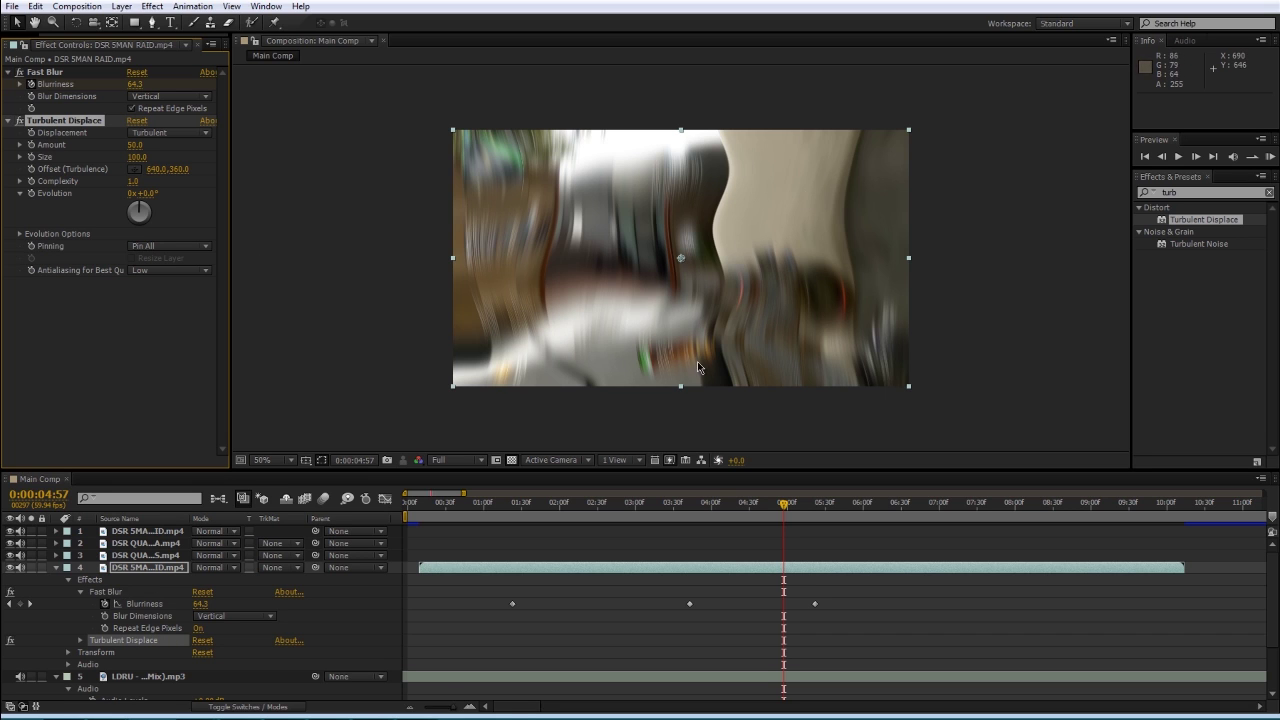
left_click_drag(737, 507, 515, 532)
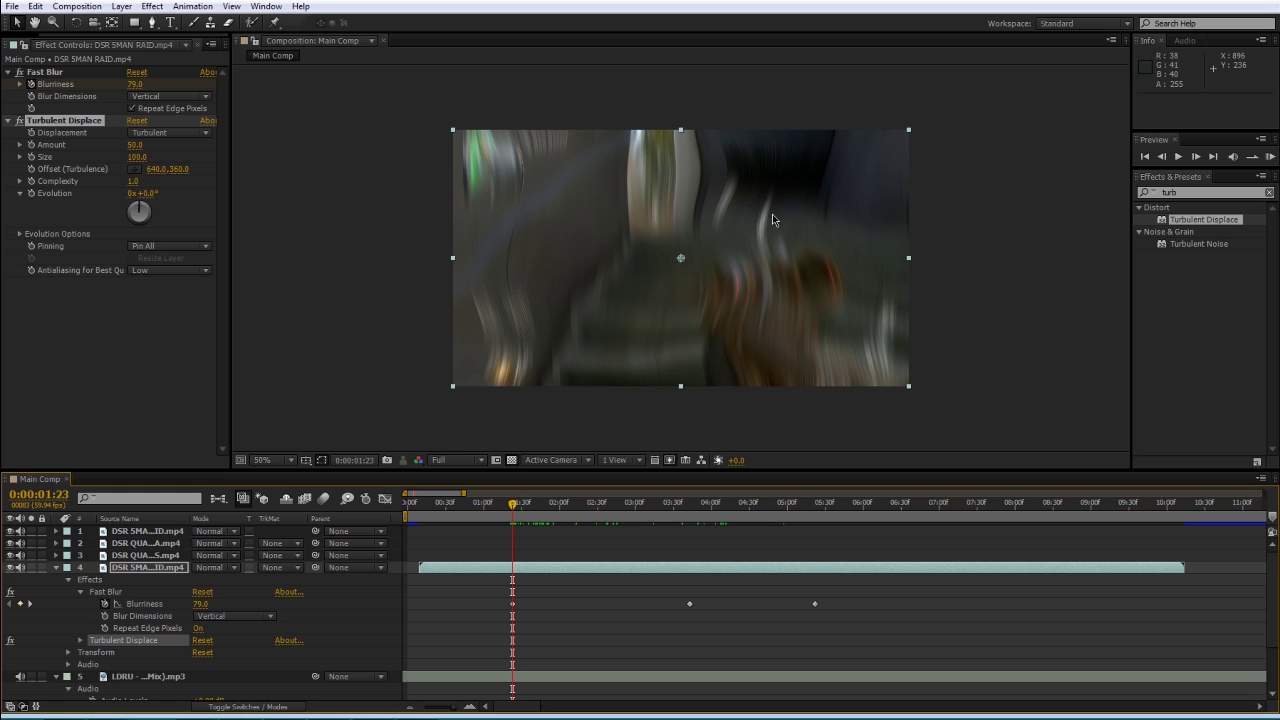
- Keyframe Turbulent Displace Amount at 01:23, then set it to 0 later in the clip
left_click(32, 146)
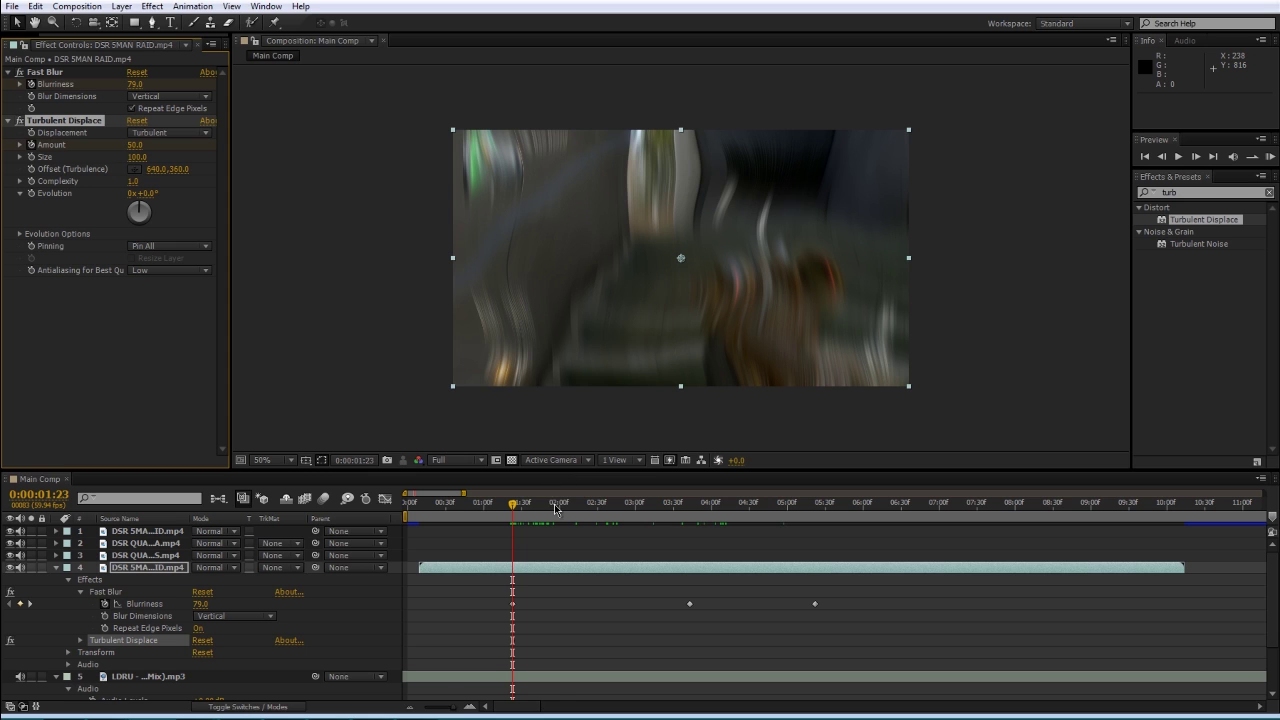
left_click_drag(555, 508, 690, 534)
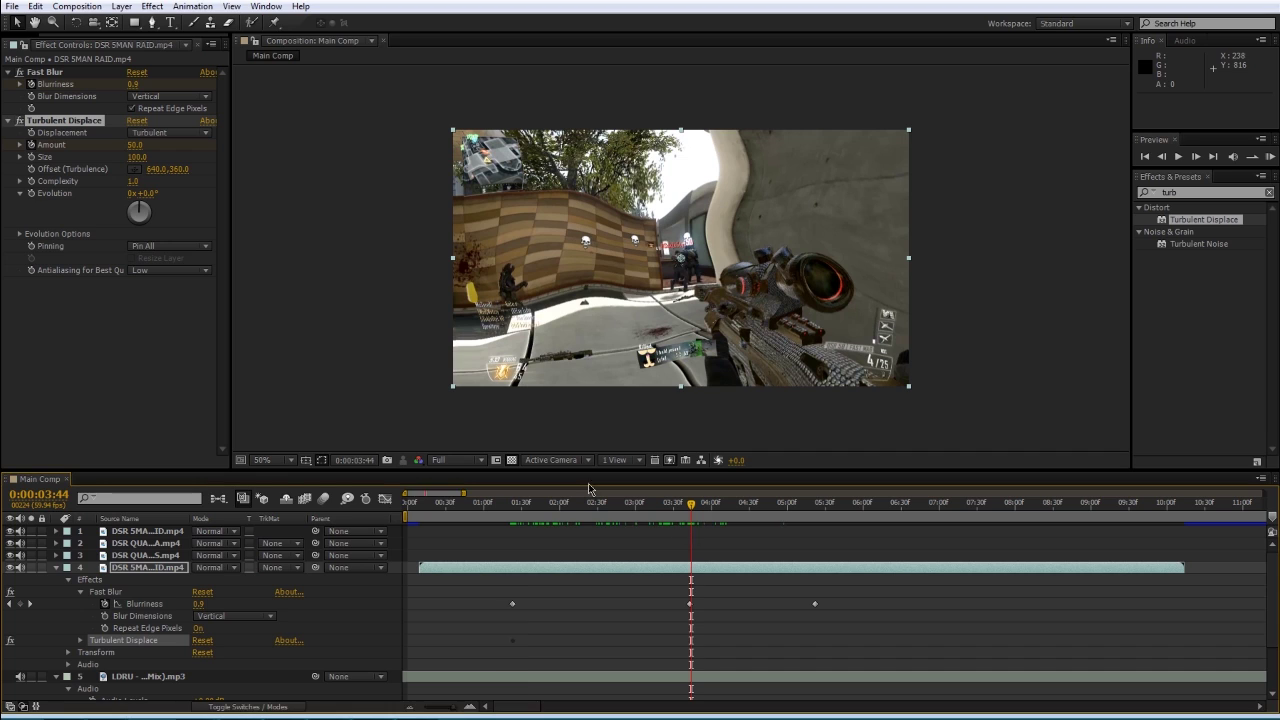
left_click(135, 146)
type("0")
key("Return")
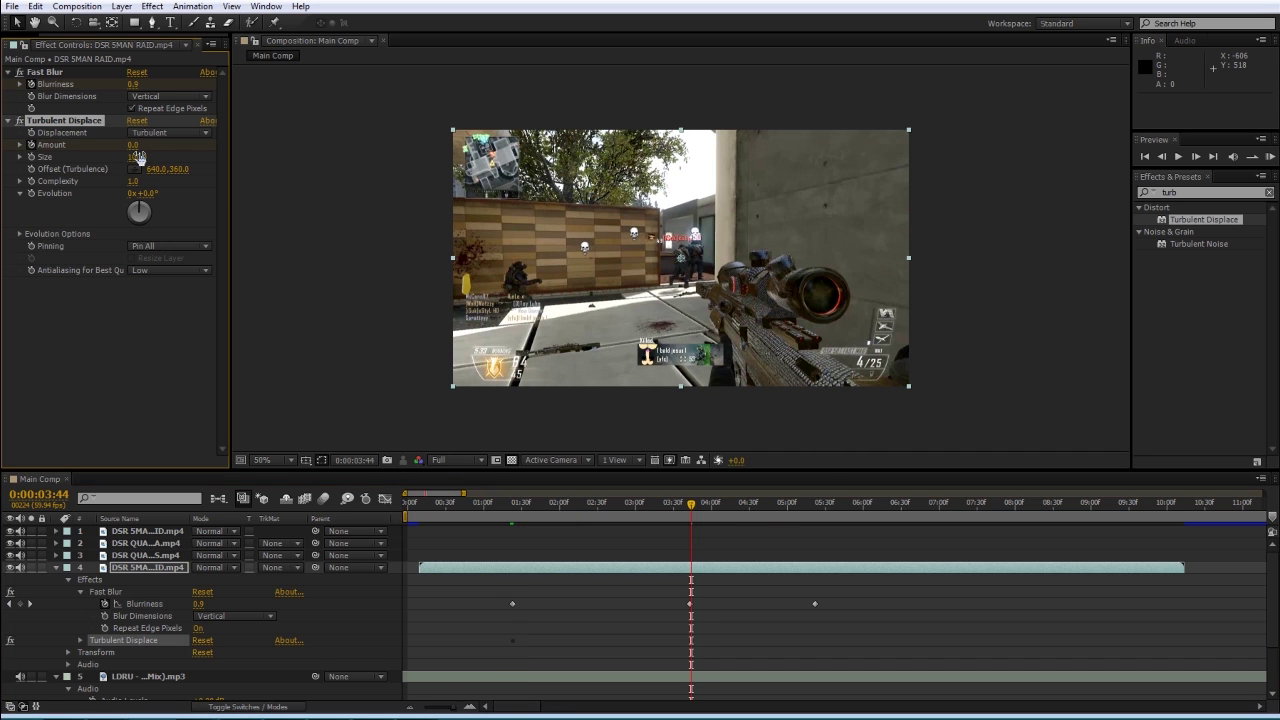
- Preview with music, set Amount back to 50 at 0:00:05:24, and show keyframed properties with U
left_click(757, 508)
key("space")
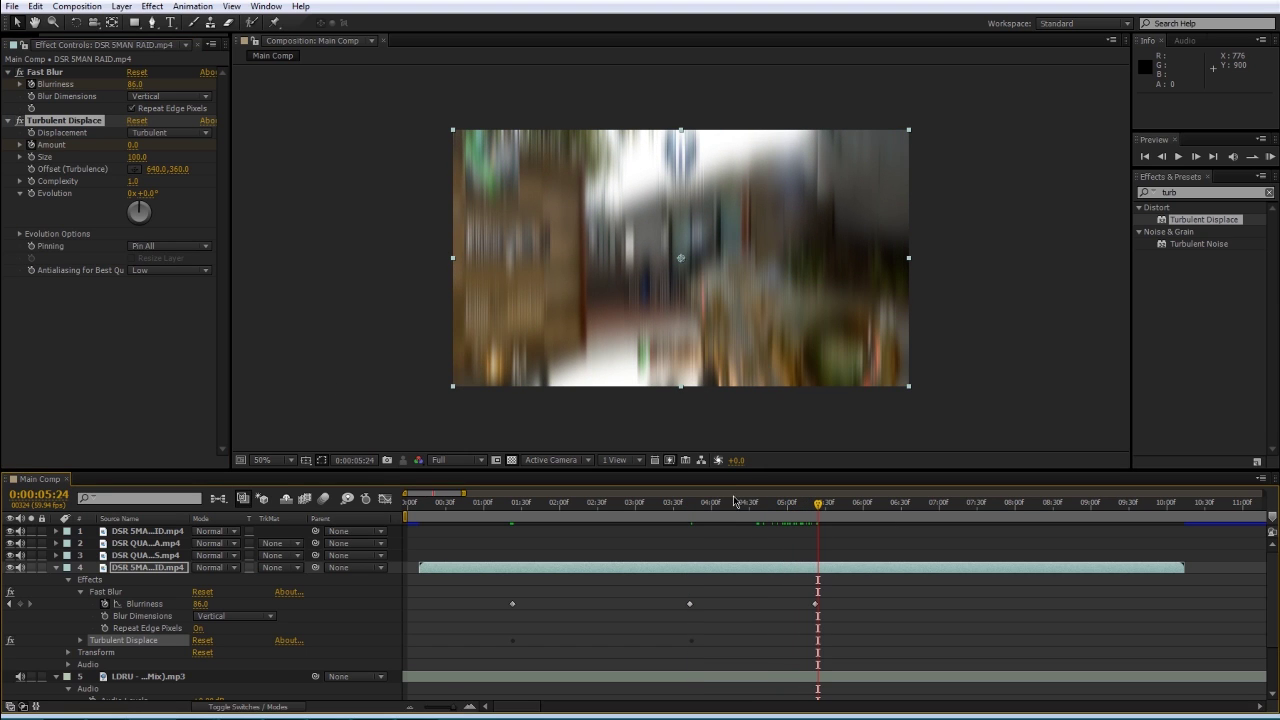
left_click(135, 145)
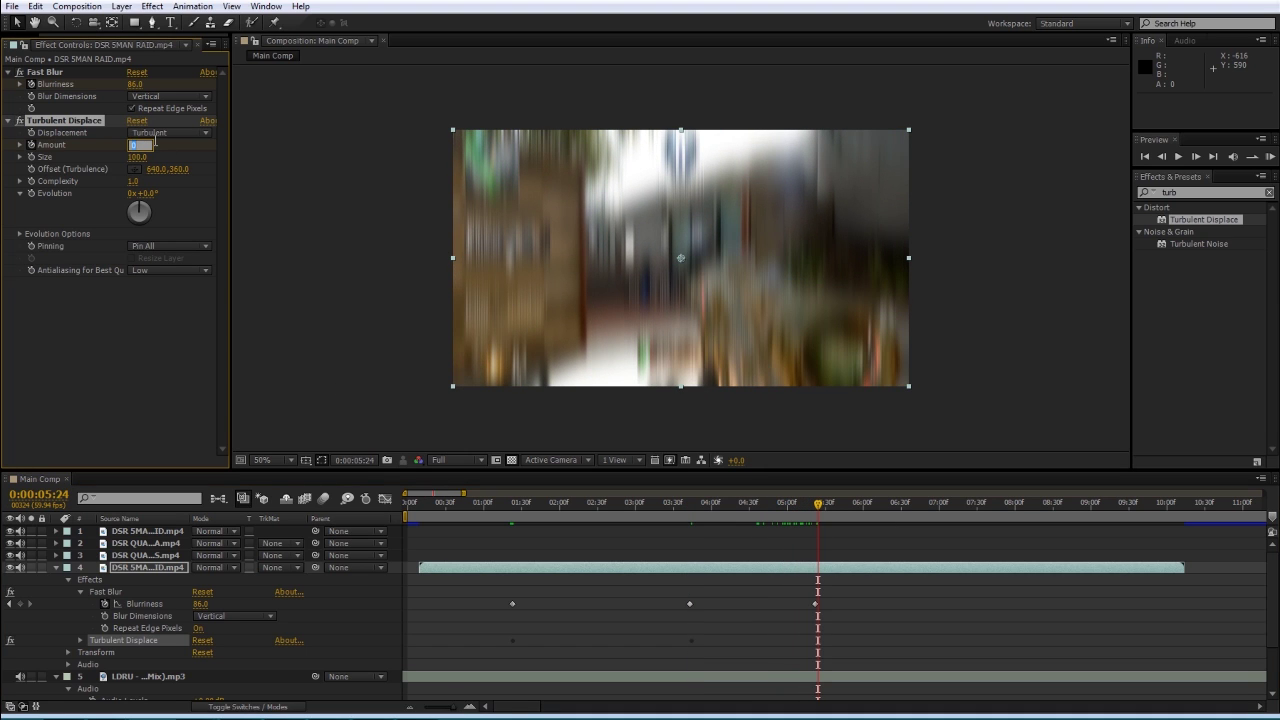
key("Return")
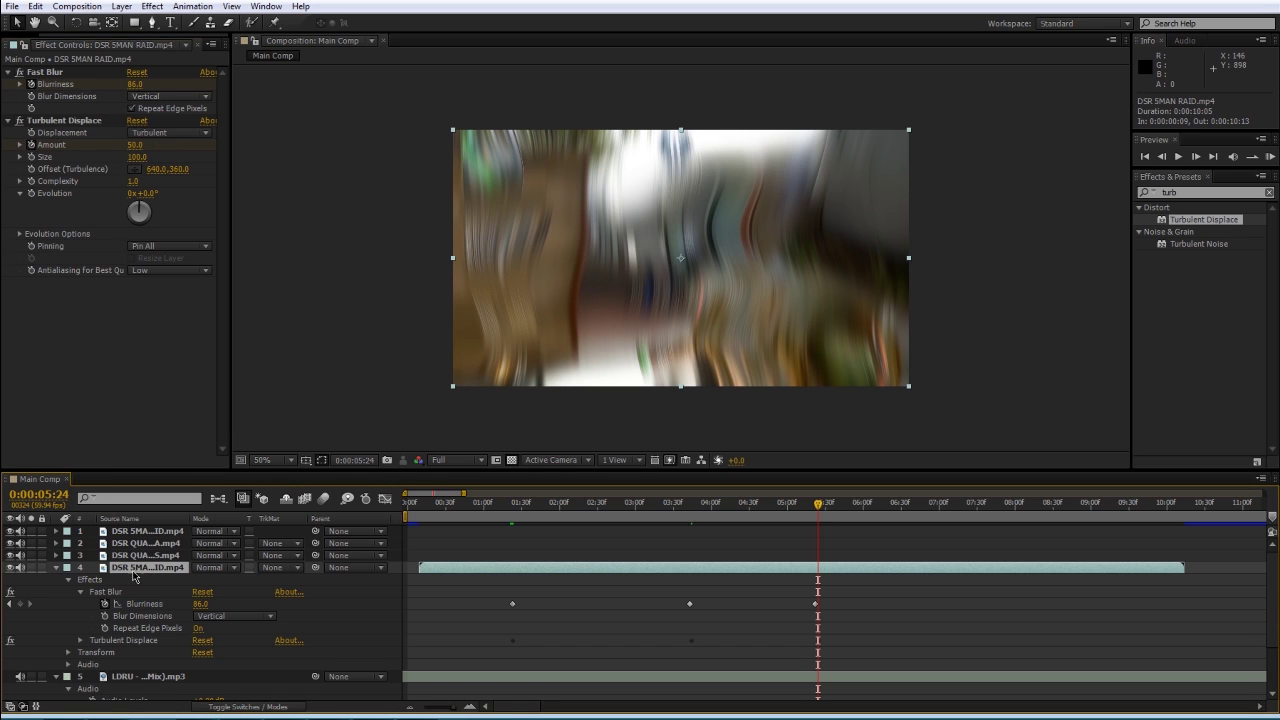
key("u")
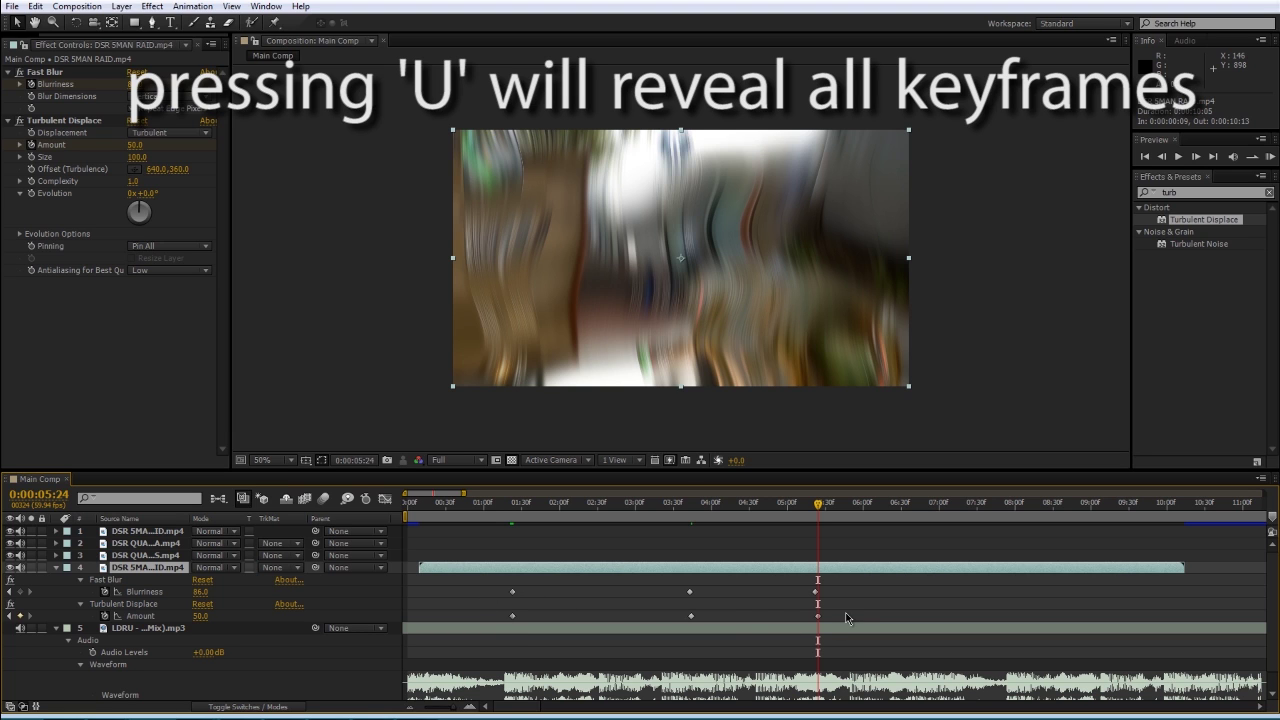
- Align the first Amount and Blurriness keyframes with 0:00:01:17
left_click_drag(505, 508, 520, 540)
scroll(512, 627, "down", 1)
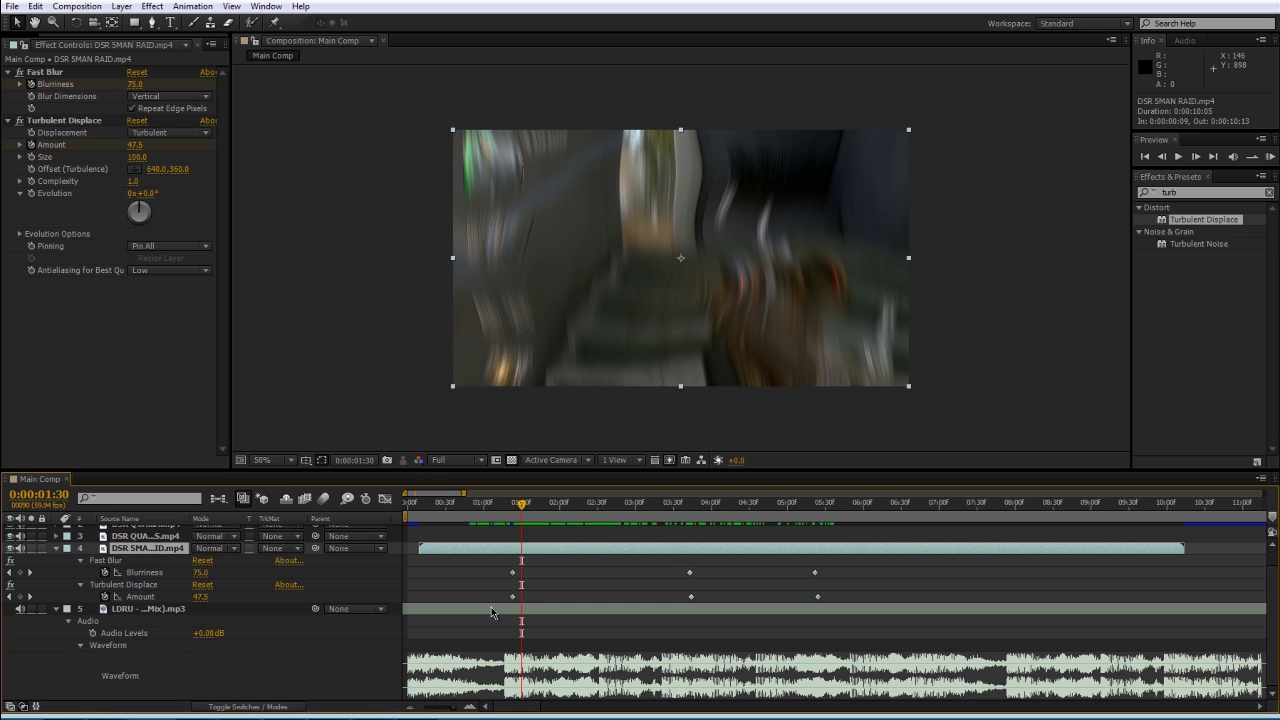
left_click(505, 580)
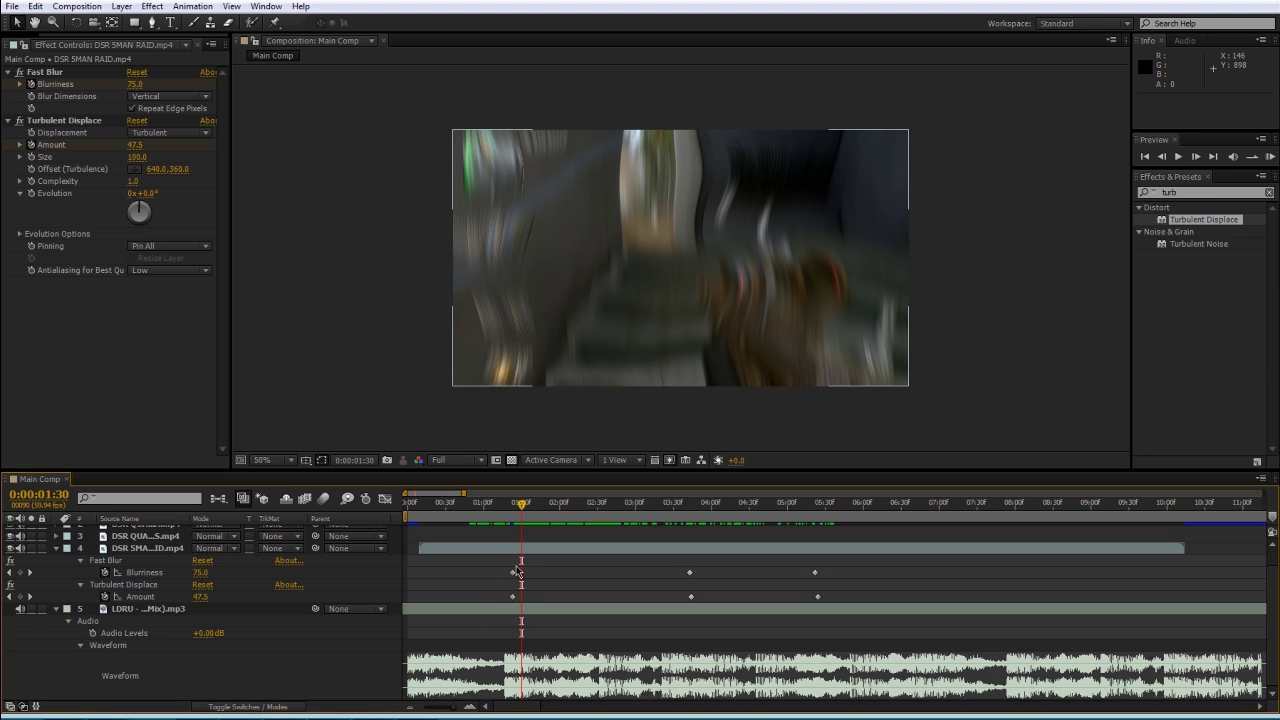
left_click(506, 511)
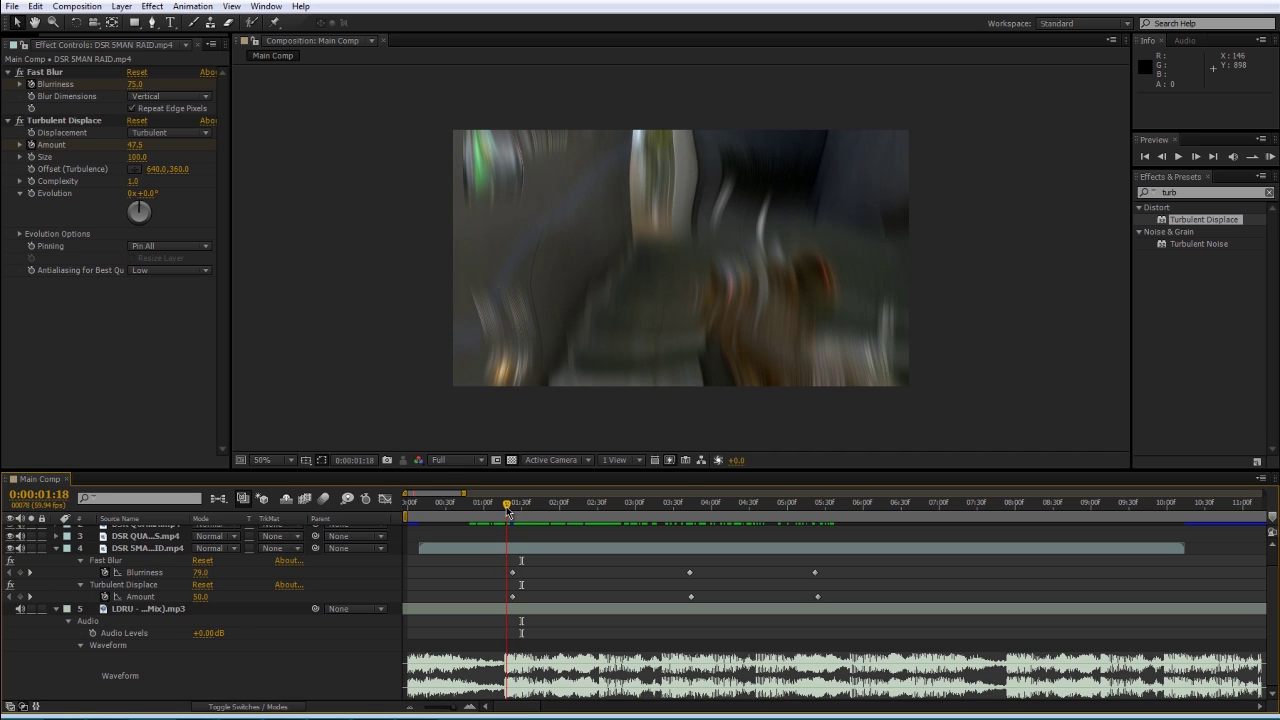
left_click_drag(513, 597, 507, 598)
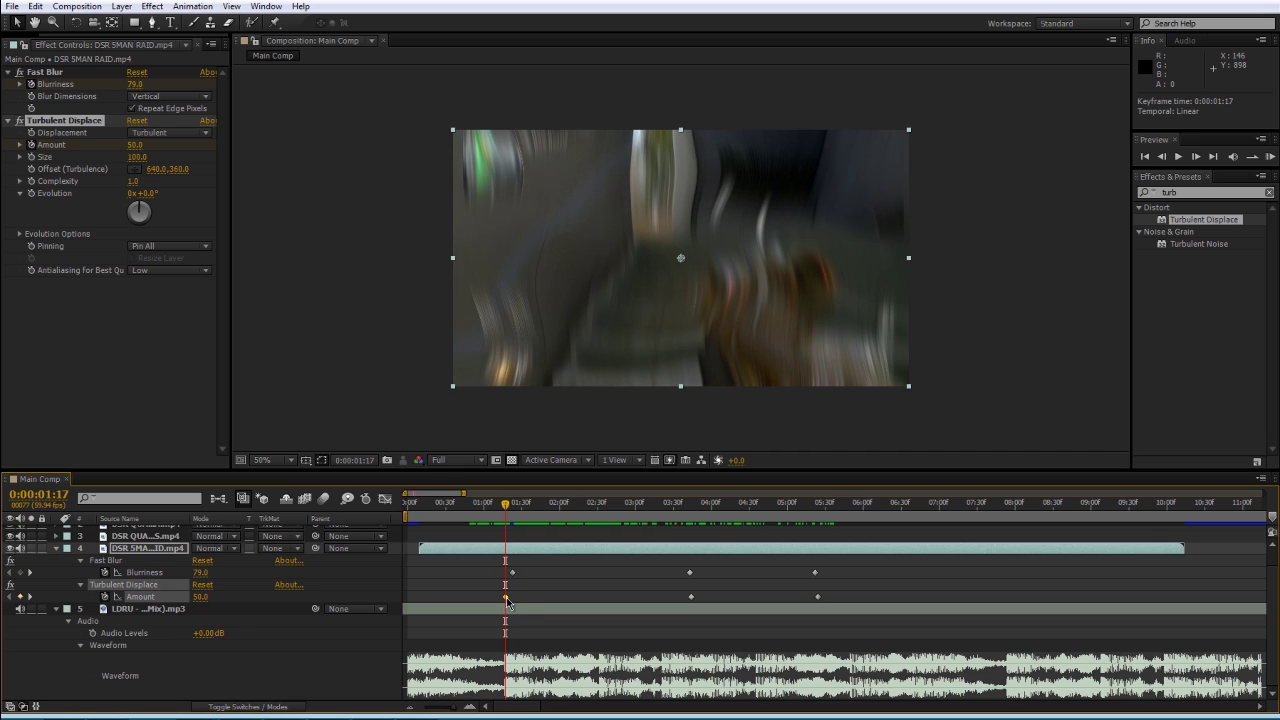
mouse_move(512, 573)
left_mouse_down()
mouse_move(494, 576)
mouse_move(505, 578)
left_mouse_up()
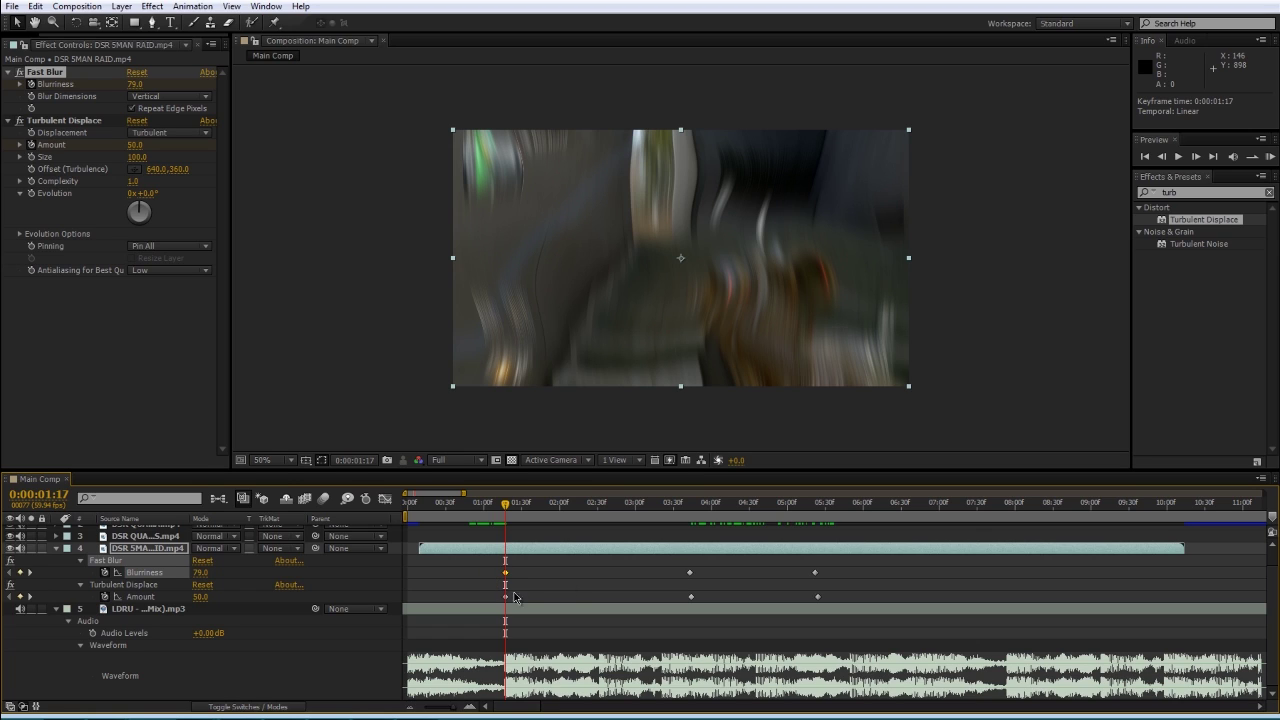
- Pull the remaining Blurriness and Amount keyframe pairs earlier, toward 0:00:01:13
mouse_move(678, 564)
left_mouse_down()
mouse_move(704, 606)
mouse_move(495, 577)
left_mouse_up()
left_click(600, 589)
left_click_drag(798, 562, 519, 584)
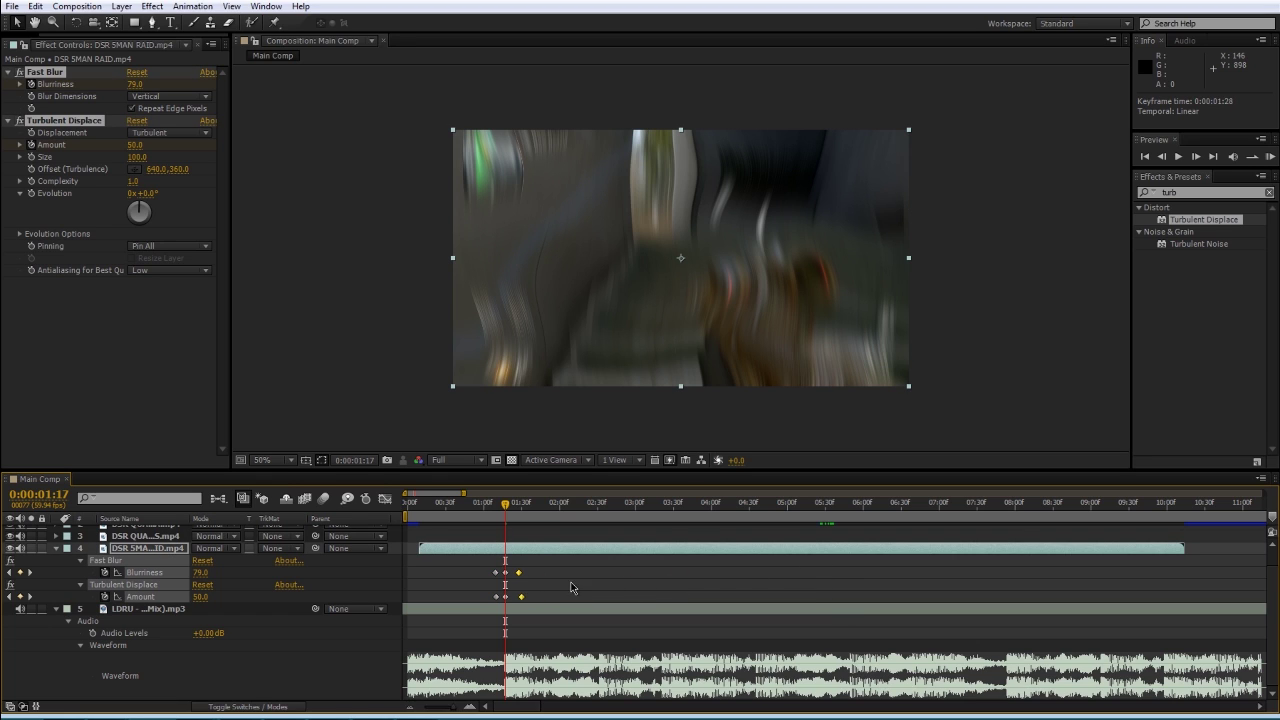
left_click(572, 587)
key("Page_Up")
key("Page_Up")
key("Page_Up")
key("Page_Up")
- Delete a Blurriness keyframe, undo it, and shift the Blurriness keyframes later
left_click_drag(515, 563, 540, 606)
left_click(527, 575)
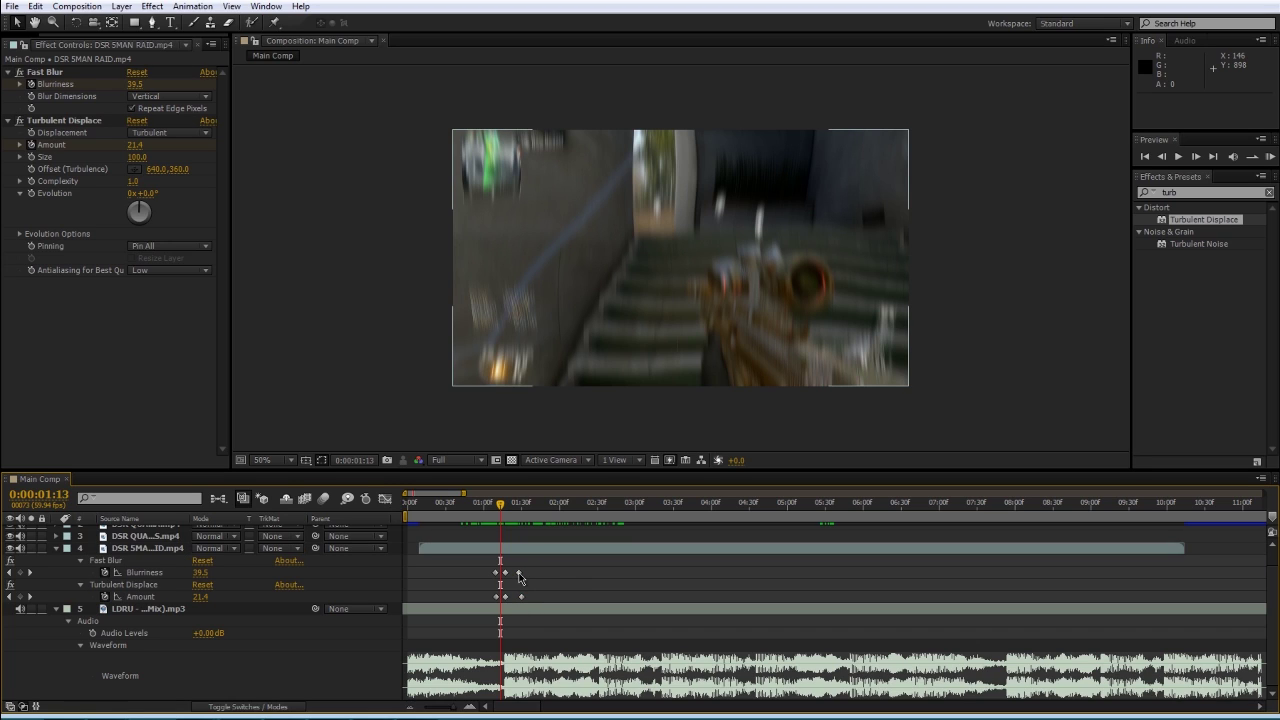
left_click(519, 573)
key("Delete")
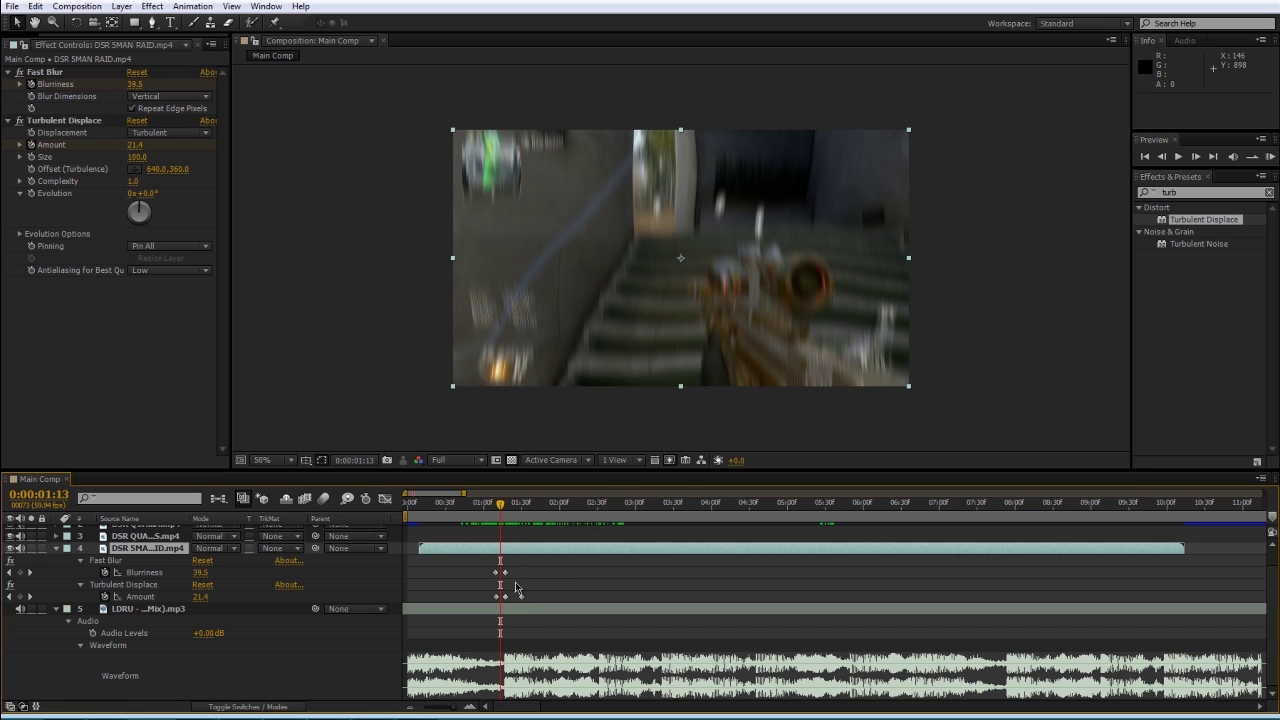
key("ctrl+z")
left_click_drag(478, 562, 603, 578)
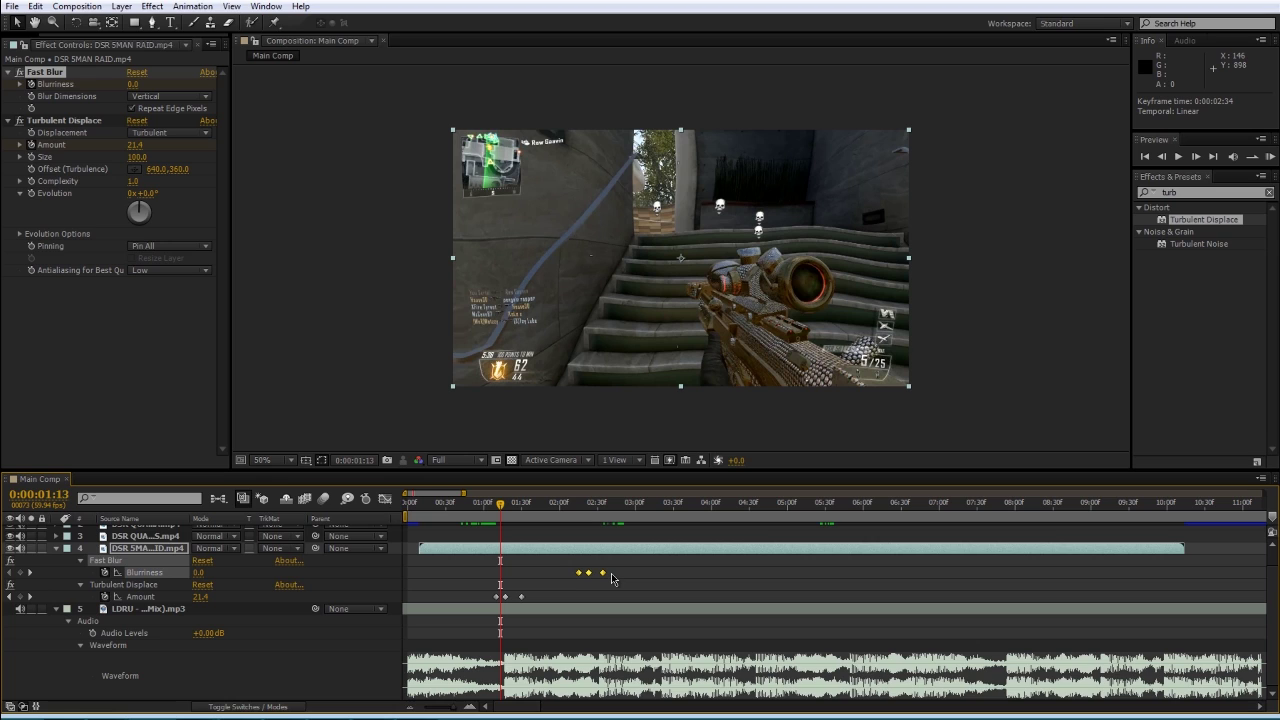
- Undo the stray keyframe move and delete the two extra keyframes after the current time
key("ctrl+z")
left_click(562, 588)
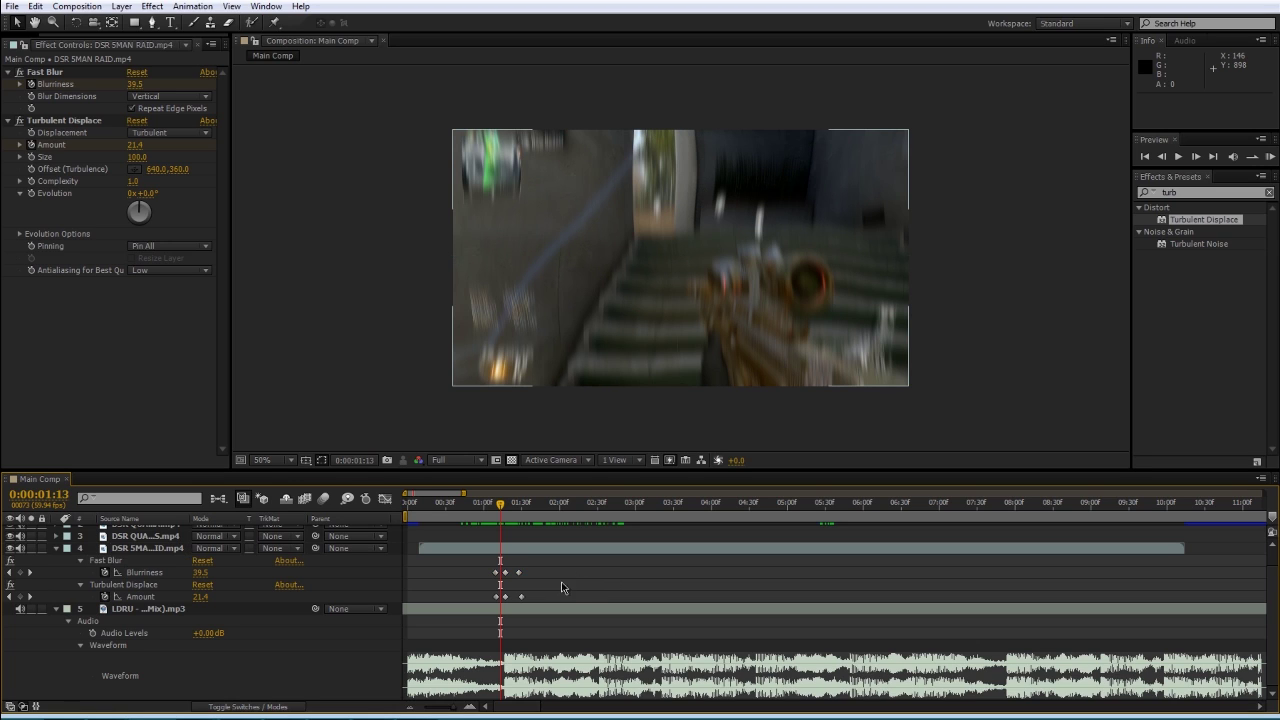
left_click_drag(517, 569, 531, 600)
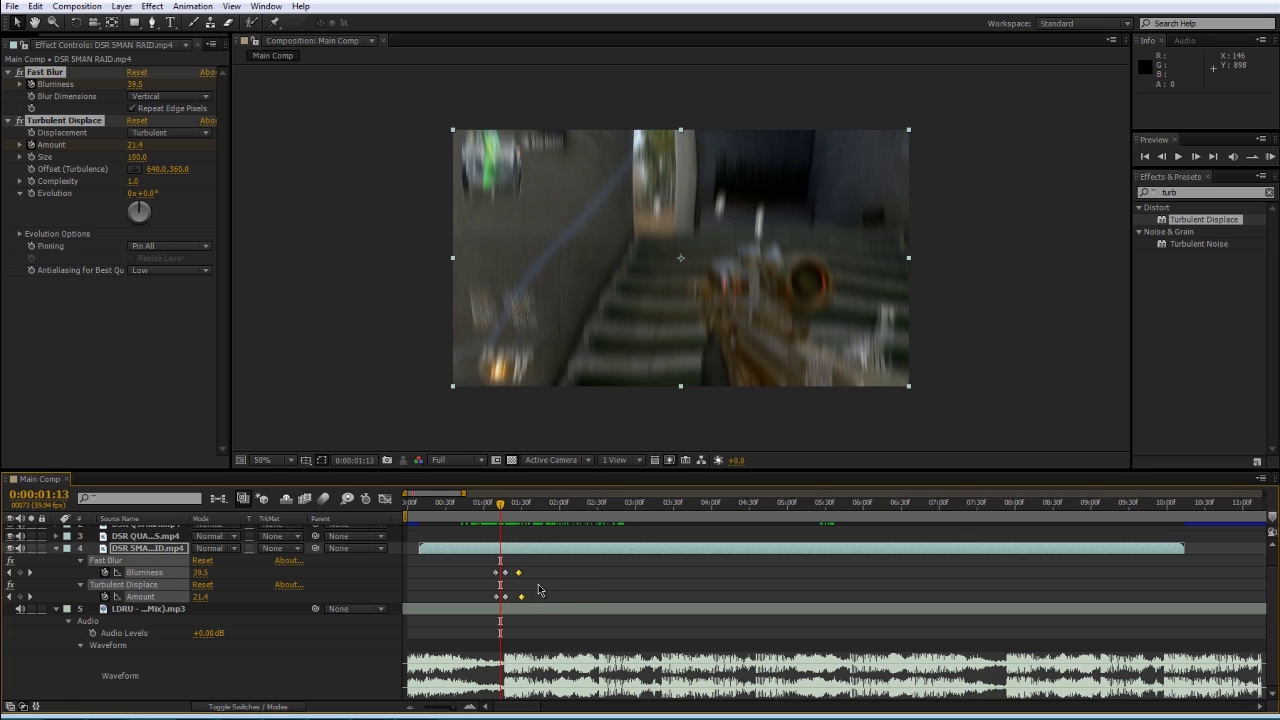
key("Delete")
- At 0:00:01:39, set both Blurriness and Amount keyframes to 0
left_click_drag(502, 506, 533, 506)
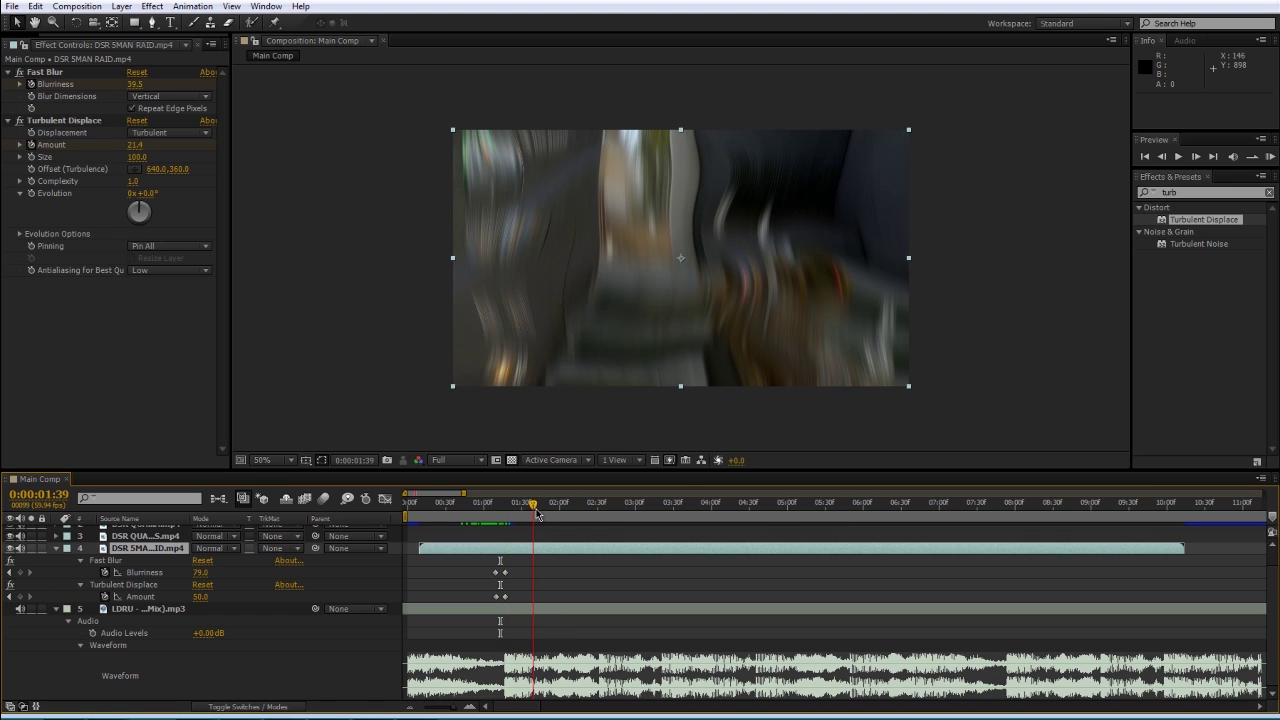
left_click_drag(200, 572, 124, 573)
left_click_drag(197, 600, 130, 600)
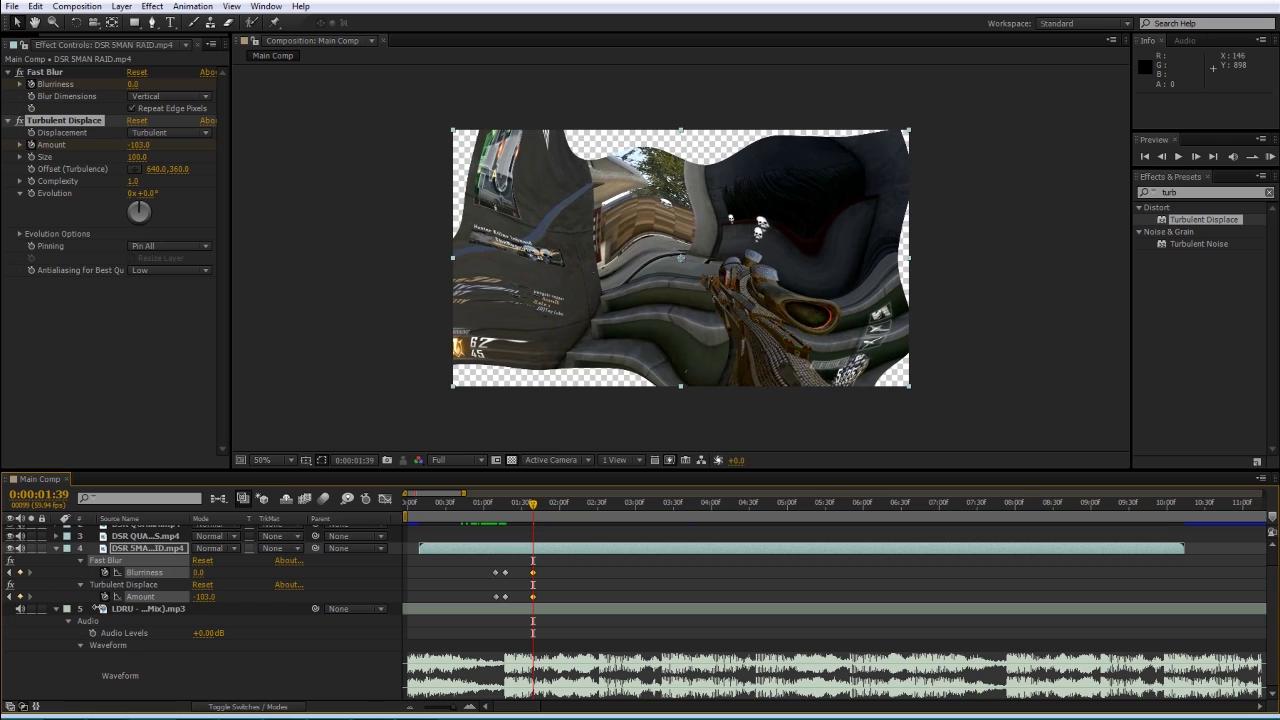
left_click(200, 597)
key("Return")
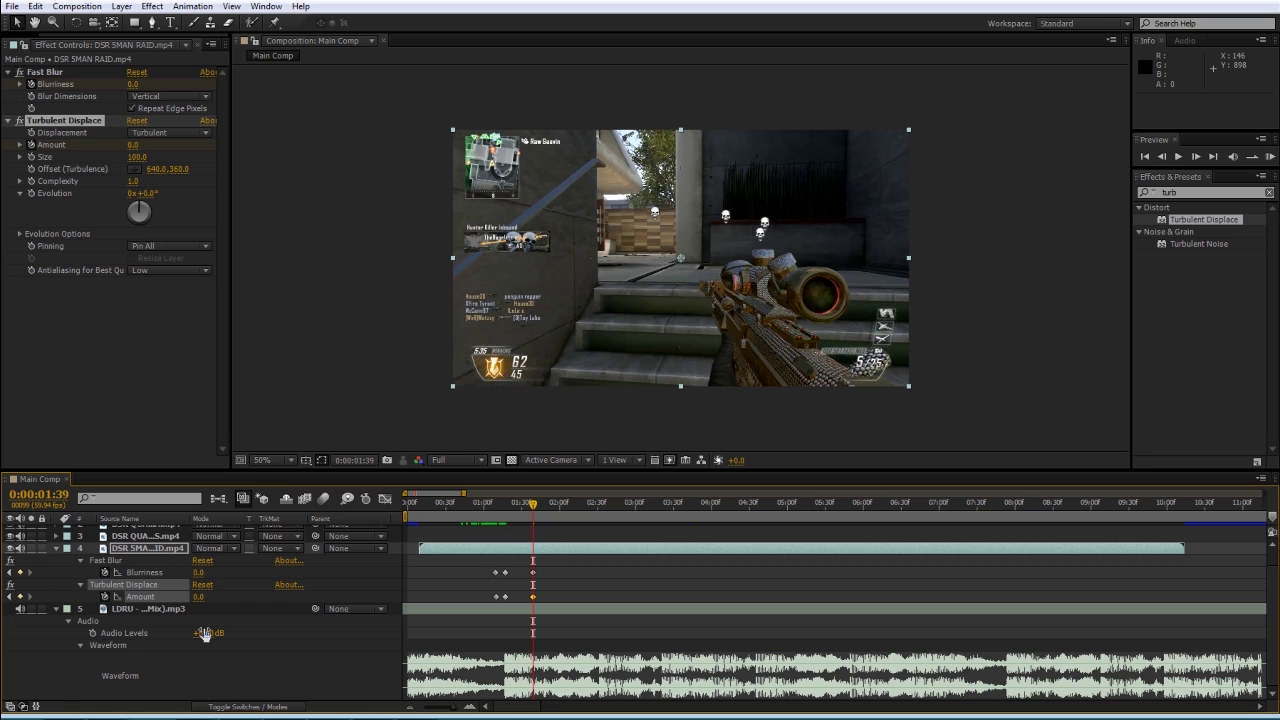
- Scrub and play the burst from about 0:00:00:57 to check the effects
left_click(481, 525)
left_click_drag(481, 525, 537, 557)
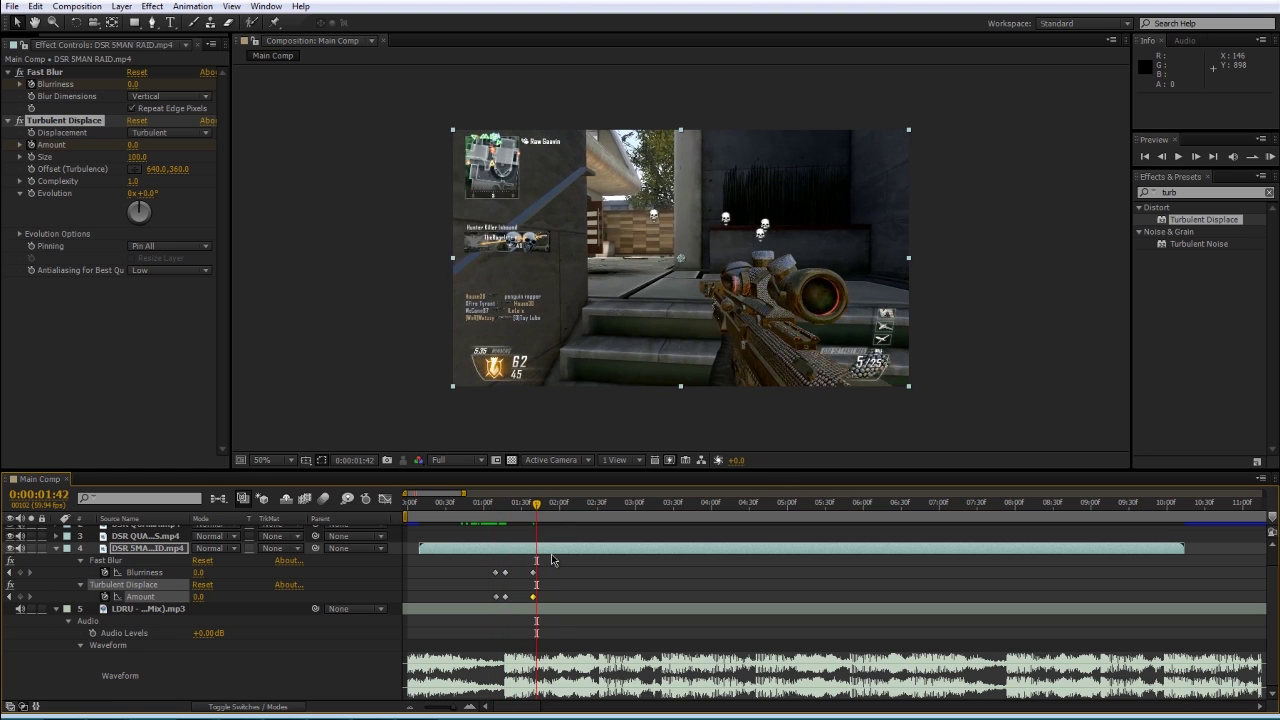
left_click(485, 510)
key("space")
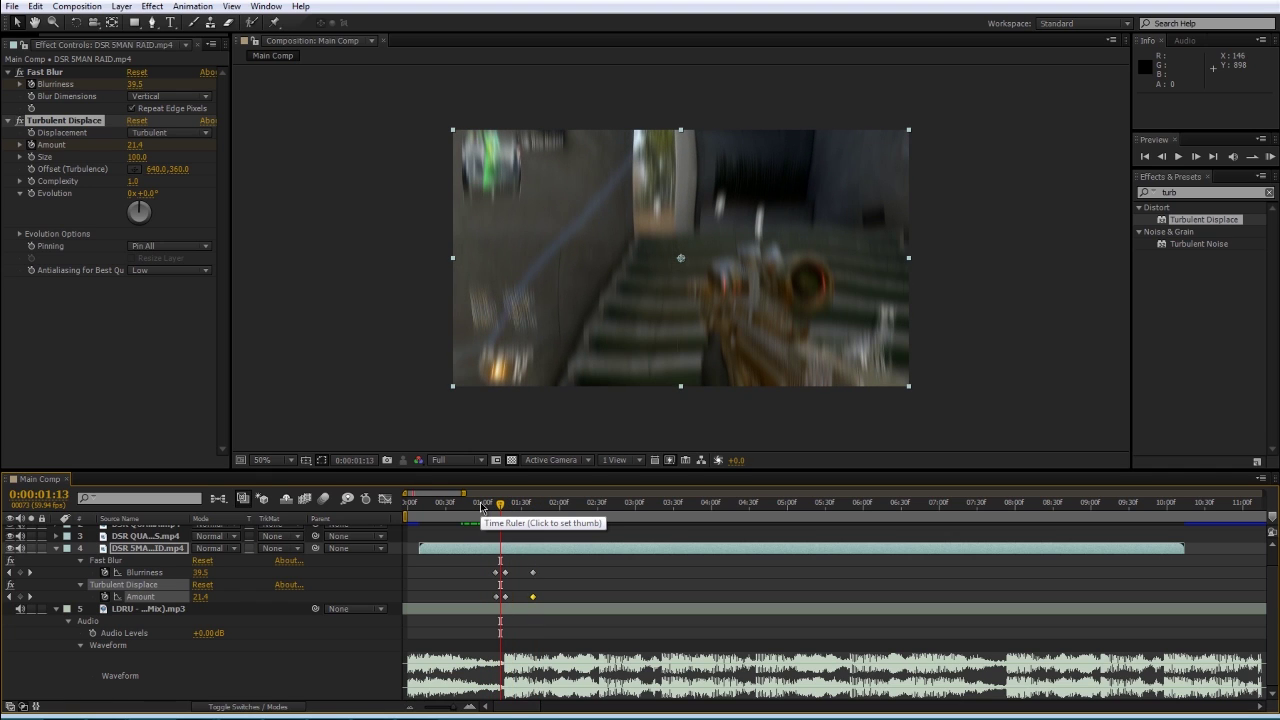
left_click(409, 708)
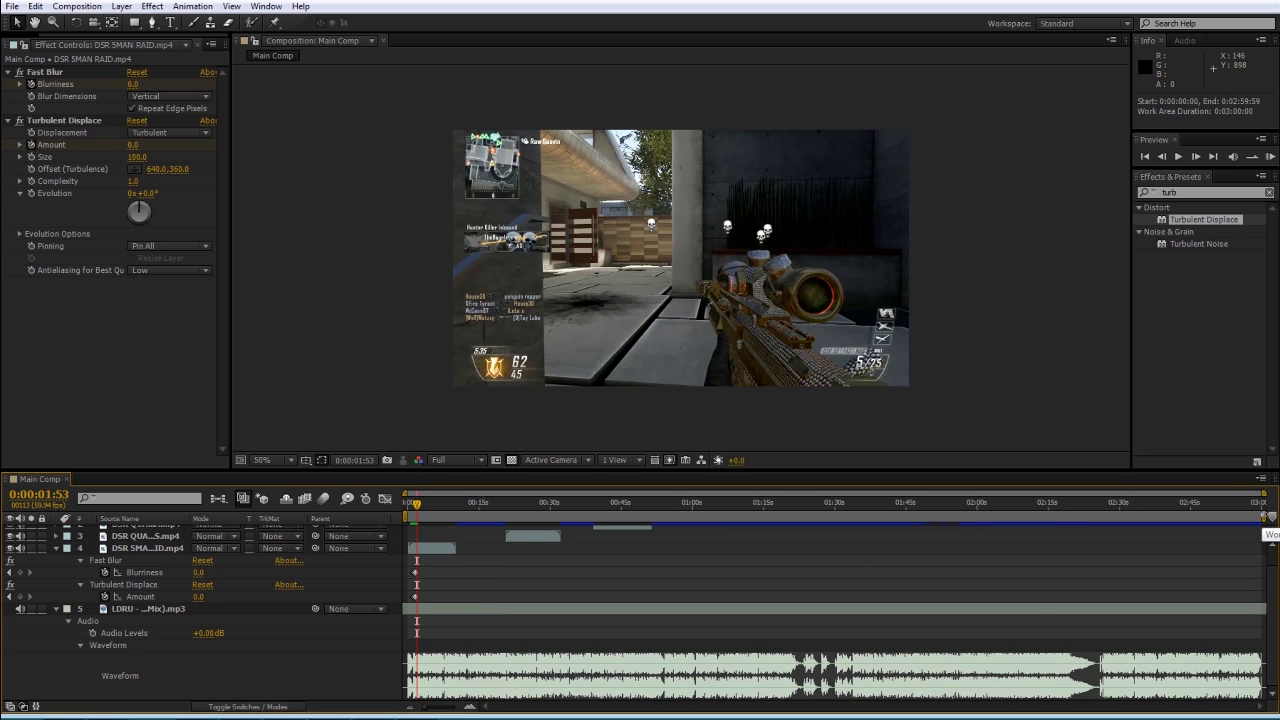
- End the work area near 0:00:05:00, zoom in around the keyframes, and run a RAM preview
left_click_drag(1260, 516, 435, 517)
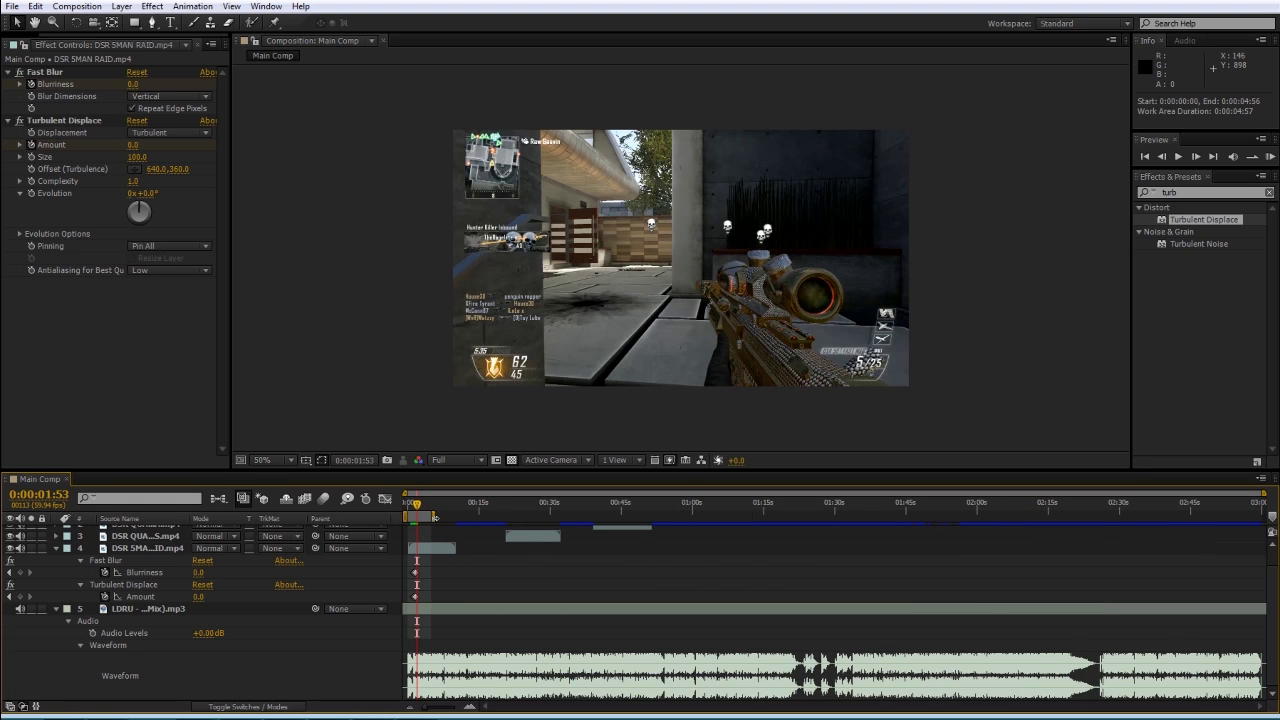
left_click(474, 706)
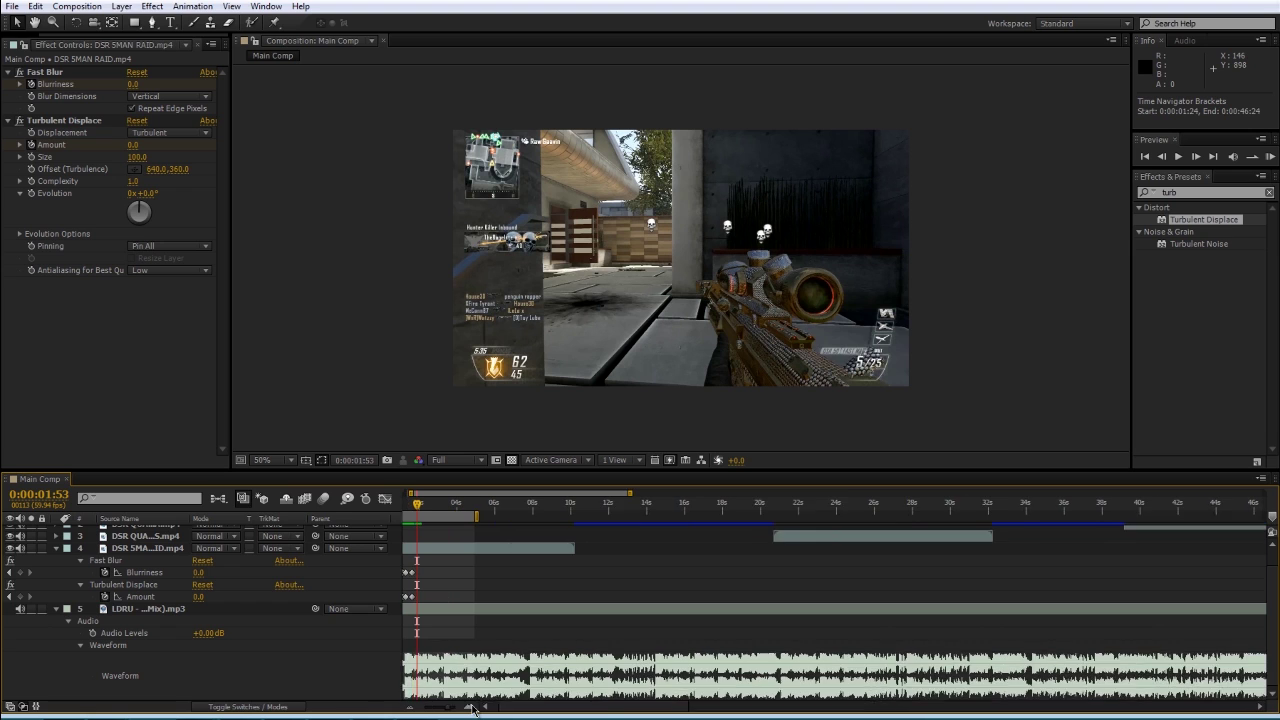
left_click(474, 706)
left_click(474, 706)
left_click(474, 706)
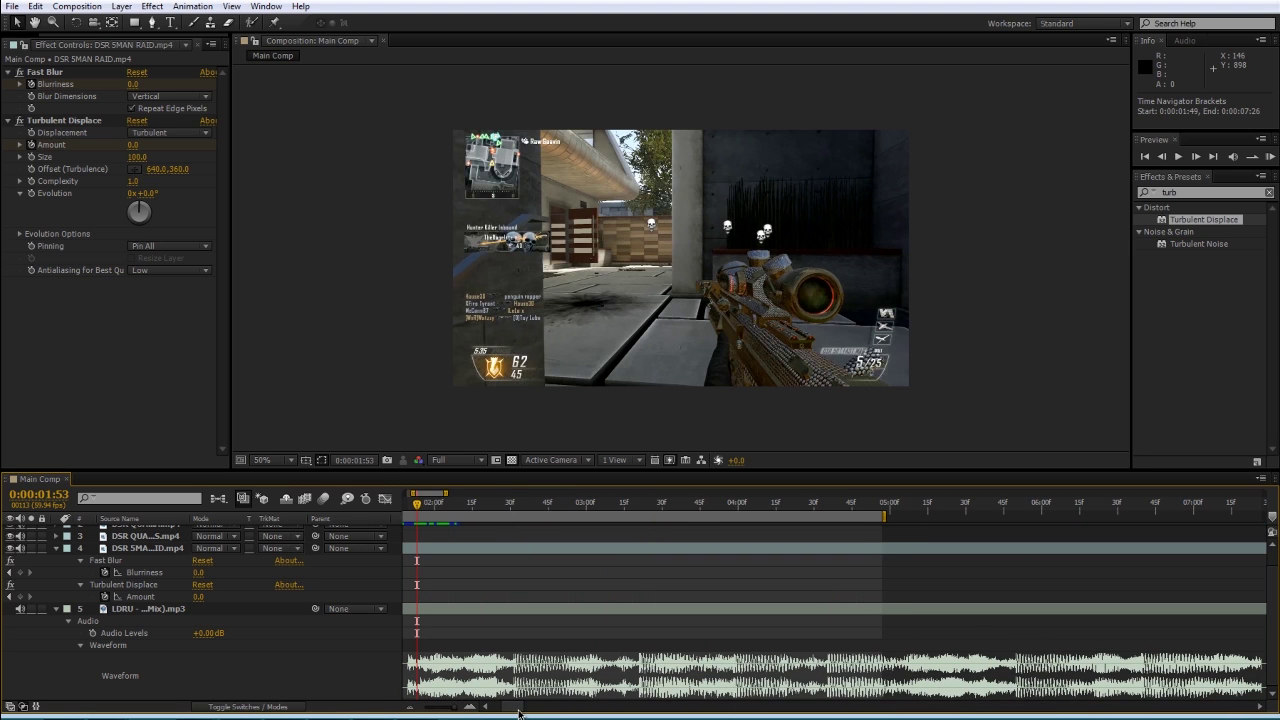
scroll(512, 712, "left", 3)
scroll(512, 712, "left", 2)
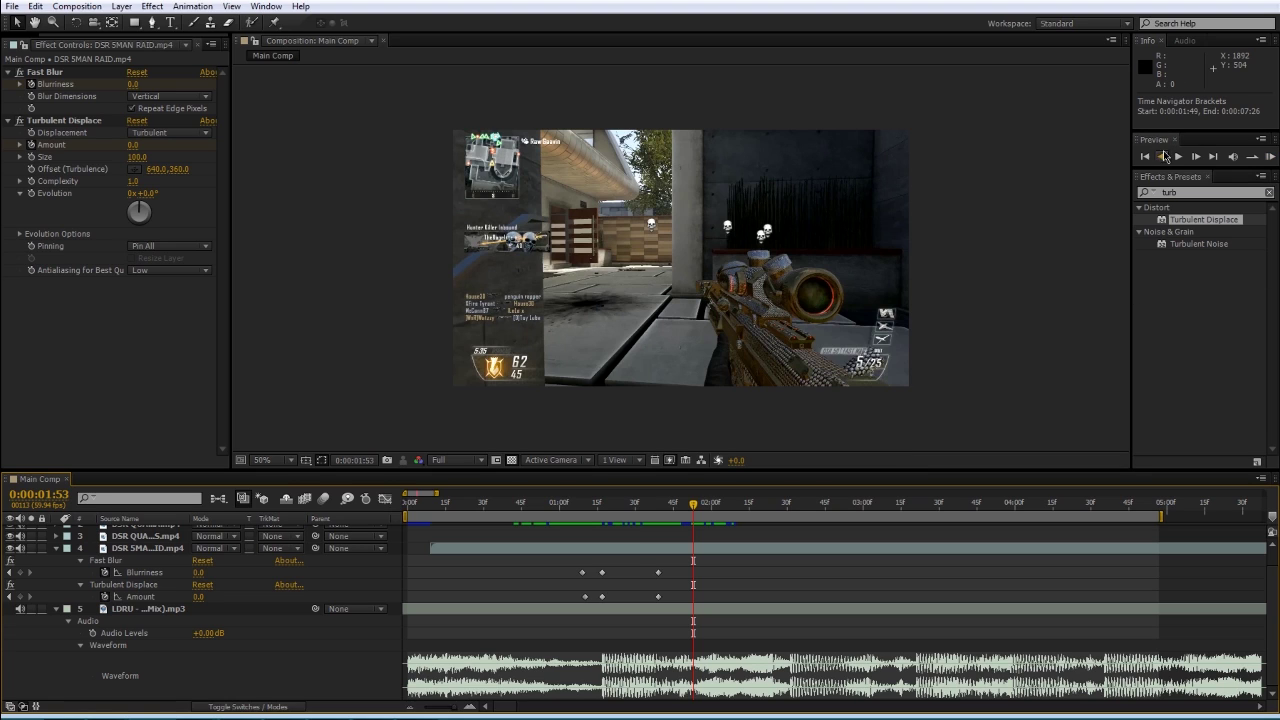
left_click(1269, 158)
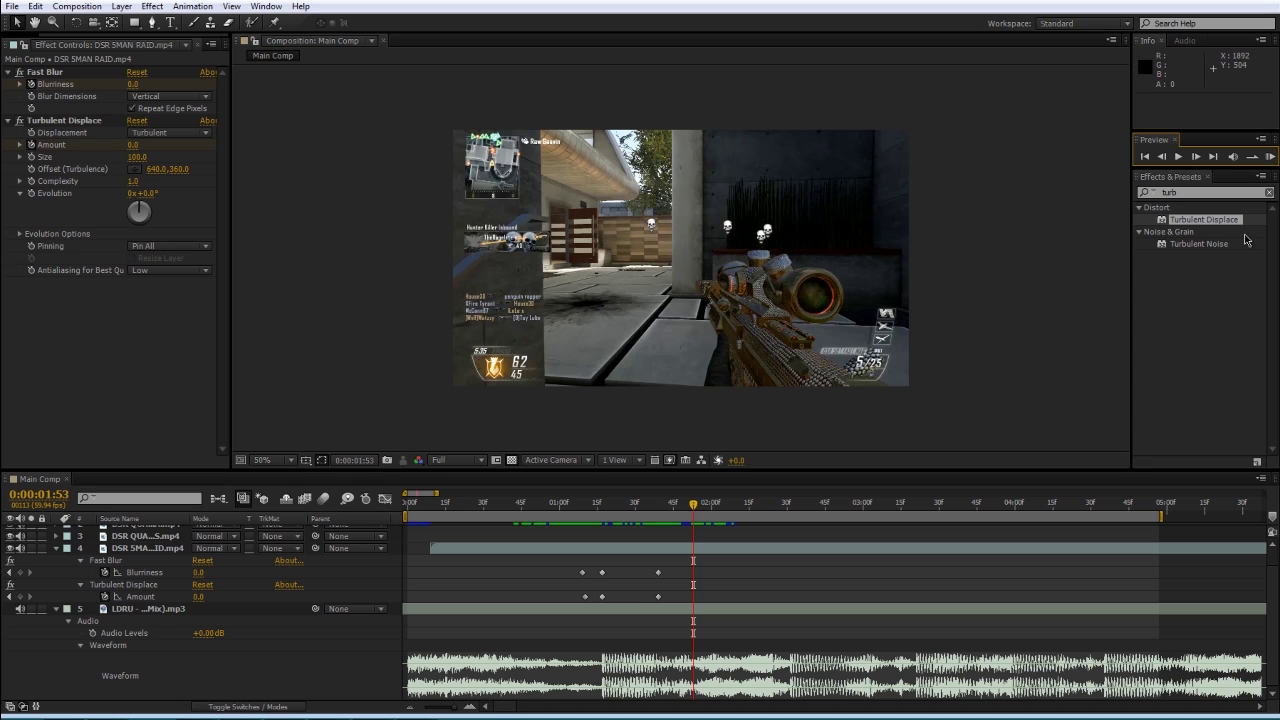
left_click(1269, 157)
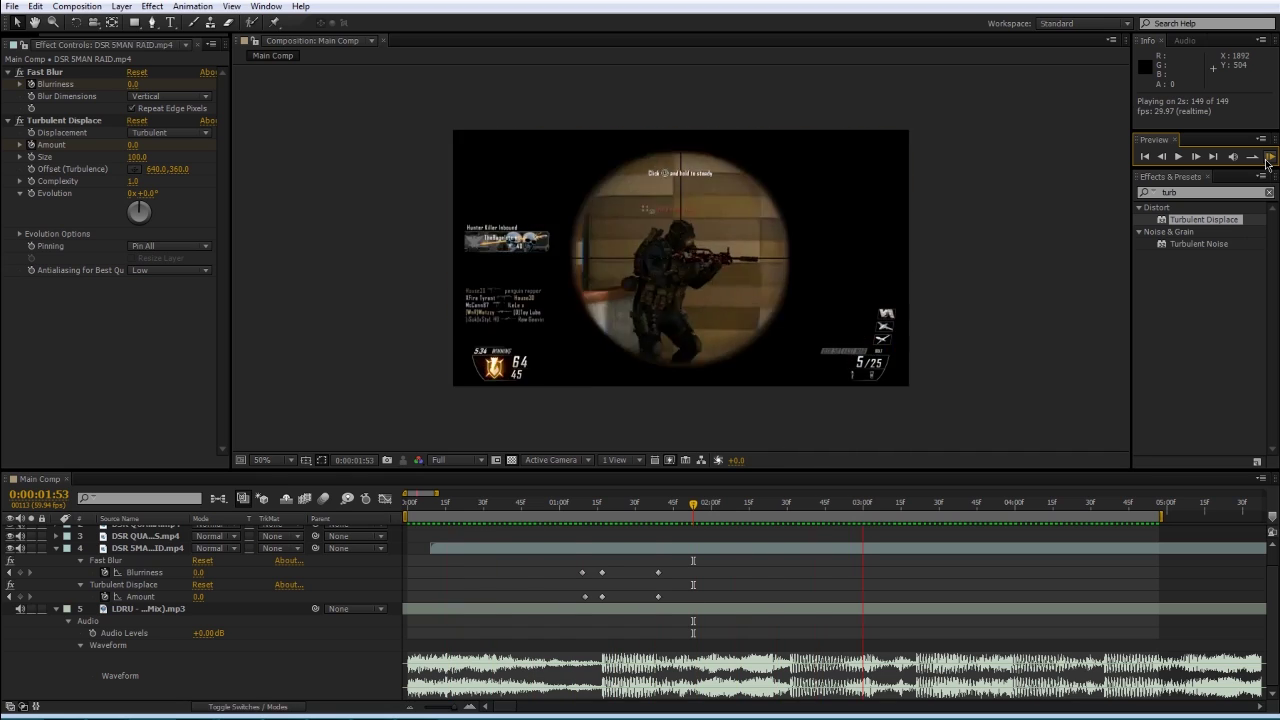
left_click(1268, 158)
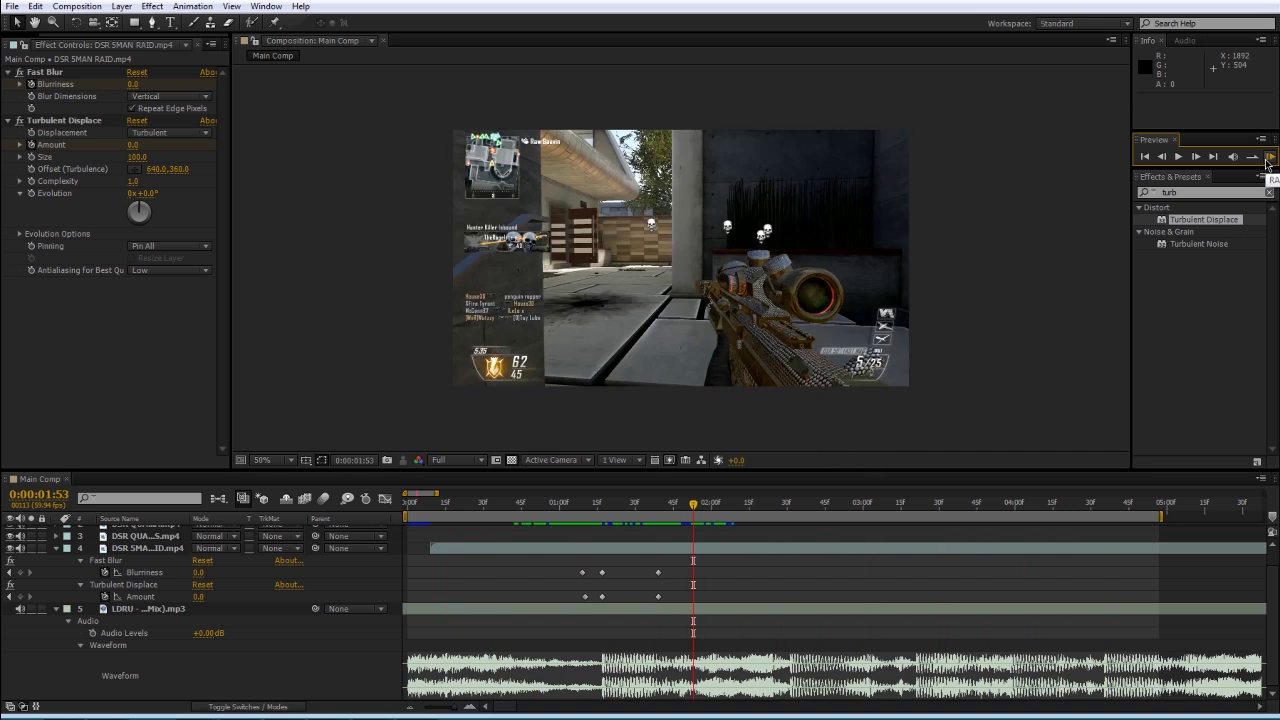